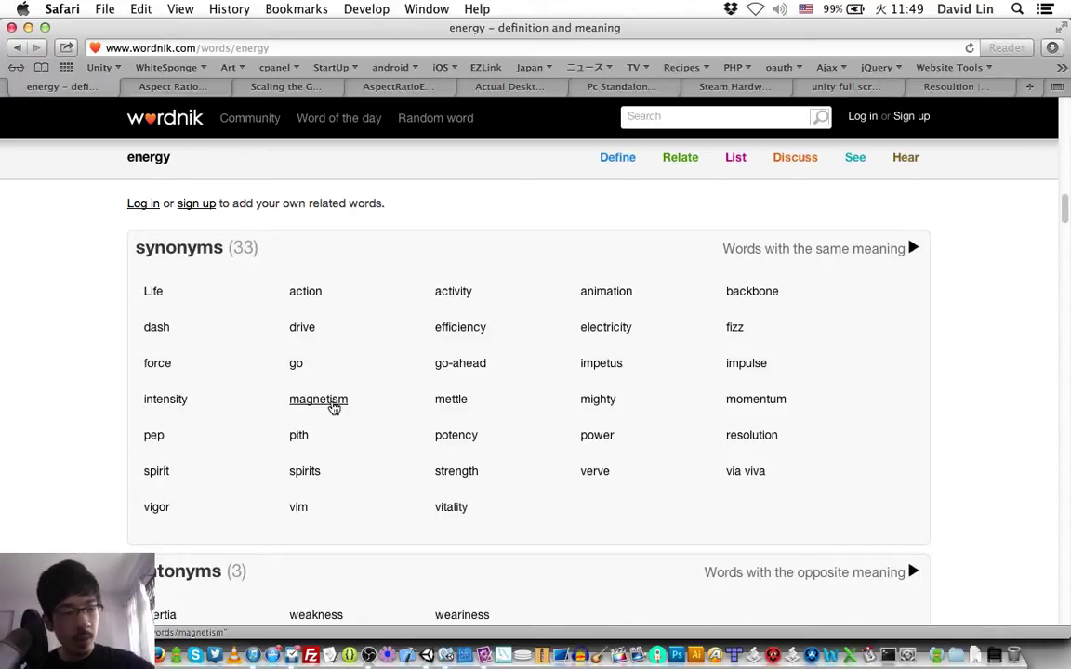
View Wordnik's 'fizz' definition, return to 'energy', then look up 'fart' and browse it
{"action": "left_click", "coordinate": [735, 330]}
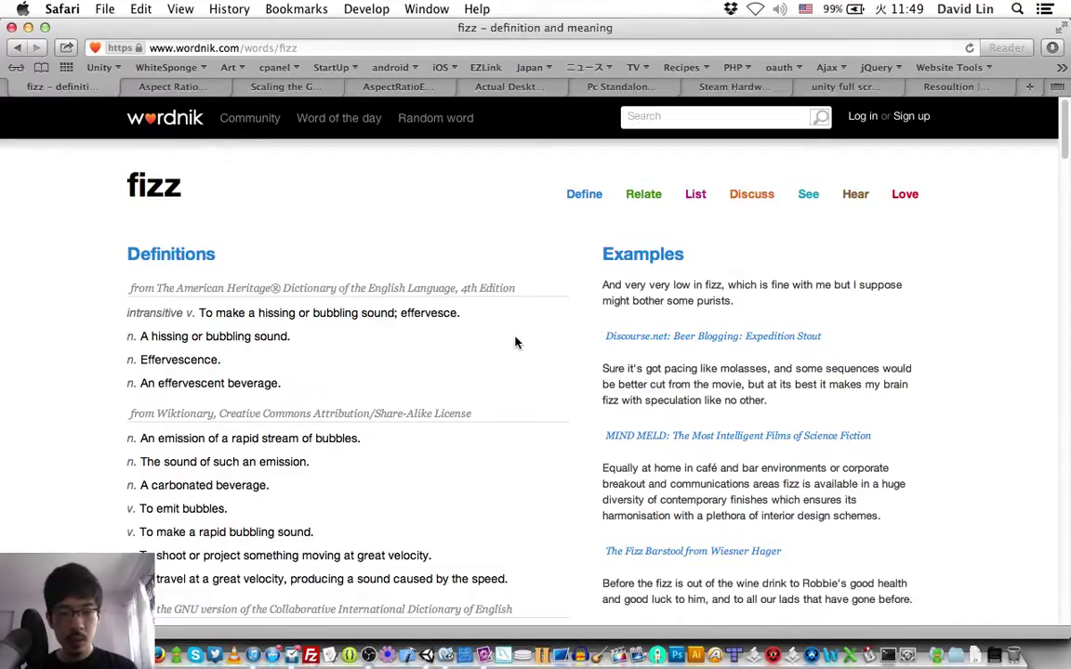
{"action": "left_click", "coordinate": [16, 48]}
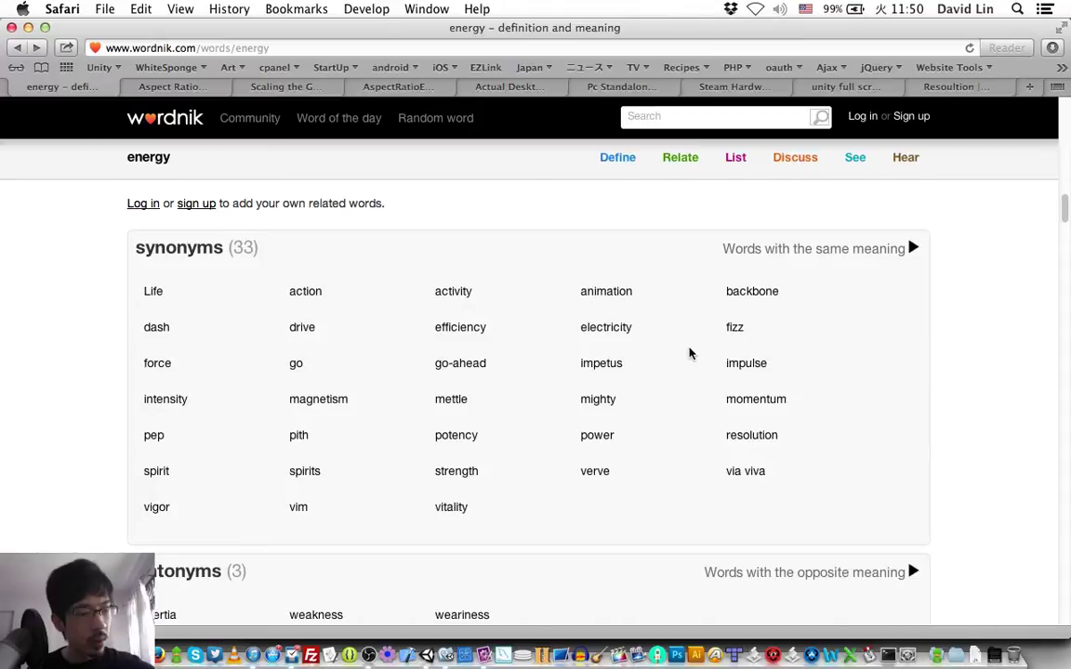
{"action": "scroll", "coordinate": [689, 352], "scroll_direction": "down", "scroll_amount": 1}
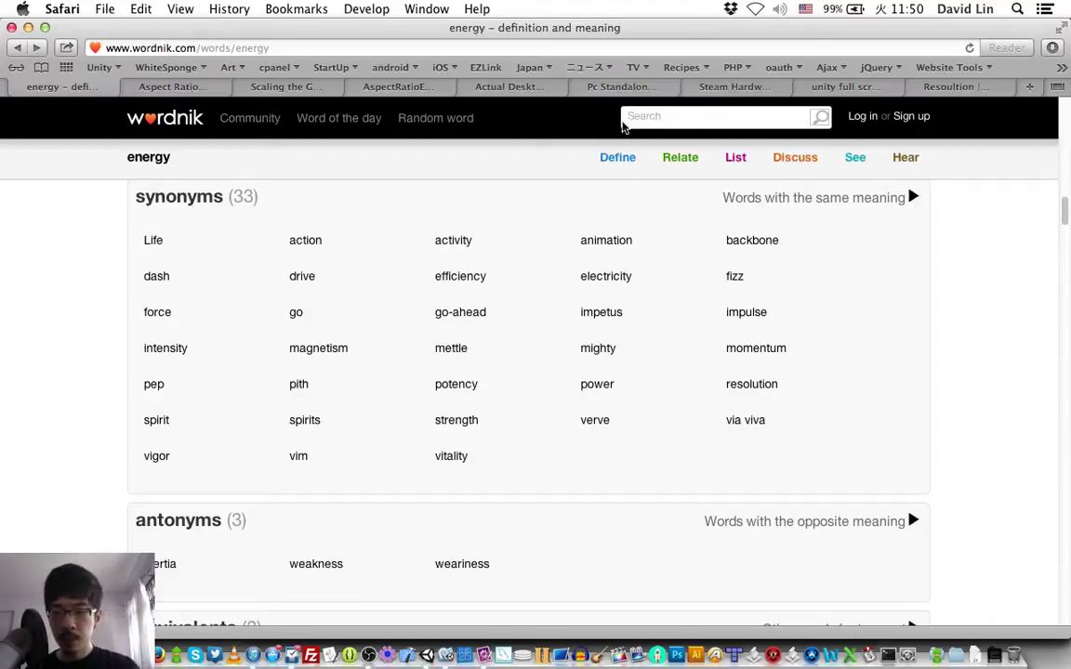
{"action": "left_click", "coordinate": [680, 113]}
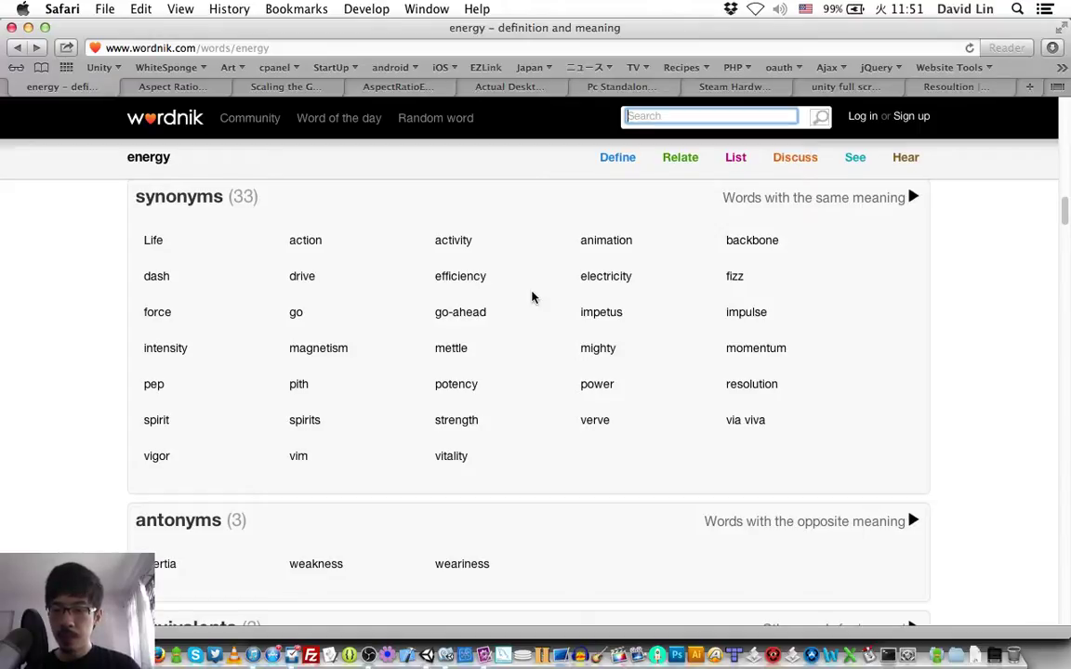
{"action": "type", "text": "fart"}
{"action": "key", "text": "Return"}
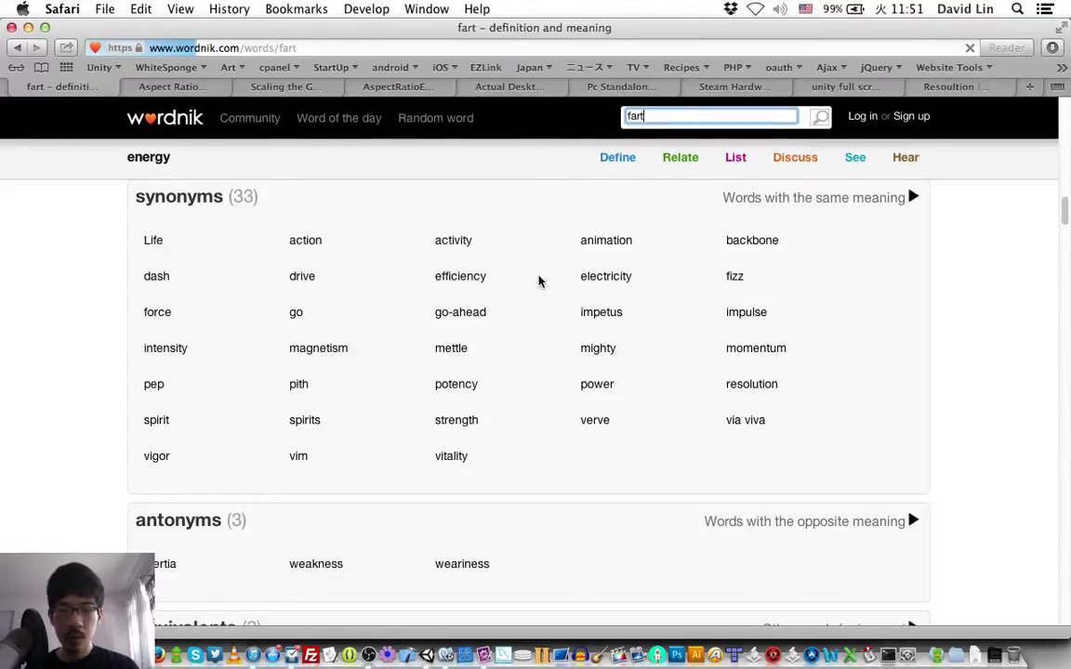
{"action": "scroll", "coordinate": [536, 289], "scroll_direction": "down", "scroll_amount": 10}
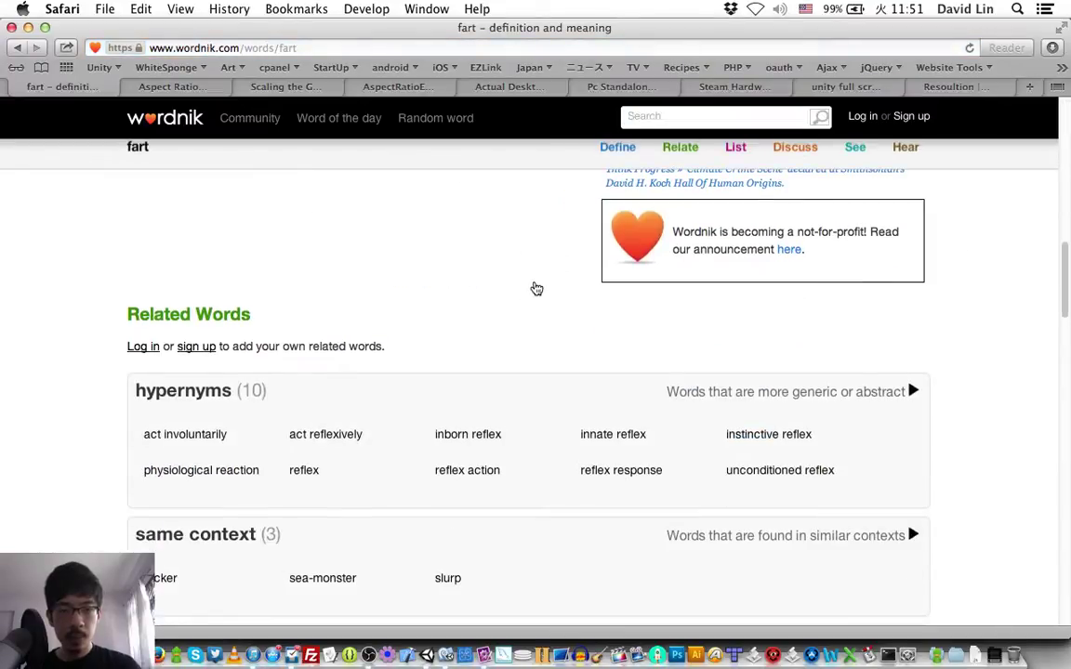
{"action": "scroll", "coordinate": [537, 289], "scroll_direction": "down", "scroll_amount": 3}
{"action": "scroll", "coordinate": [534, 279], "scroll_direction": "up", "scroll_amount": 2}
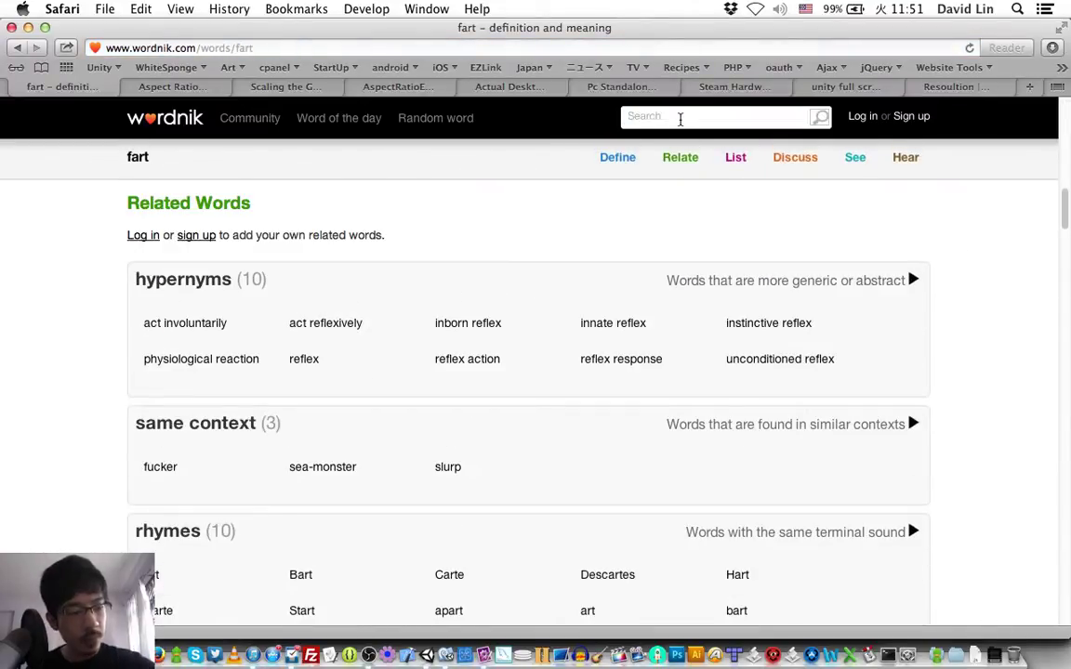
Look up 'pink' on Wordnik, browse its related words, then switch to MonoDevelop
{"action": "left_click", "coordinate": [678, 116]}
{"action": "type", "text": "c"}
{"action": "key", "text": "BackSpace"}
{"action": "type", "text": "pin"}
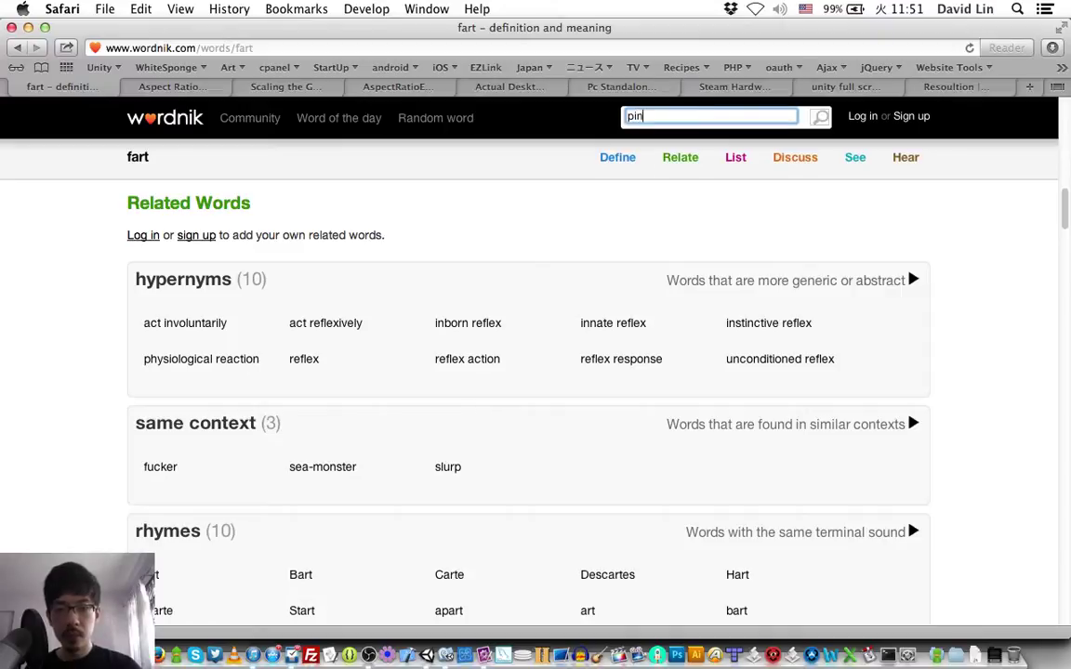
{"action": "type", "text": "k"}
{"action": "key", "text": "Return"}
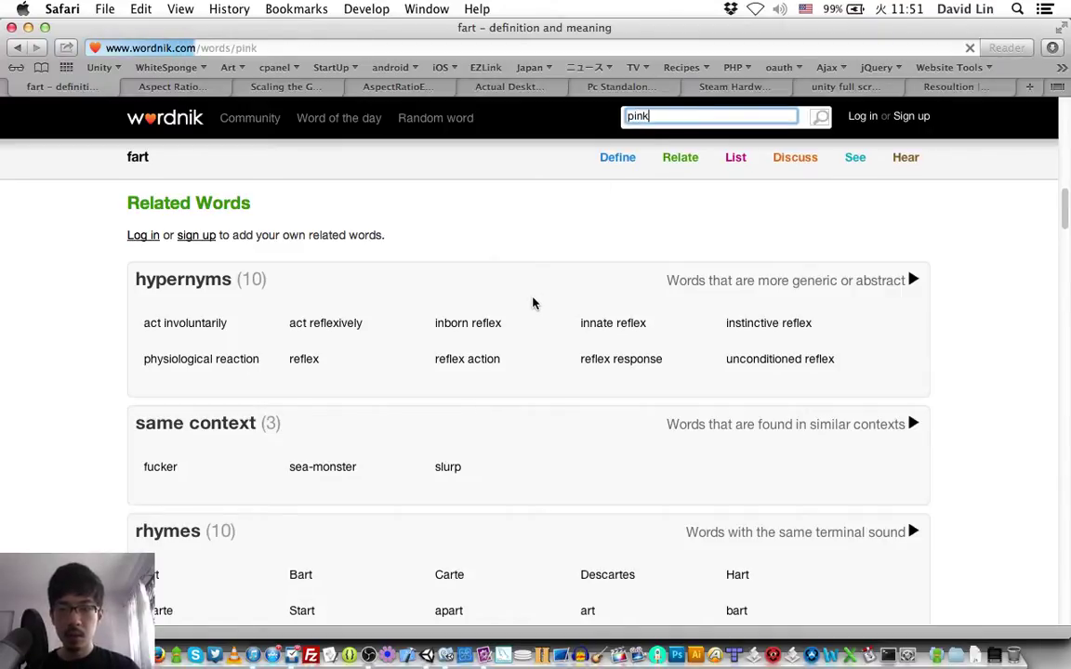
{"action": "scroll", "coordinate": [534, 303], "scroll_direction": "down", "scroll_amount": 10}
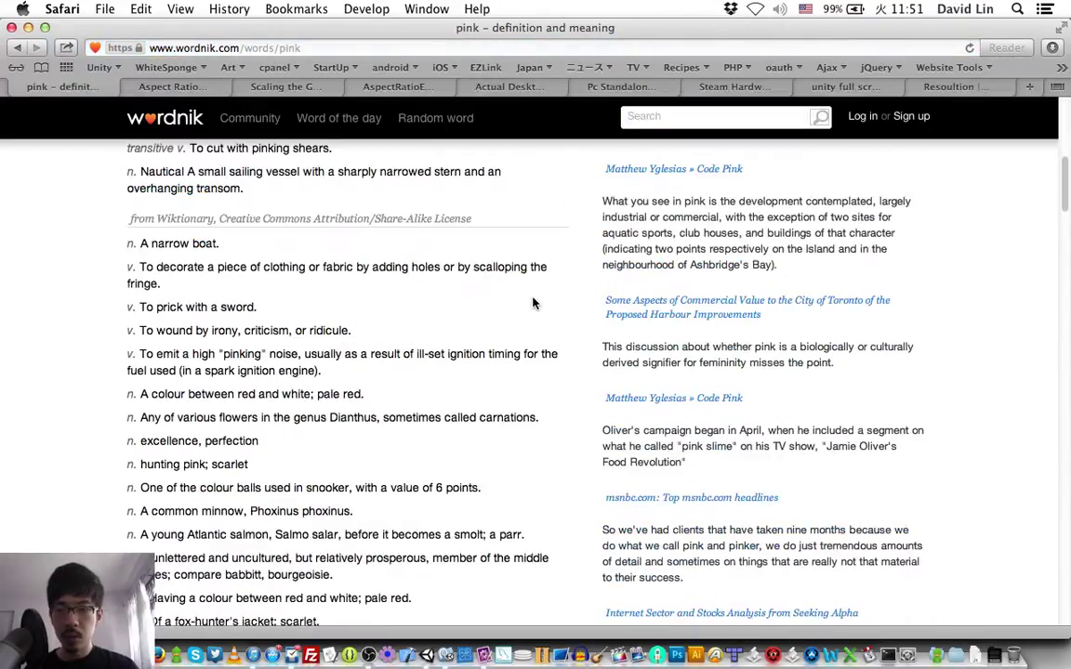
{"action": "scroll", "coordinate": [534, 303], "scroll_direction": "down", "scroll_amount": 10}
{"action": "scroll", "coordinate": [534, 303], "scroll_direction": "down", "scroll_amount": 15}
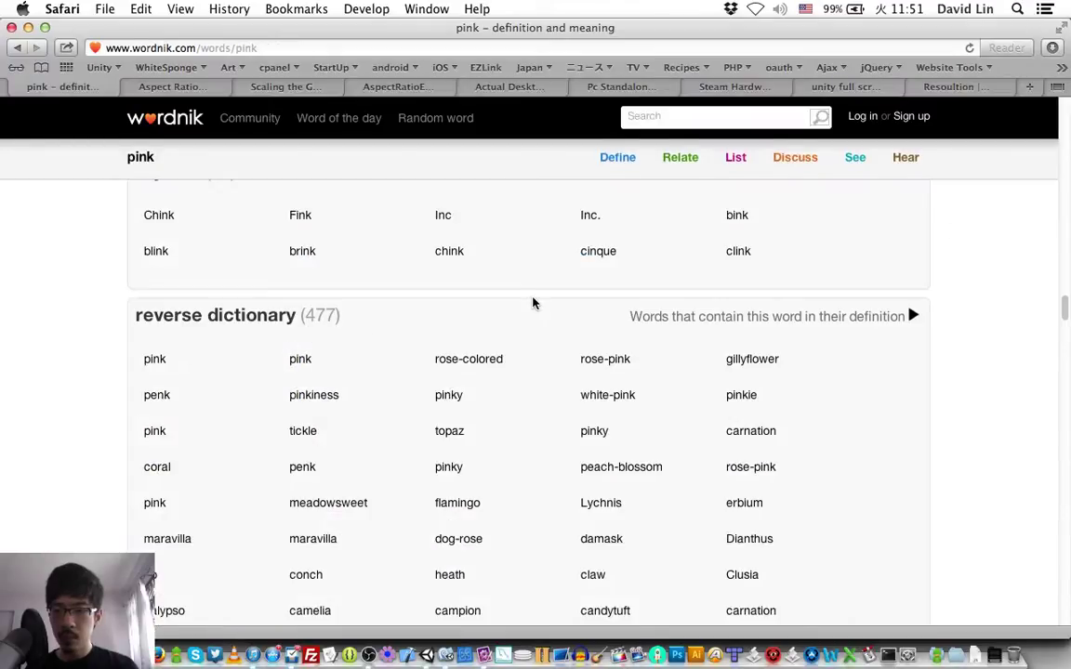
{"action": "scroll", "coordinate": [535, 303], "scroll_direction": "up", "scroll_amount": 4}
{"action": "scroll", "coordinate": [534, 303], "scroll_direction": "up", "scroll_amount": 5}
{"action": "scroll", "coordinate": [535, 303], "scroll_direction": "up", "scroll_amount": 2}
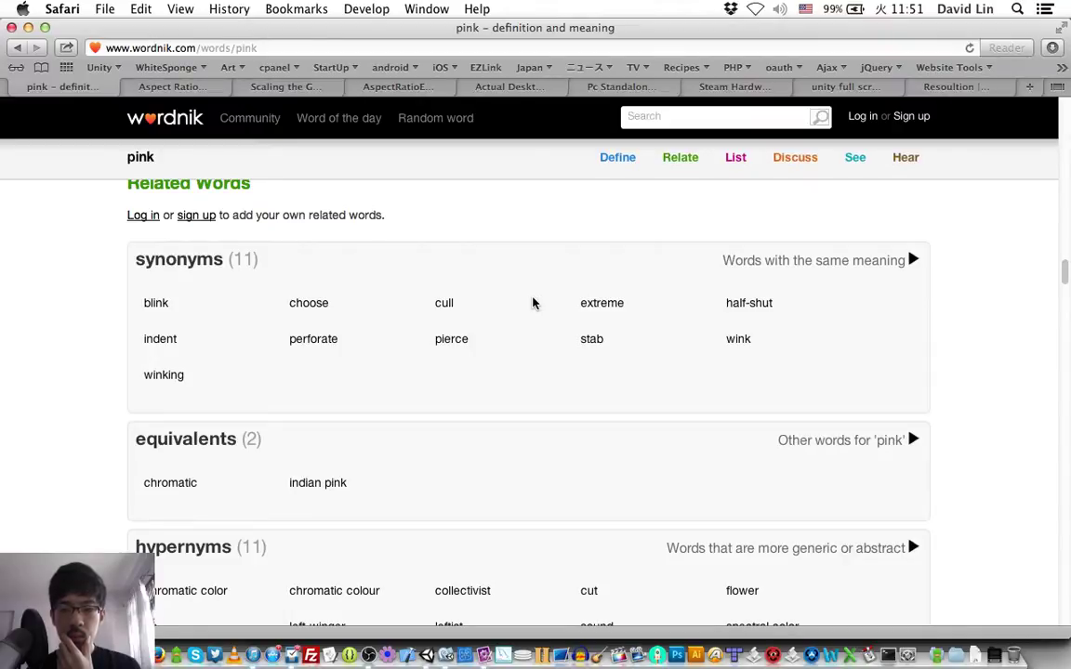
{"action": "left_click", "coordinate": [683, 117]}
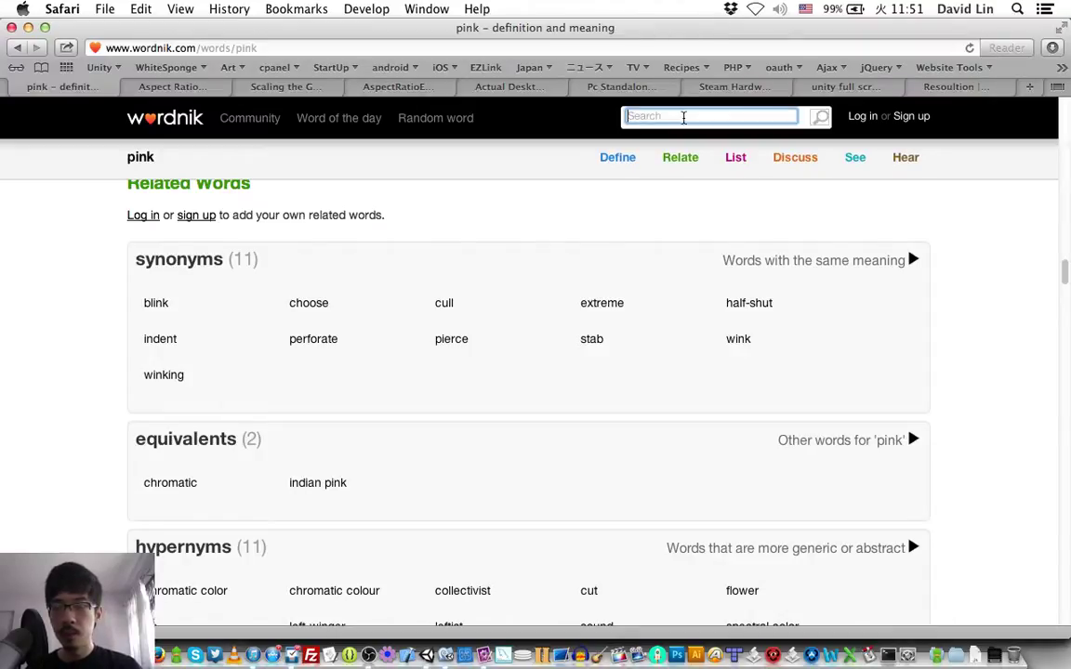
{"action": "key", "text": "super+Tab"}
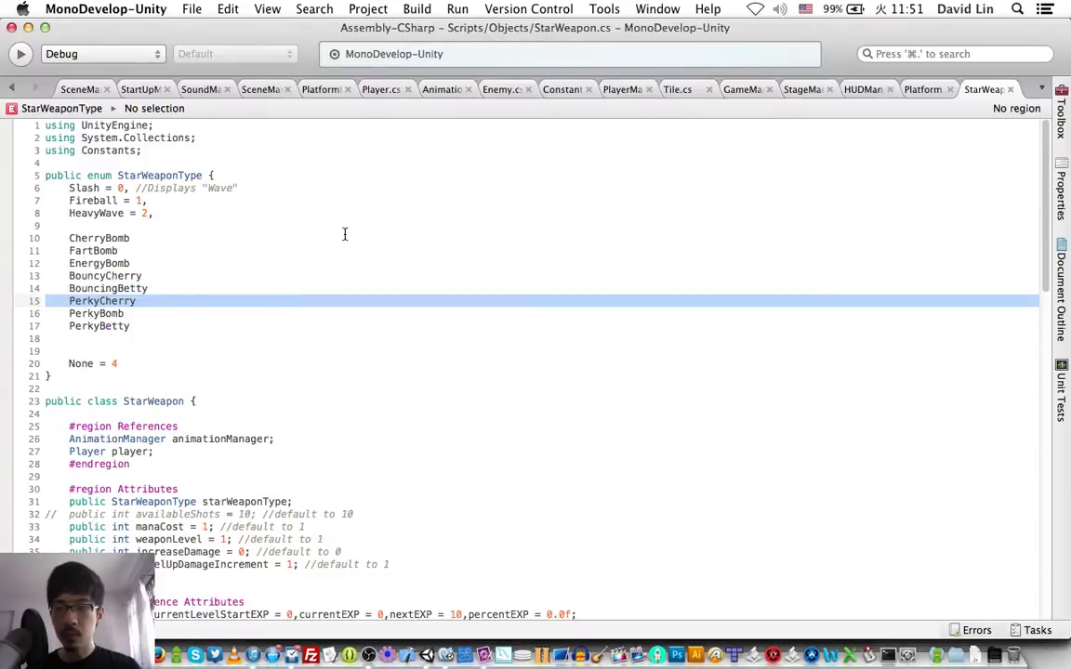
{"action": "left_click", "coordinate": [150, 325]}
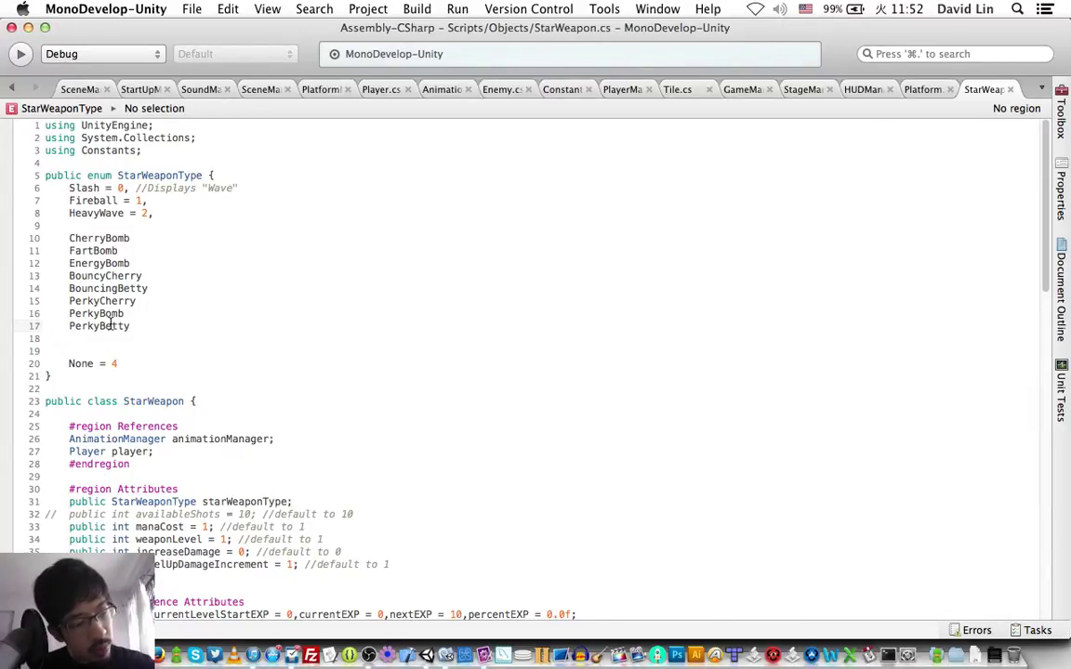
Add a PhotonBomb entry after PerkyBetty in the StarWeaponType enum, saving StarWeapon.cs
{"action": "key", "text": "Return"}
{"action": "type", "text": "P"}
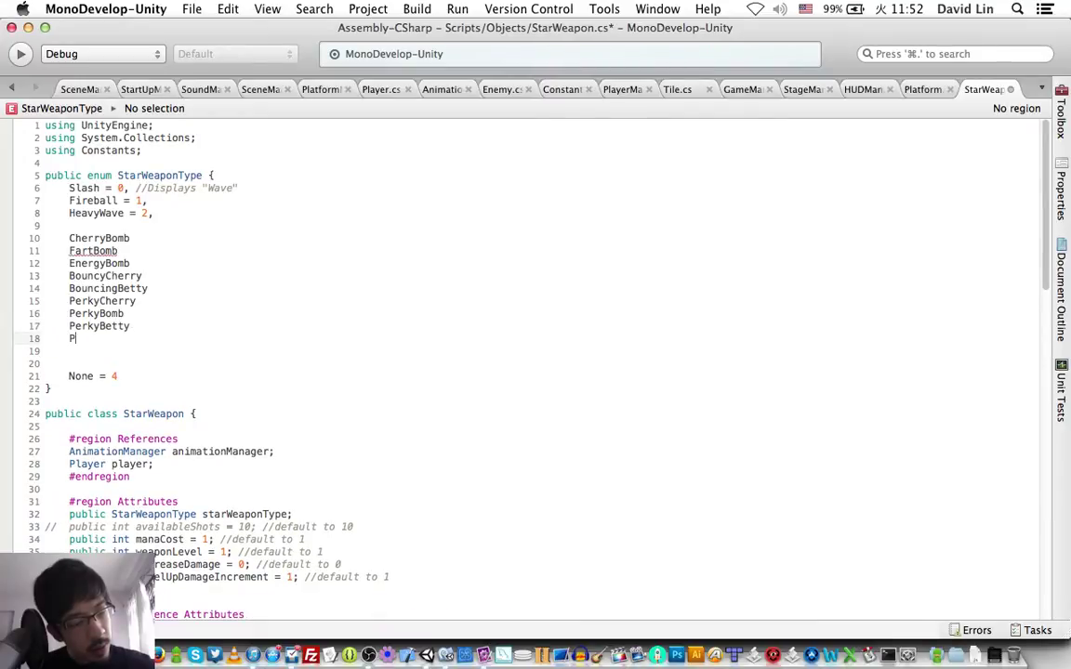
{"action": "type", "text": "hoton B"}
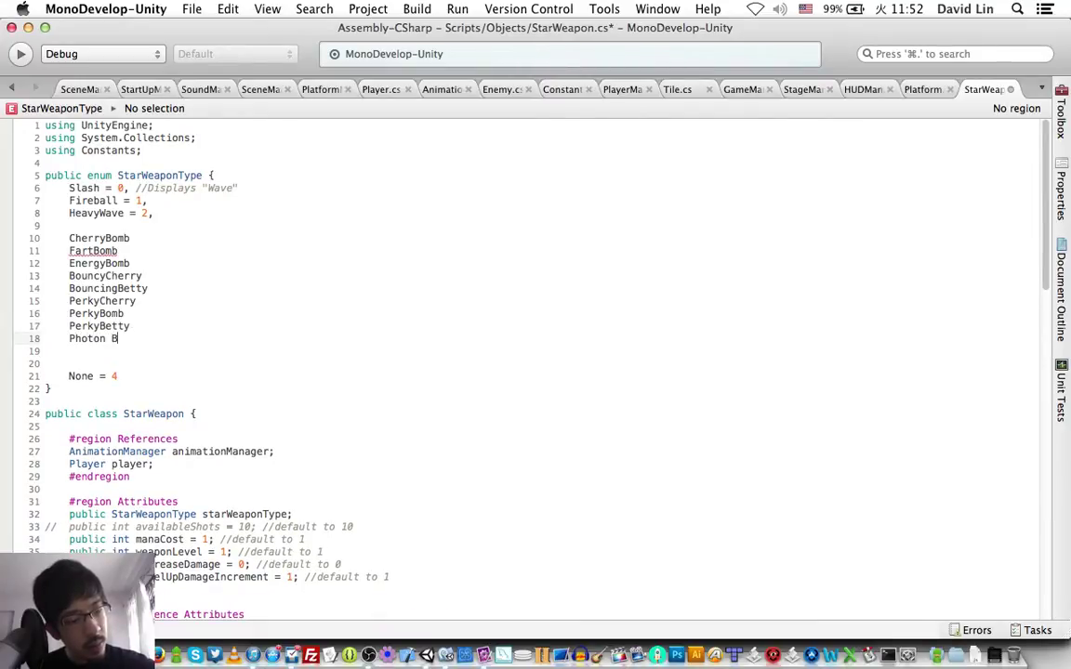
{"action": "type", "text": "omb"}
{"action": "key", "text": "super+s"}
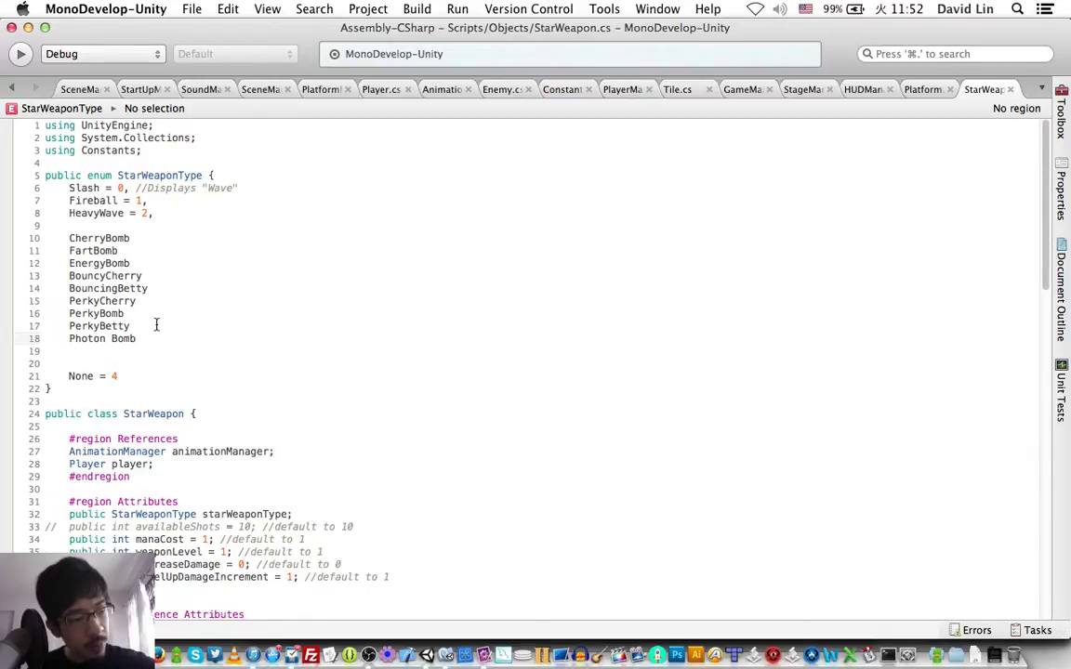
{"action": "key", "text": "Left"}
{"action": "key", "text": "Left"}
{"action": "key", "text": "Left"}
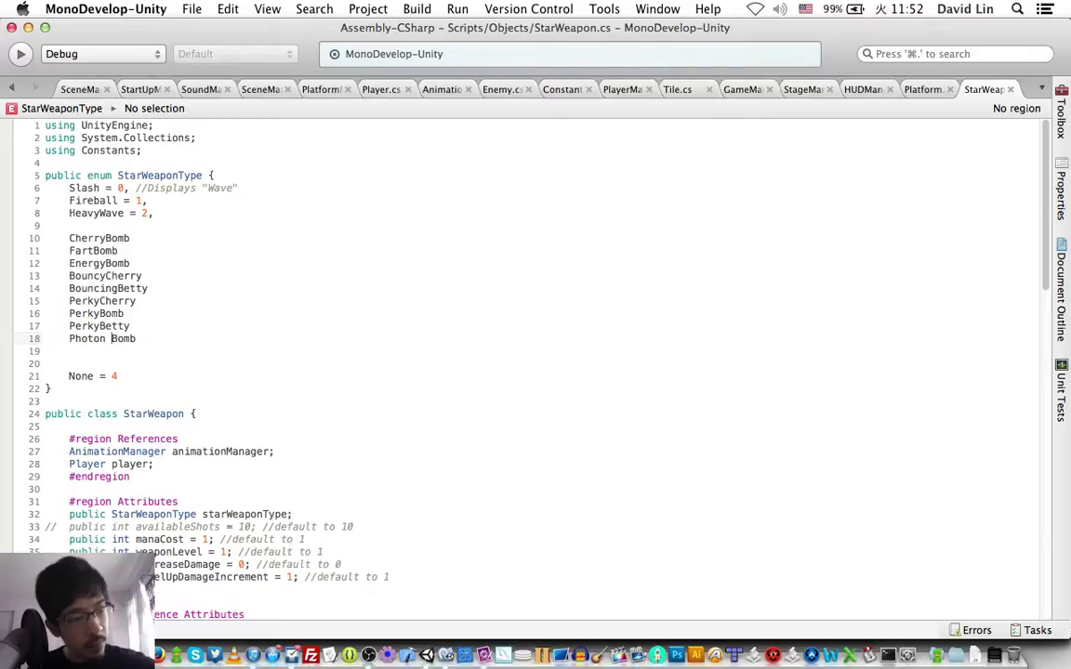
{"action": "key", "text": "BackSpace"}
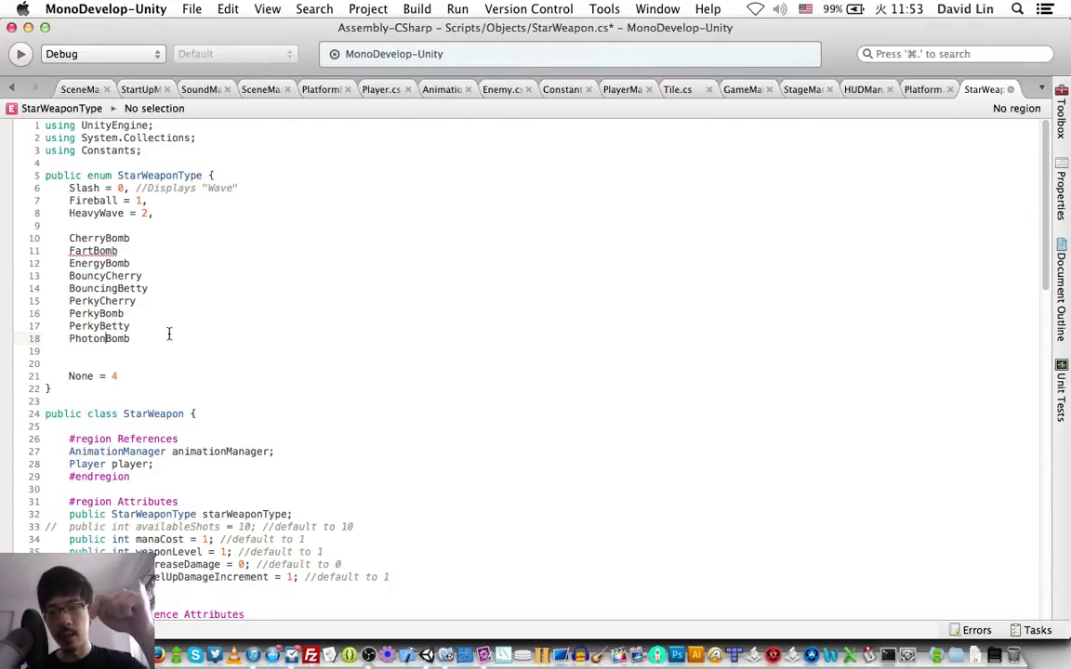
{"action": "left_click", "coordinate": [149, 329]}
{"action": "key", "text": "Up"}
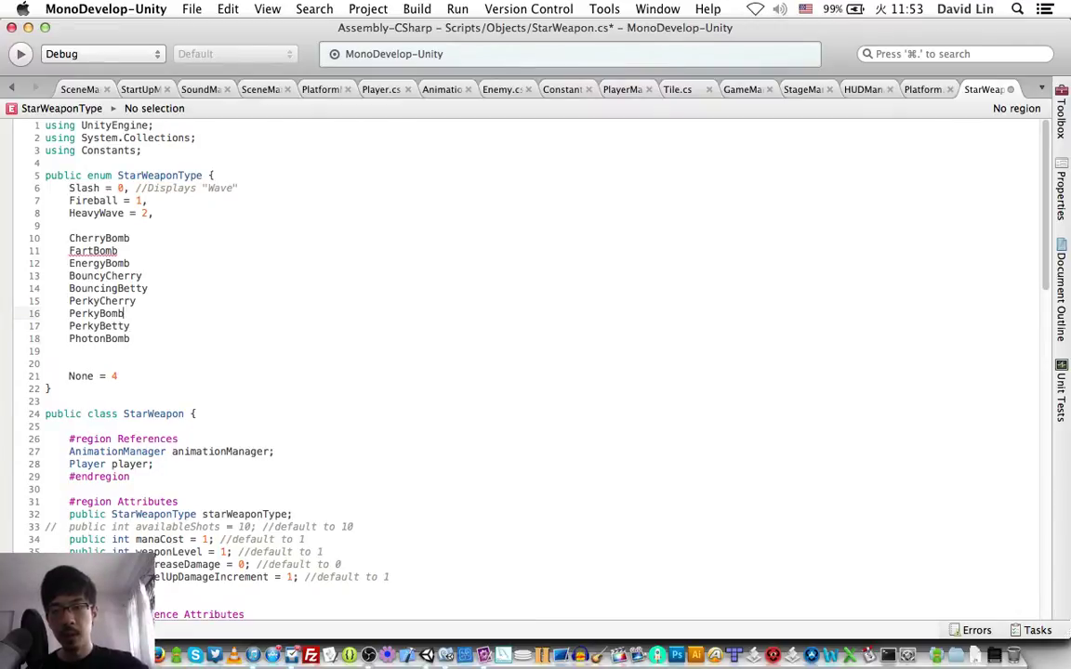
{"action": "key", "text": "Up"}
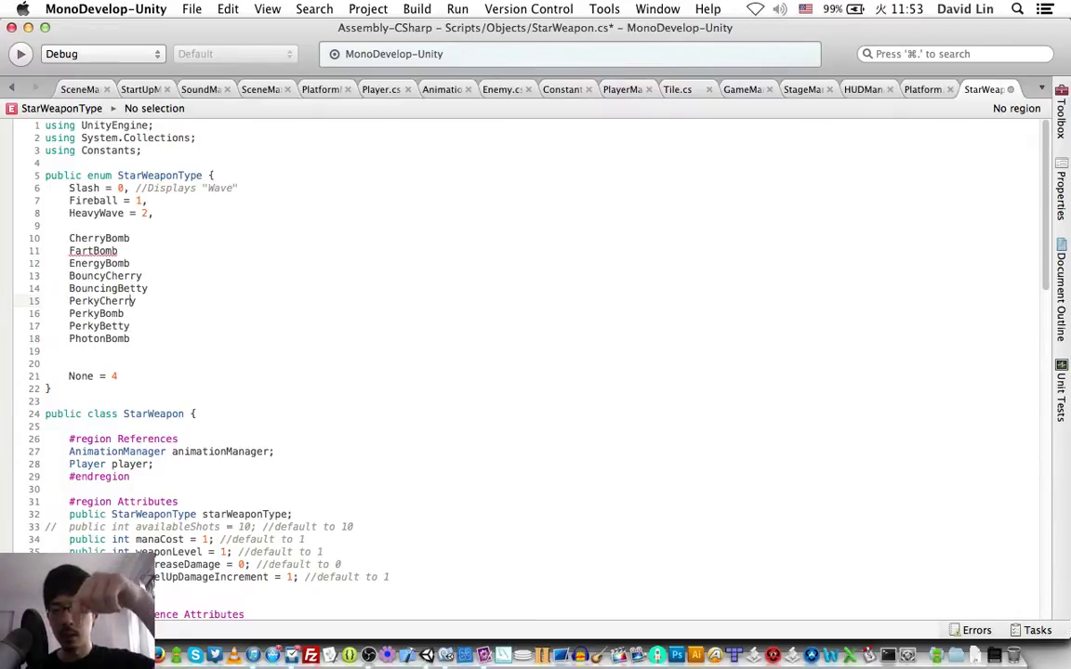
{"action": "key", "text": "Up"}
{"action": "key", "text": "Up"}
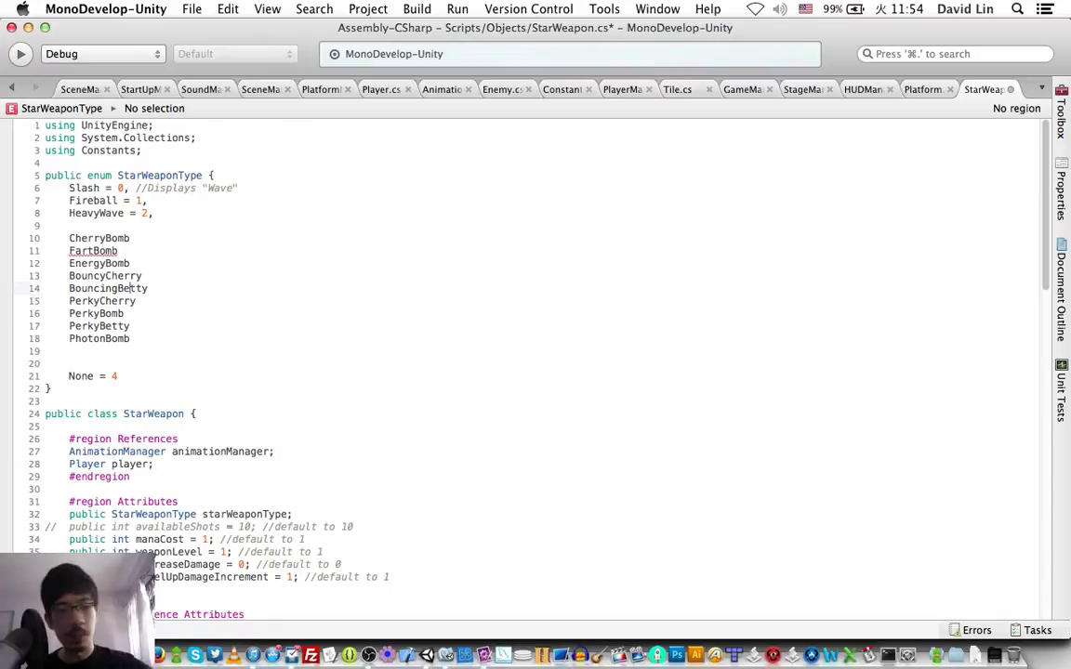
{"action": "key", "text": "Up"}
{"action": "key", "text": "Up"}
{"action": "key", "text": "Up"}
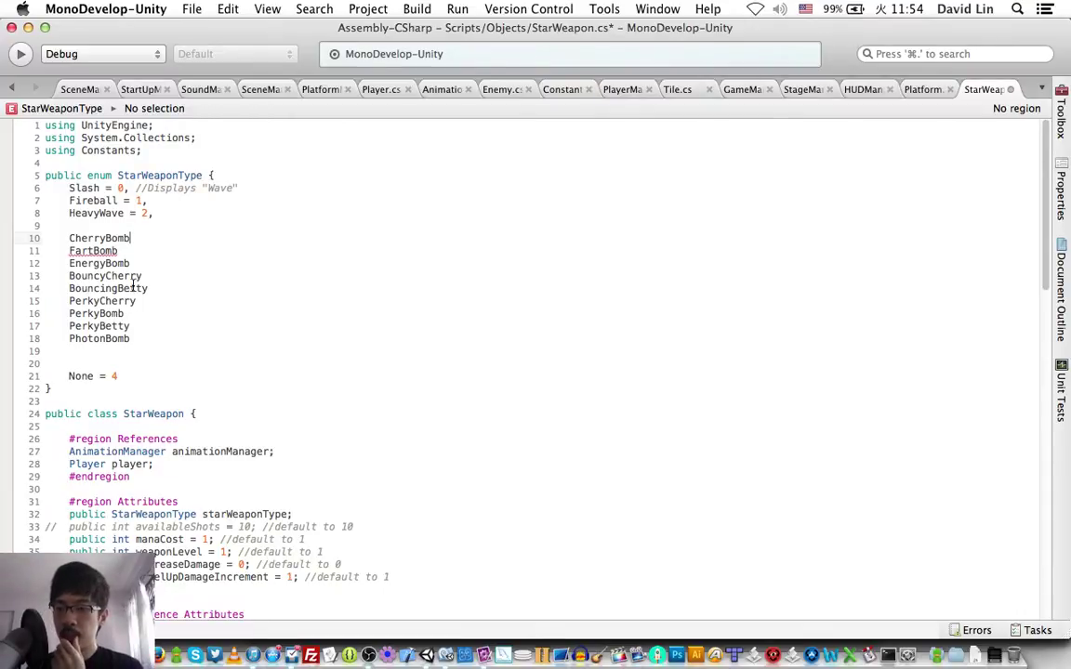
{"action": "triple_click", "coordinate": [140, 276]}
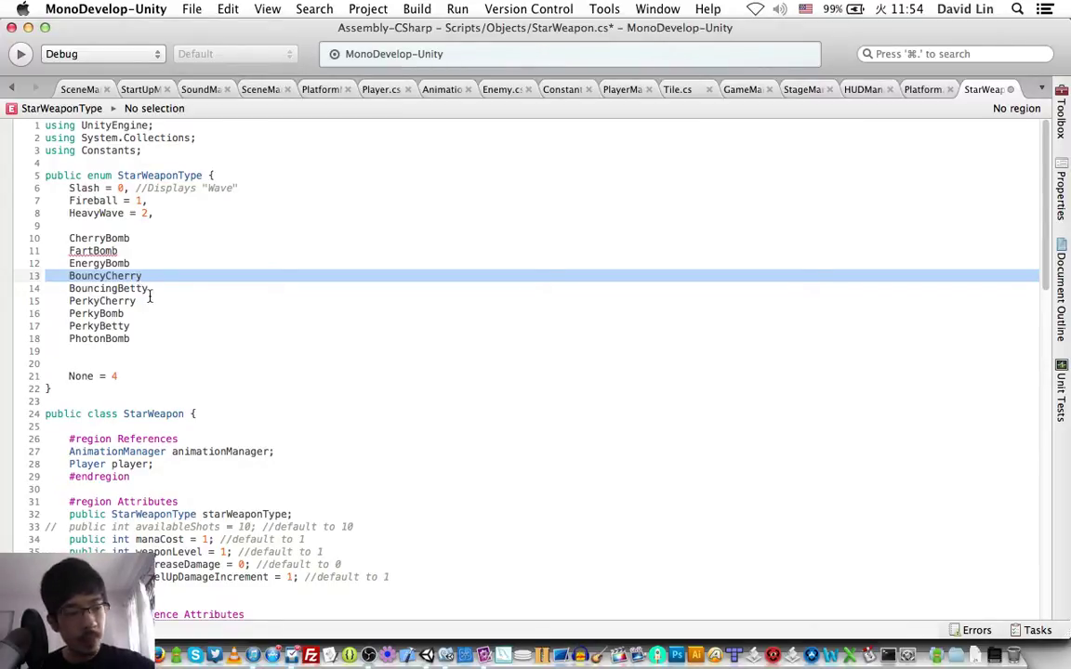
Add a Grenade entry on a new line below PhotonBomb
{"action": "left_click", "coordinate": [134, 341]}
{"action": "key", "text": "Return"}
{"action": "type", "text": "G"}
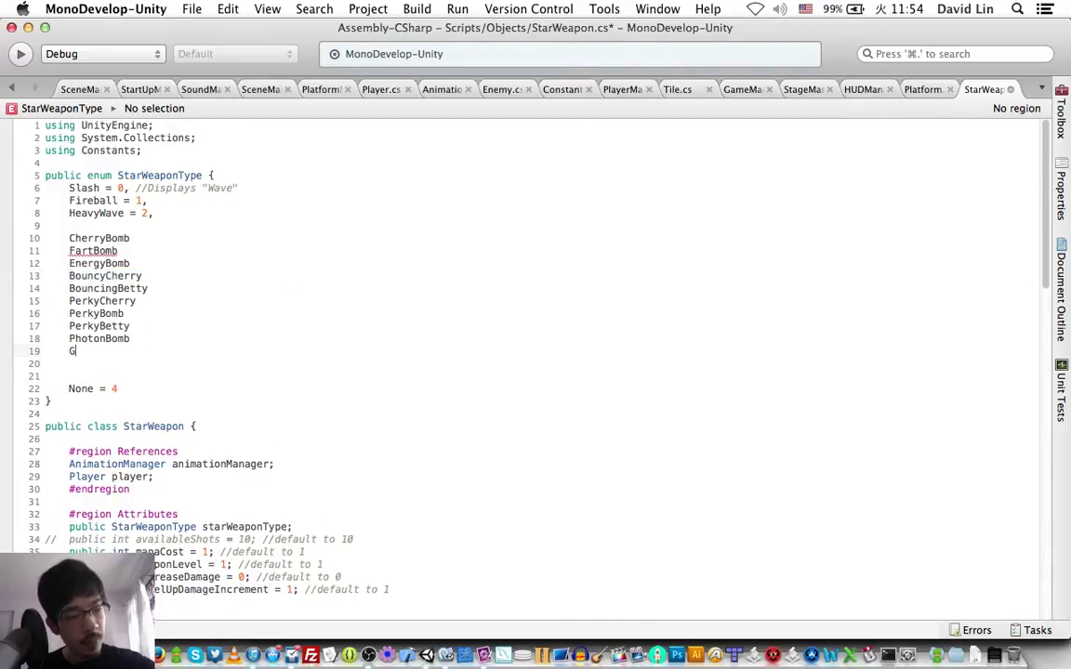
{"action": "type", "text": "renade"}
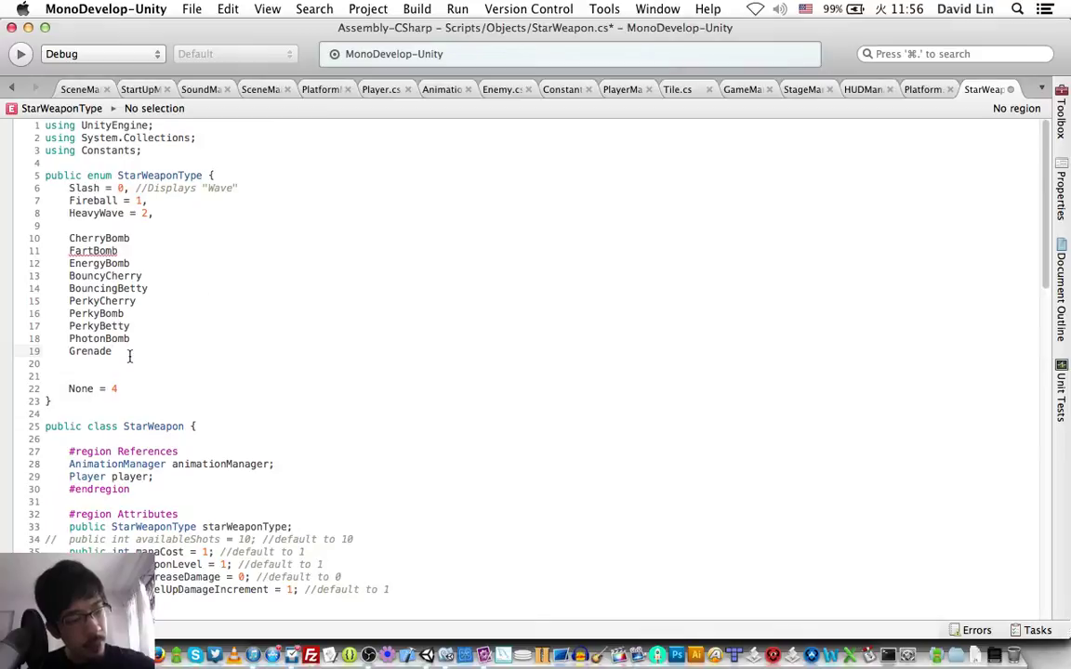
Add a Cherry-nade entry on a new line below Grenade
{"action": "key", "text": "Return"}
{"action": "type", "text": "Che"}
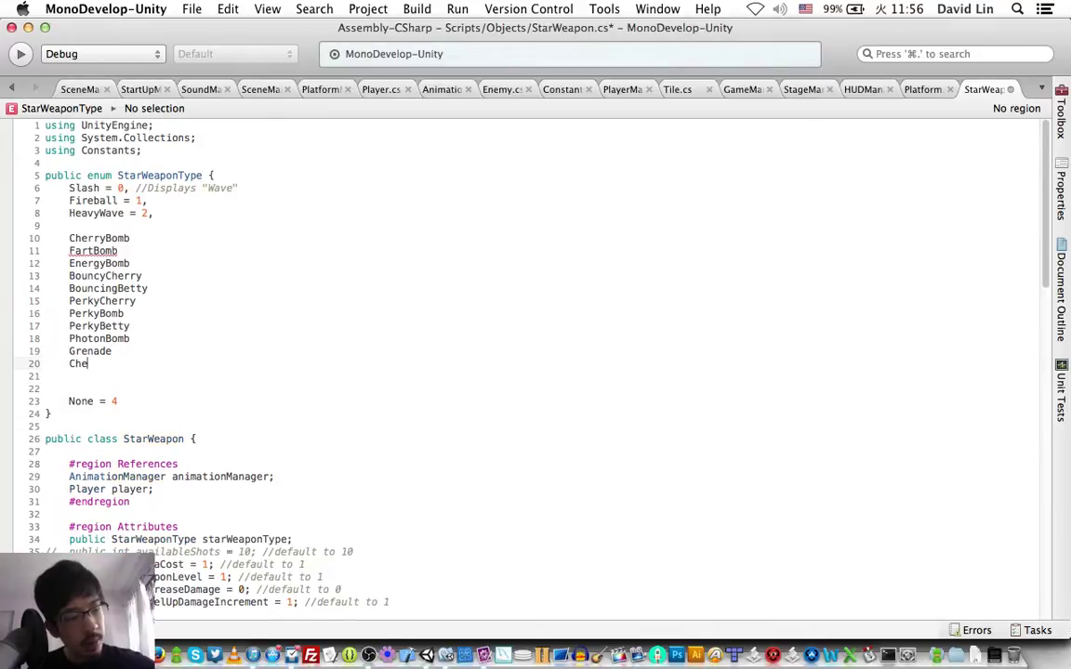
{"action": "type", "text": "rry-nad"}
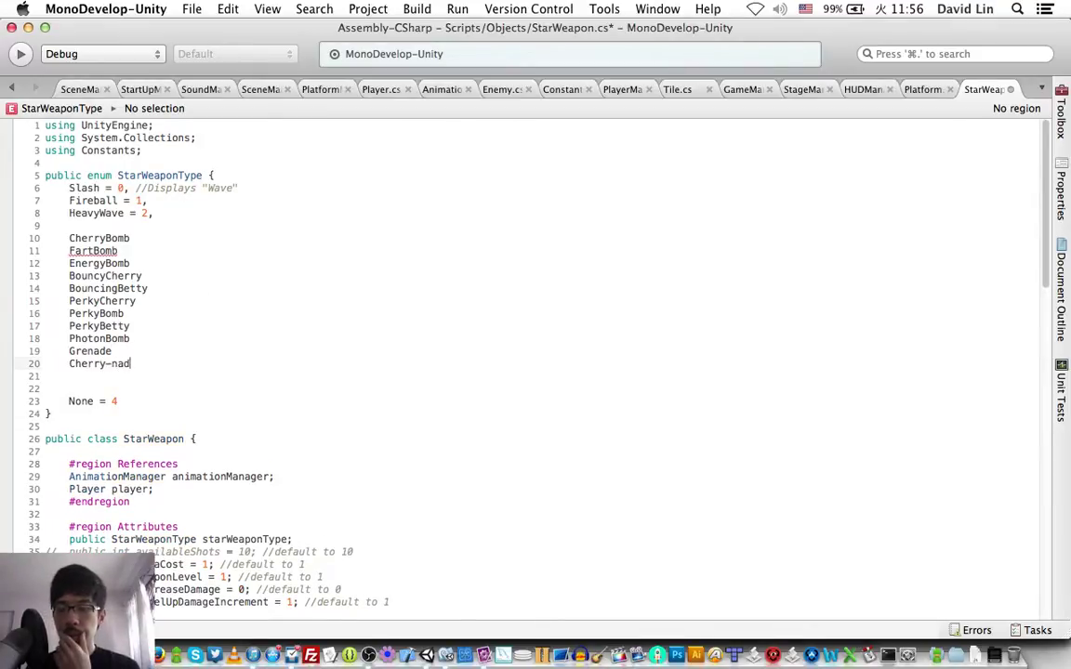
{"action": "type", "text": "e"}
{"action": "key", "text": "Left"}
{"action": "key", "text": "Left"}
{"action": "key", "text": "Left"}
{"action": "key", "text": "BackSpace"}
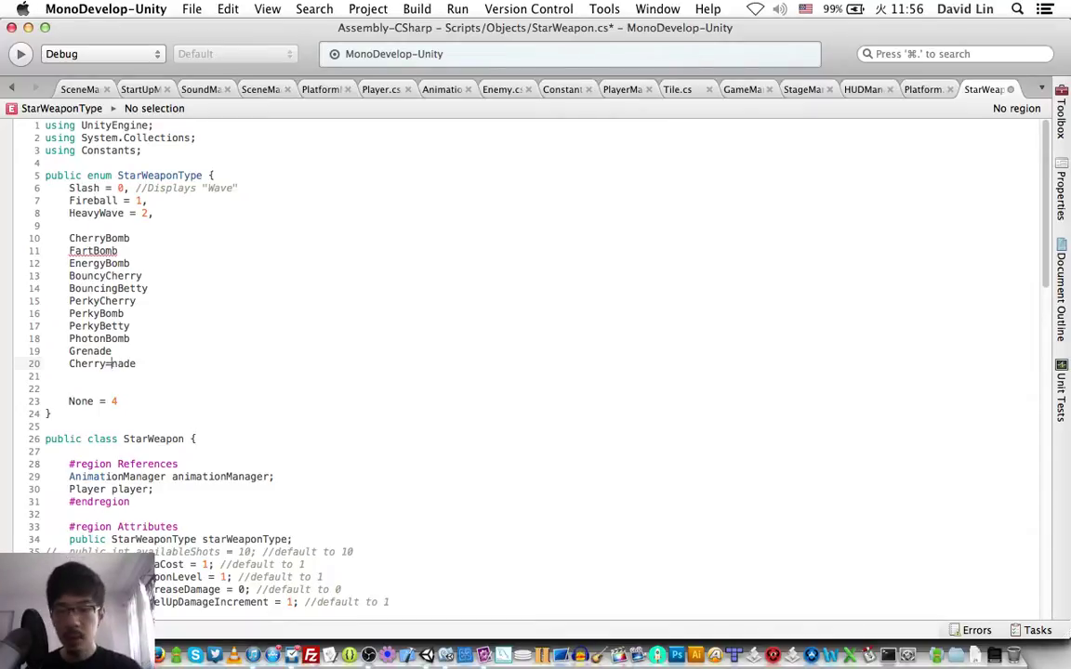
{"action": "type", "text": "-"}
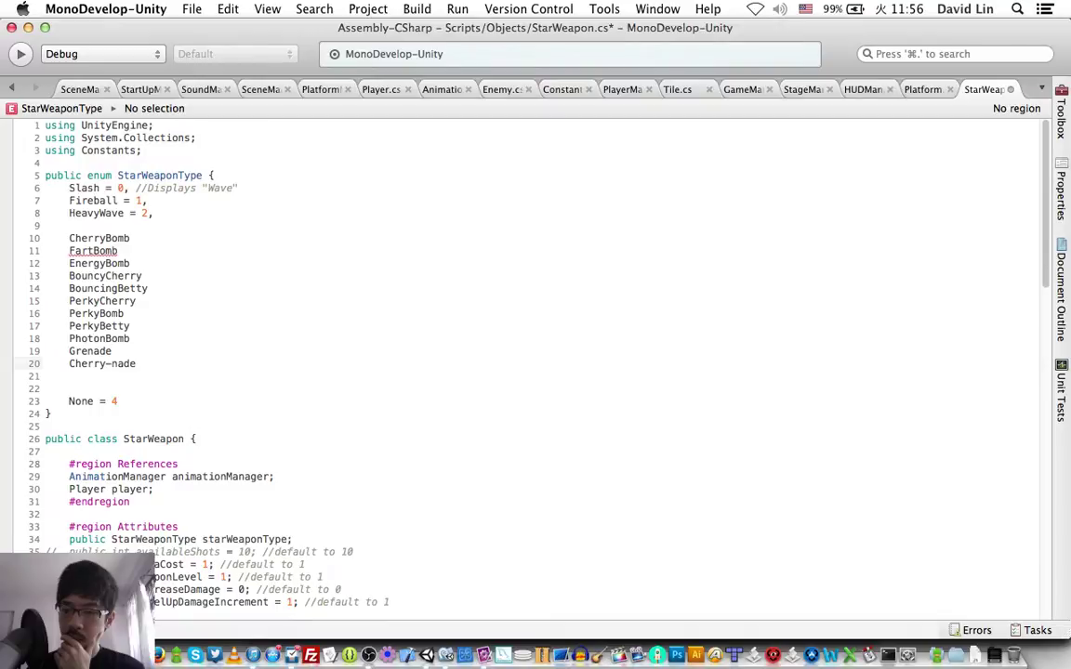
{"action": "left_click", "coordinate": [144, 365]}
Add a PinkCherry entry after Cherry-nade and save StarWeapon.cs
{"action": "key", "text": "Return"}
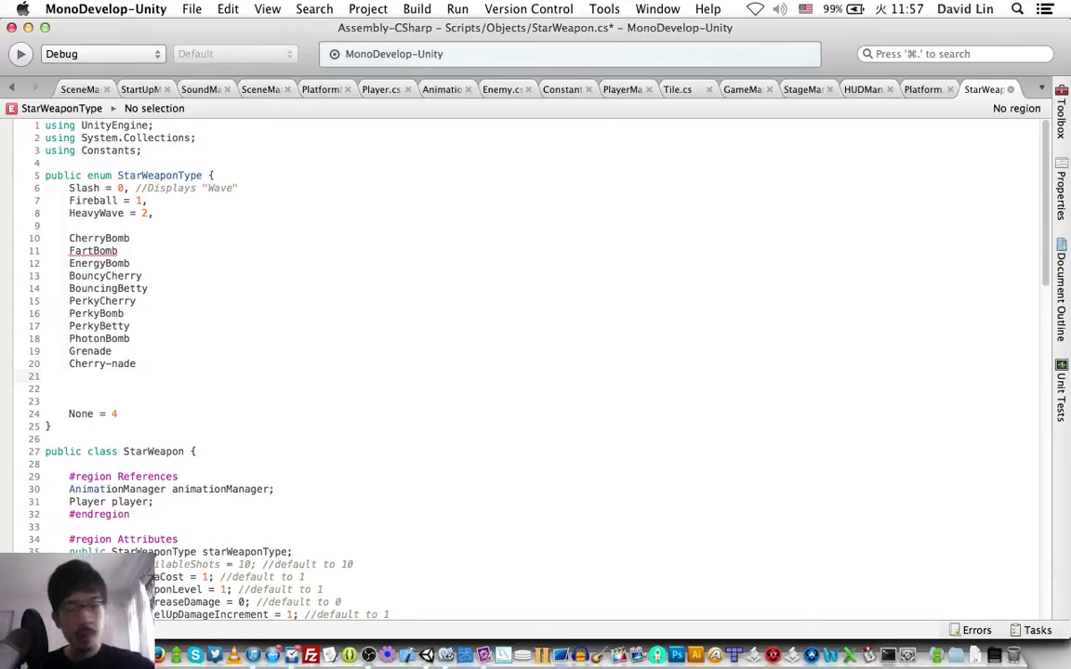
{"action": "type", "text": "Pink"}
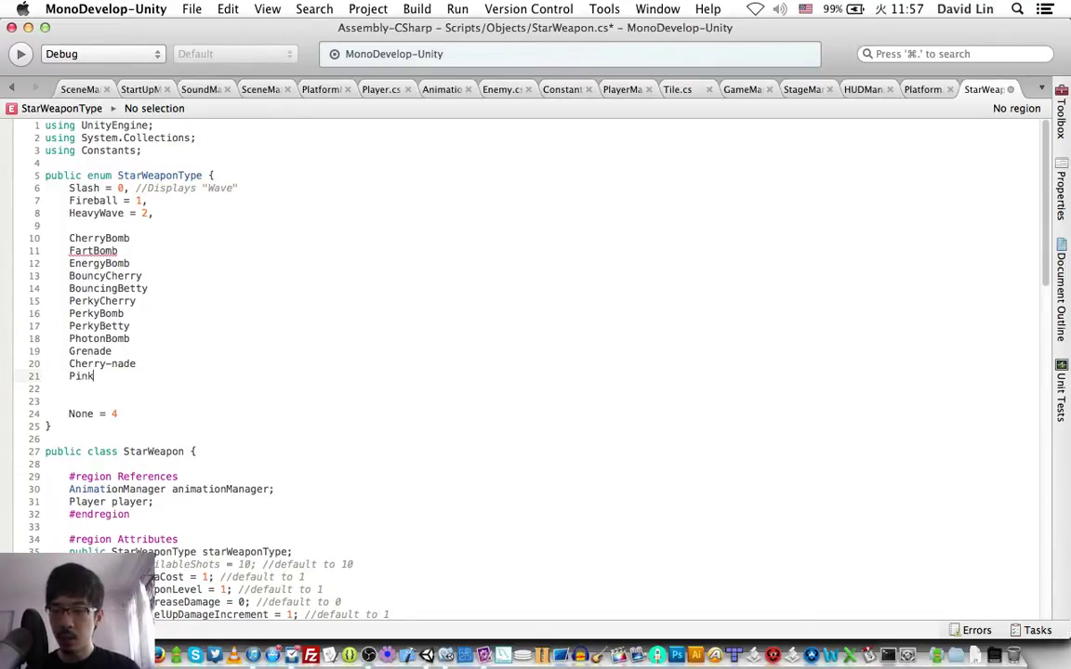
{"action": "type", "text": "Cherry"}
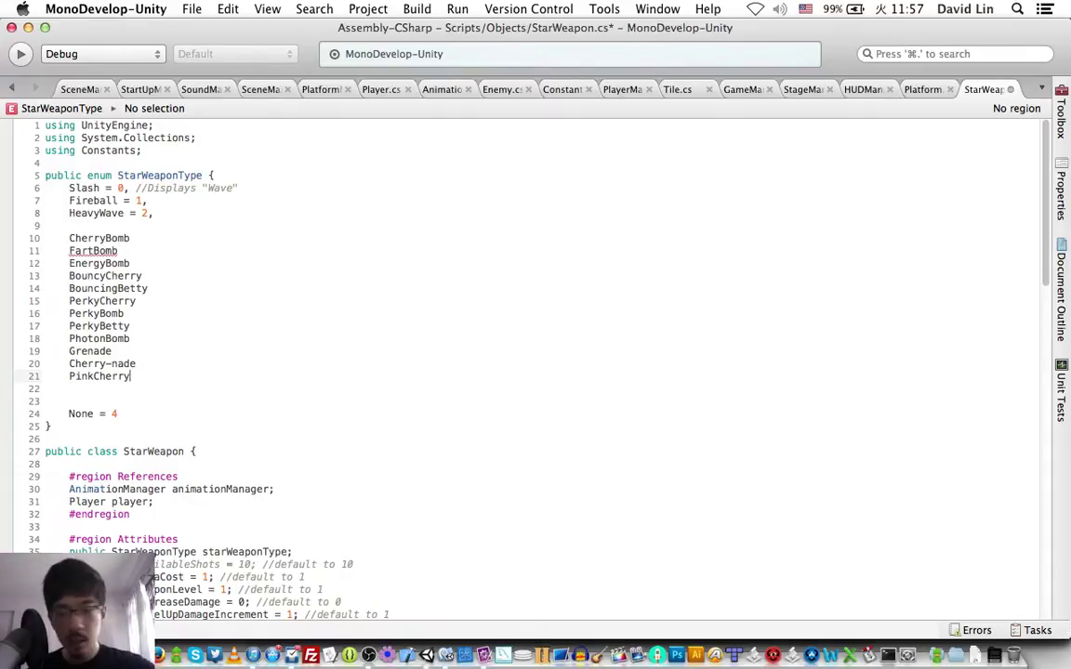
{"action": "key", "text": "super+s"}
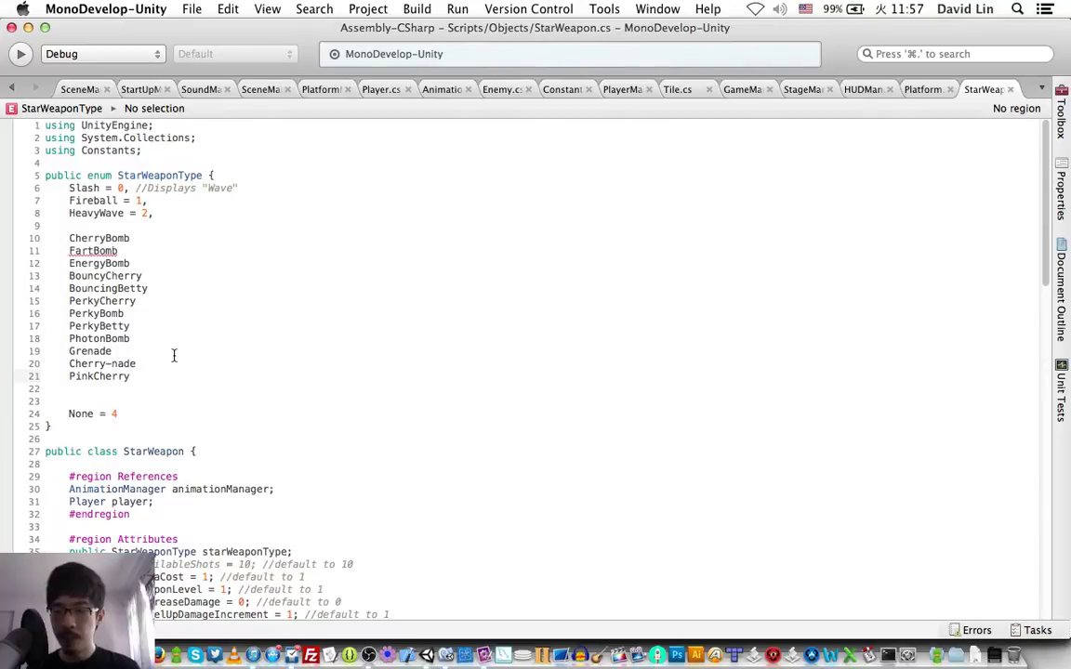
{"action": "left_click", "coordinate": [173, 355]}
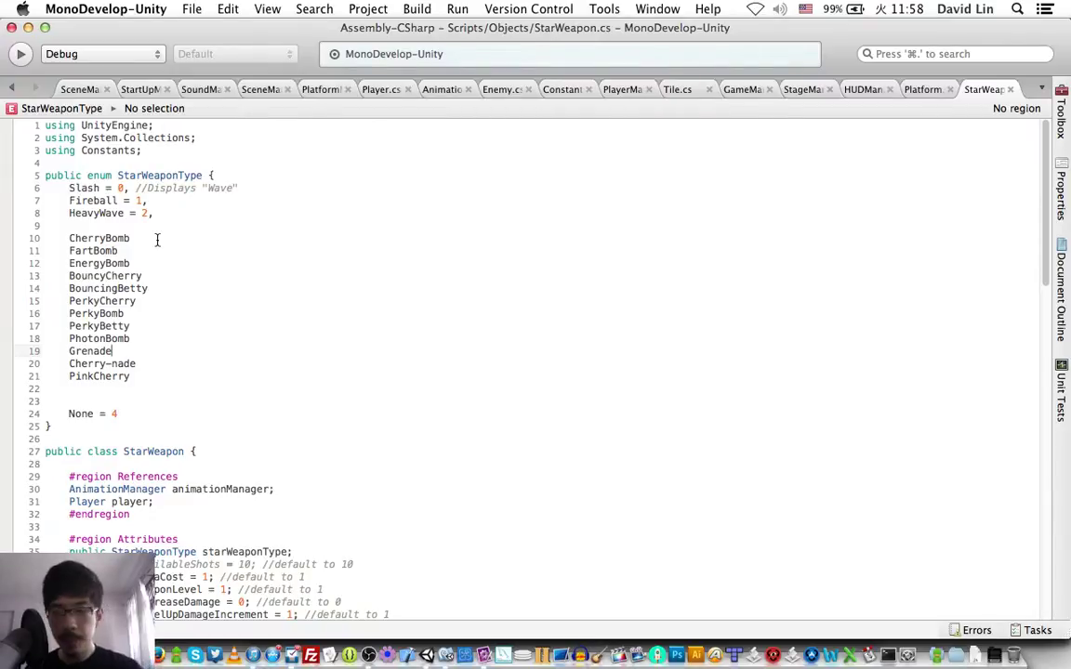
{"action": "left_click", "coordinate": [157, 239]}
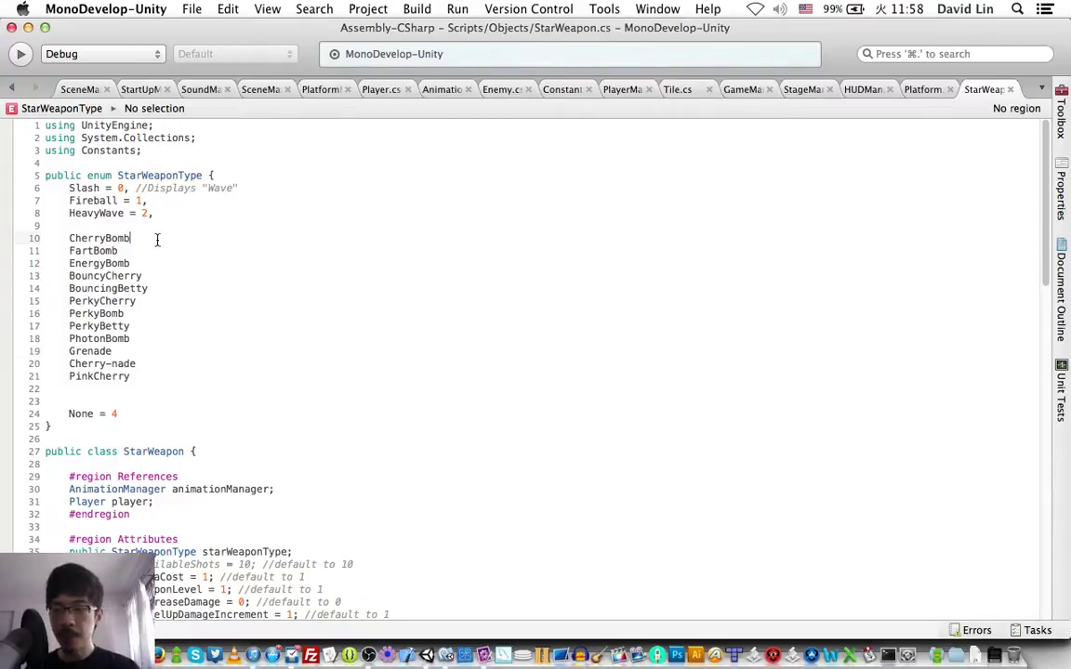
{"action": "left_click", "coordinate": [144, 377], "text": "shift"}
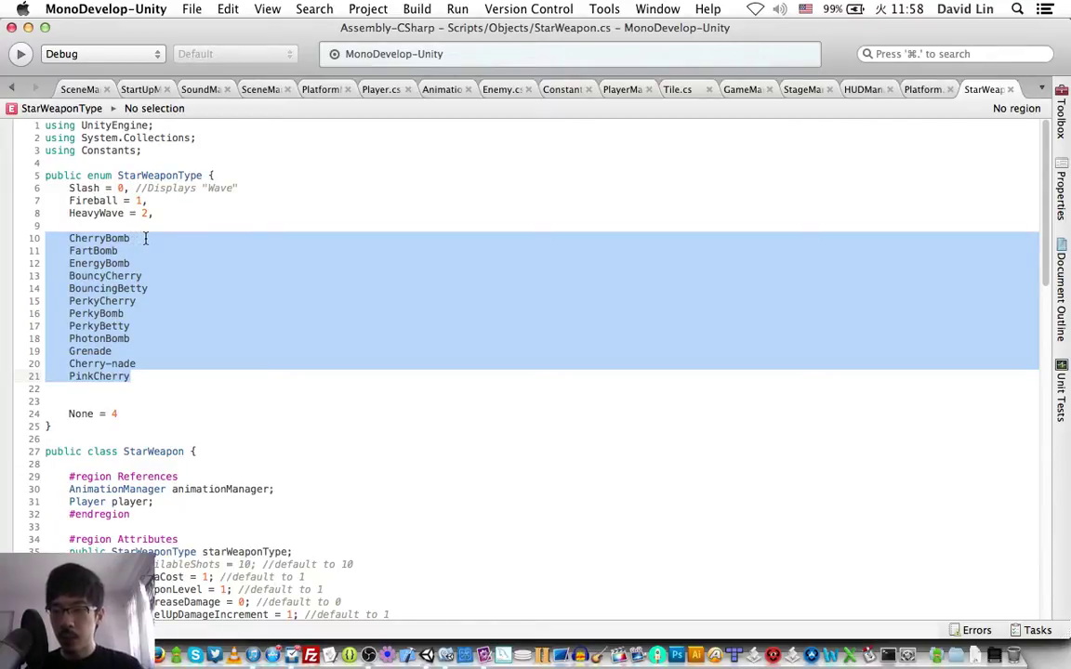
{"action": "left_click", "coordinate": [145, 238]}
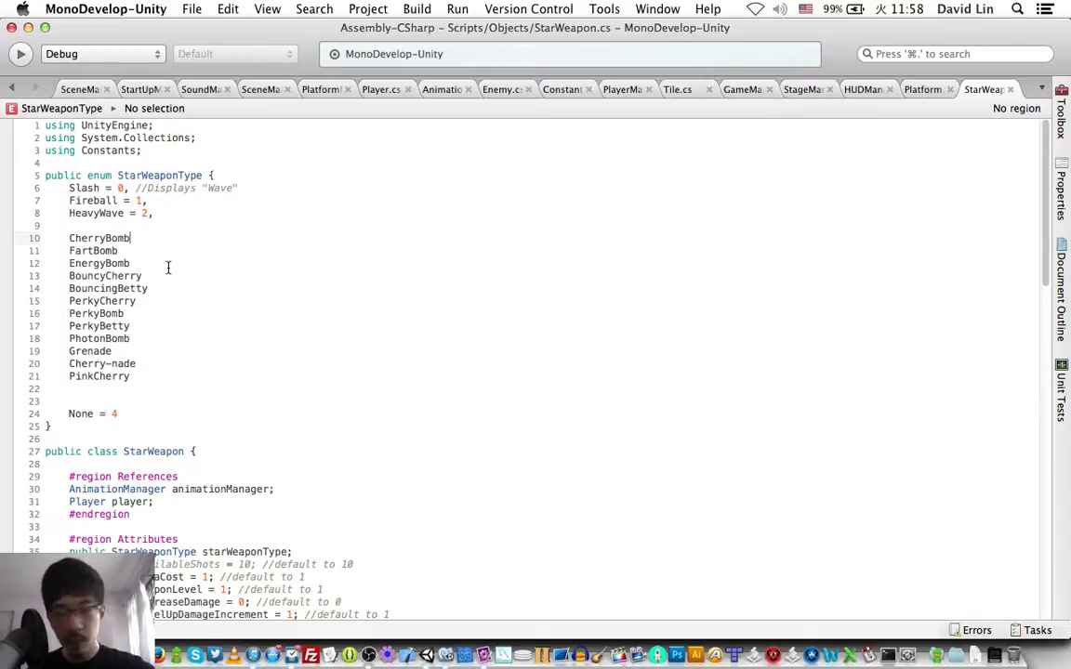
Add a PinkFart entry on a new line below PinkCherry
{"action": "left_click", "coordinate": [147, 376]}
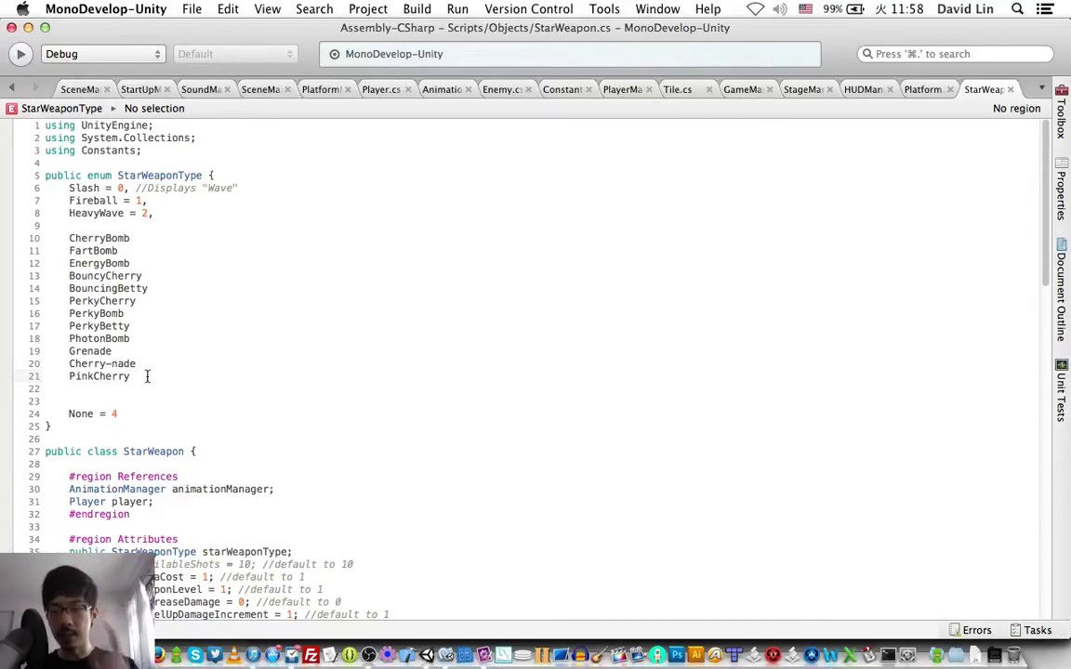
{"action": "key", "text": "Return"}
{"action": "type", "text": "Pink"}
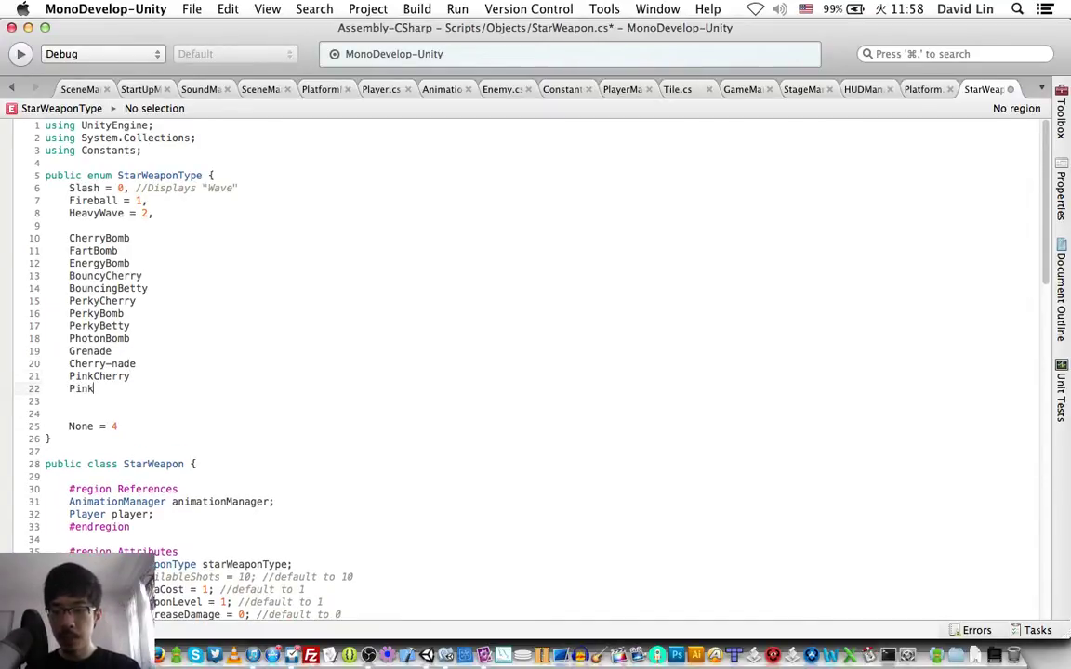
{"action": "type", "text": "Fart"}
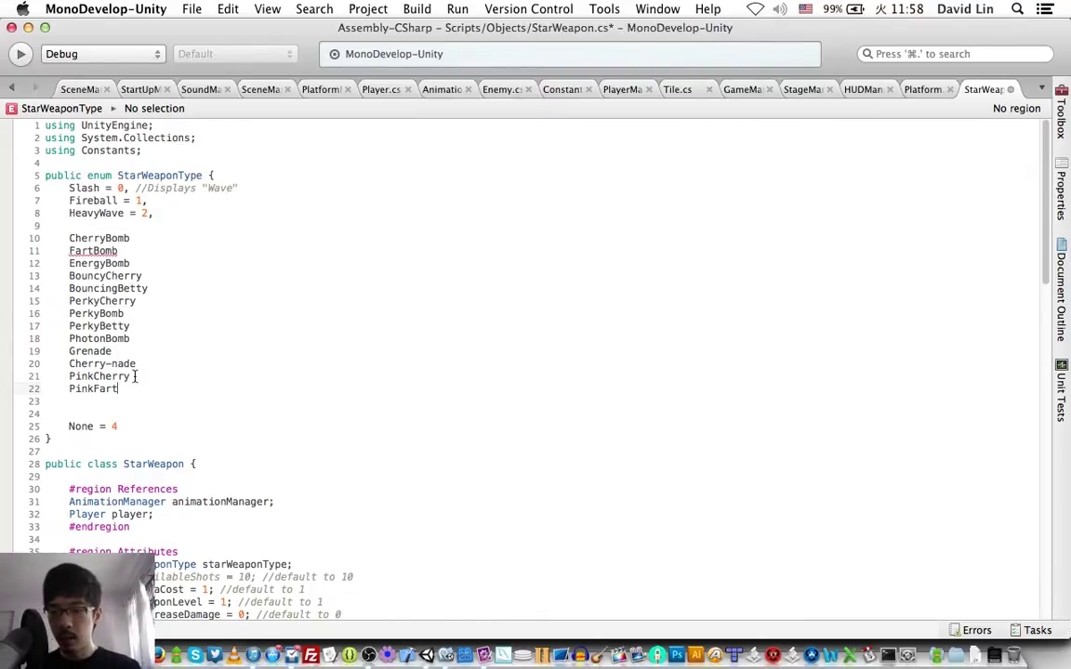
{"action": "triple_click", "coordinate": [96, 390]}
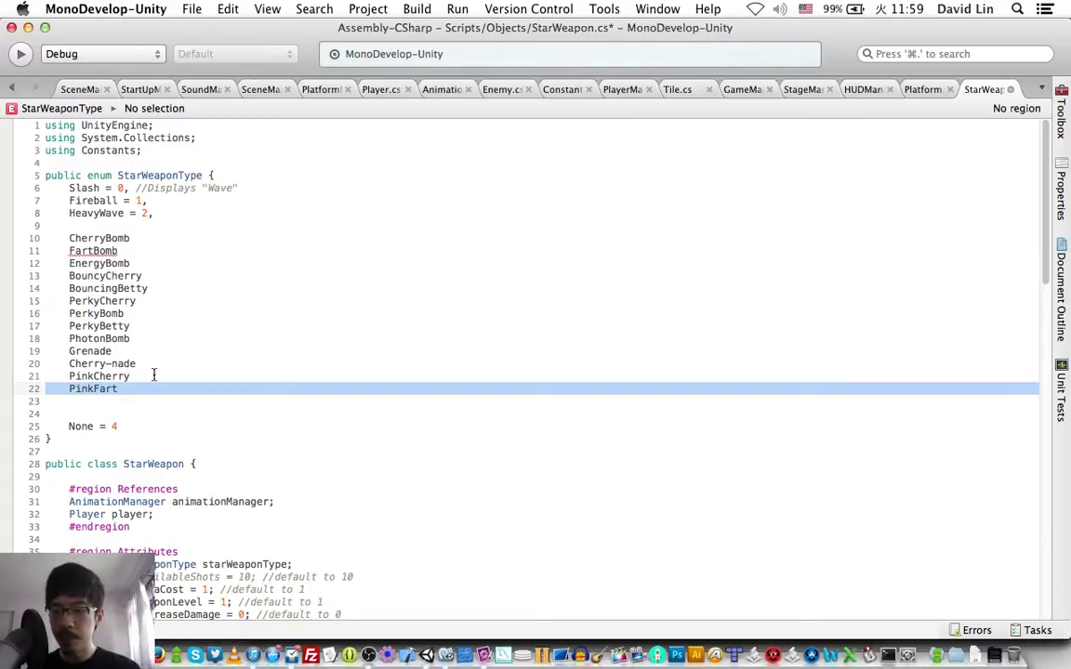
{"action": "left_click", "coordinate": [154, 374]}
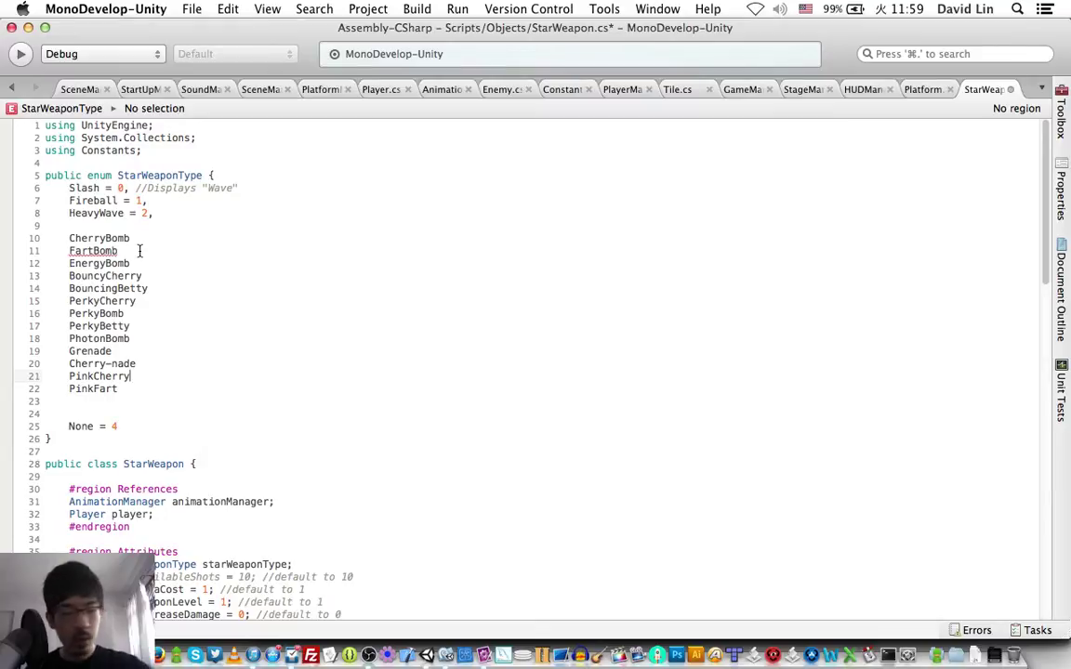
Line-comment the FartBomb and EnergyBomb entries and save StarWeapon.cs
{"action": "left_click", "coordinate": [139, 249]}
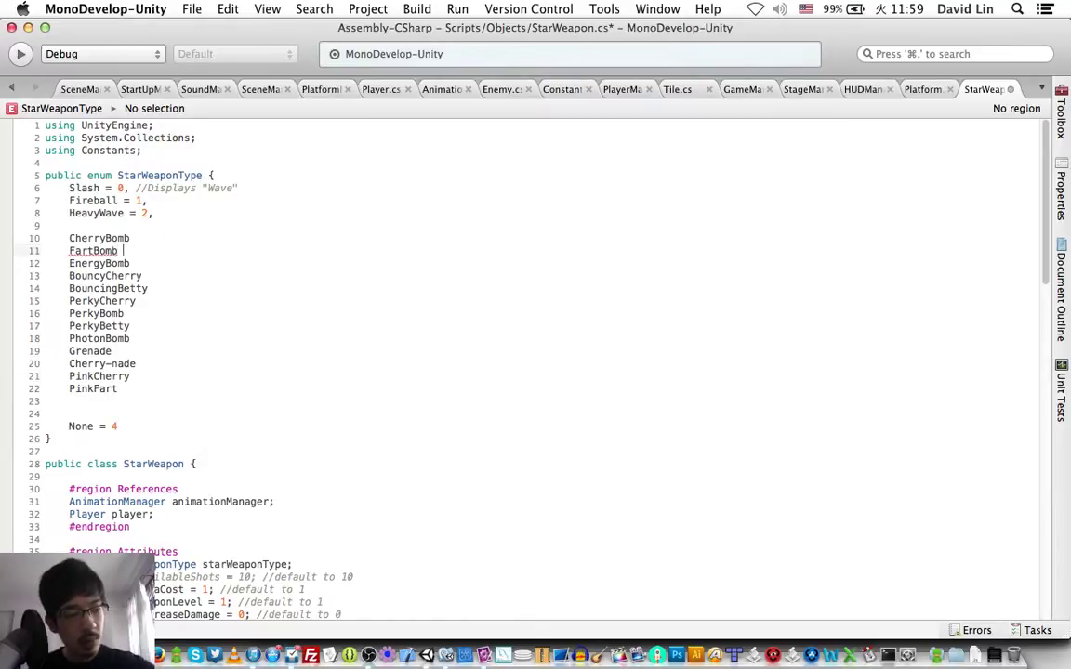
{"action": "type", "text": "//"}
{"action": "key", "text": "BackSpace"}
{"action": "key", "text": "BackSpace"}
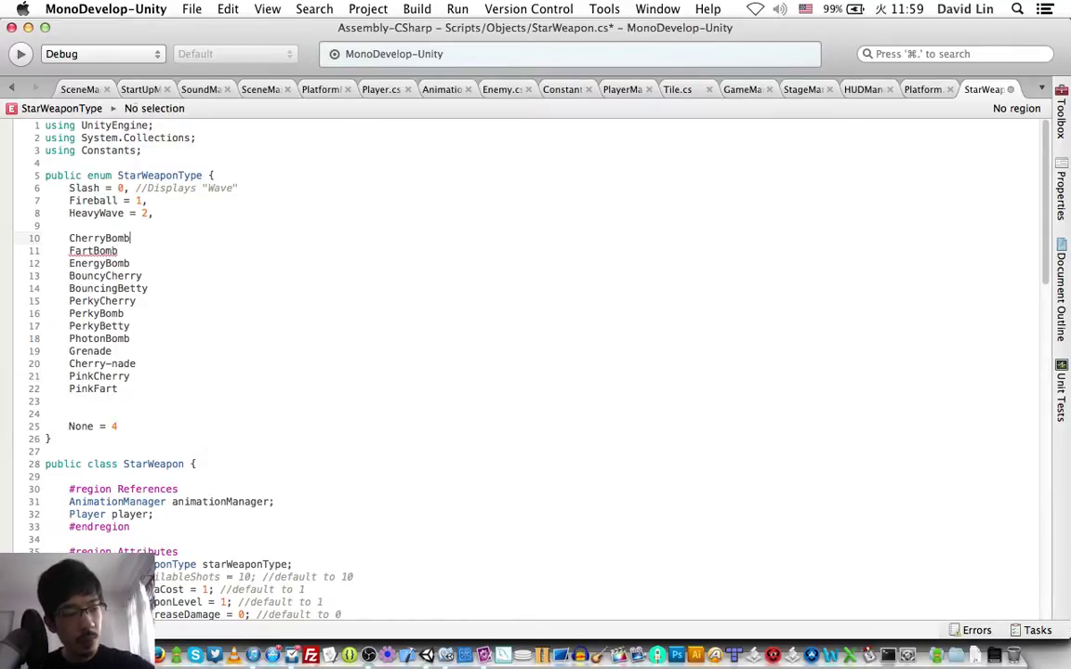
{"action": "key", "text": "Left"}
{"action": "key", "text": "Left"}
{"action": "key", "text": "Left"}
{"action": "key", "text": "Left"}
{"action": "key", "text": "Left"}
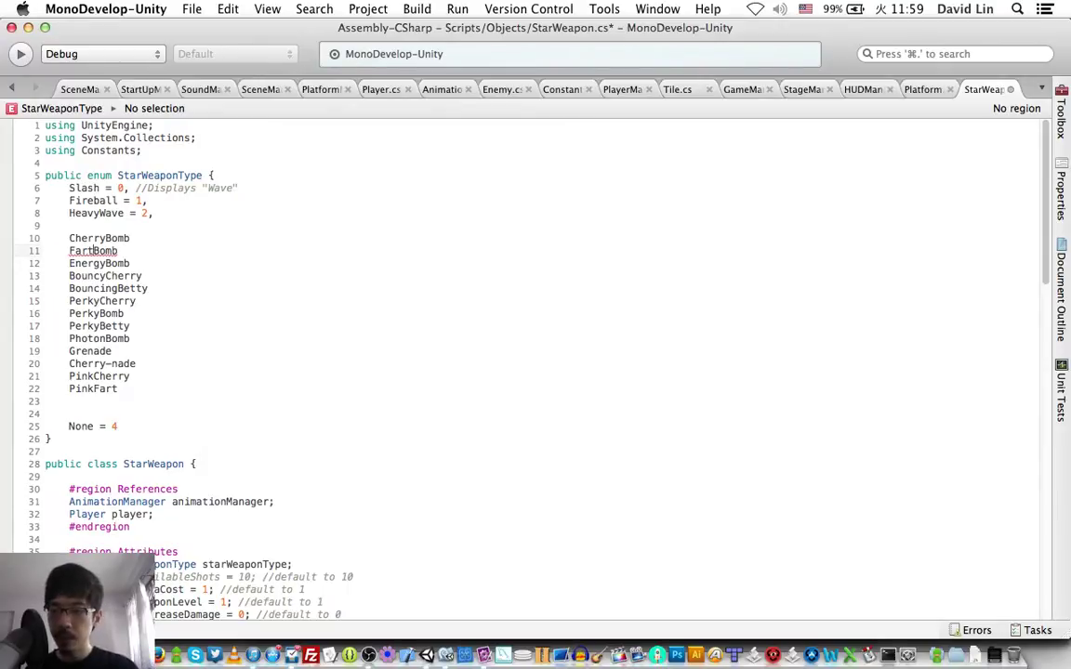
{"action": "key", "text": "Left"}
{"action": "key", "text": "Left"}
{"action": "key", "text": "Left"}
{"action": "key", "text": "super+slash"}
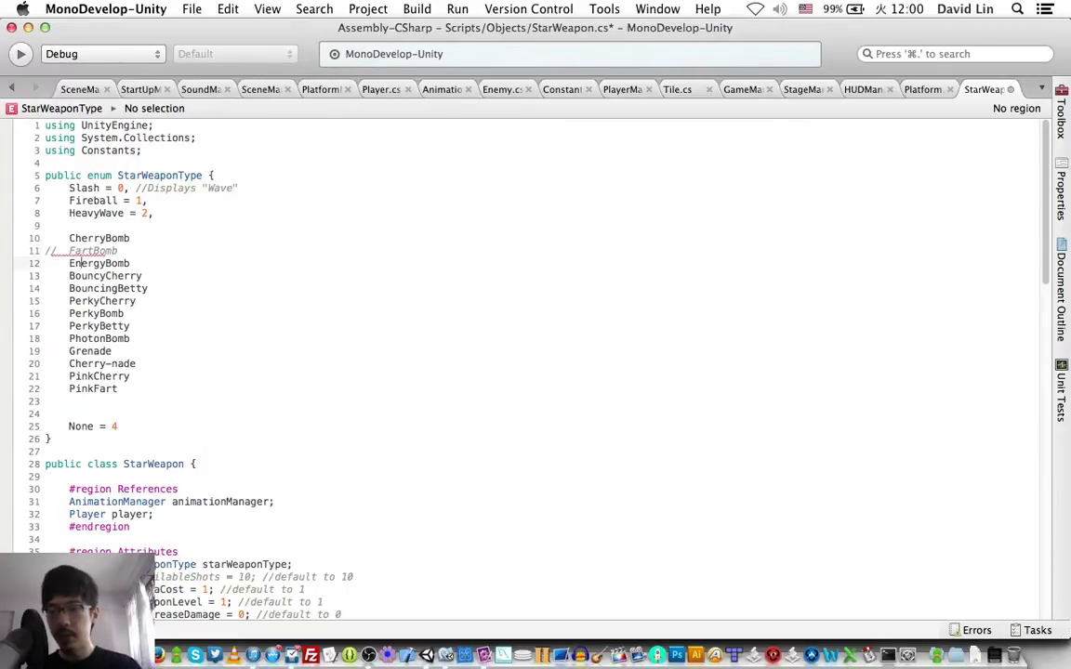
{"action": "key", "text": "Down"}
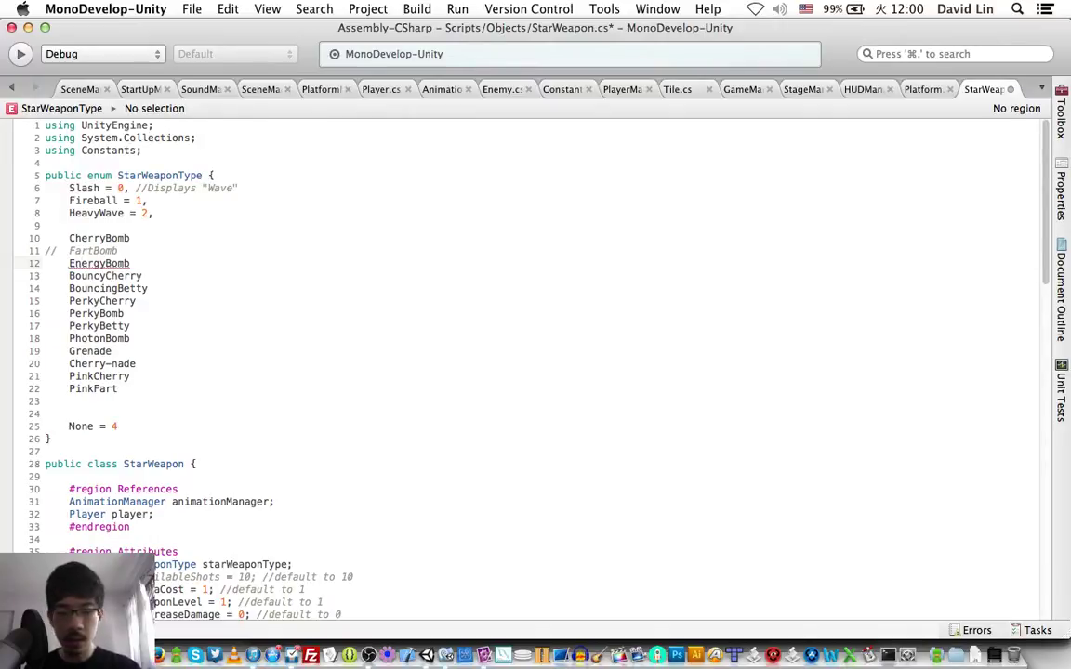
{"action": "key", "text": "super+slash"}
{"action": "key", "text": "Down"}
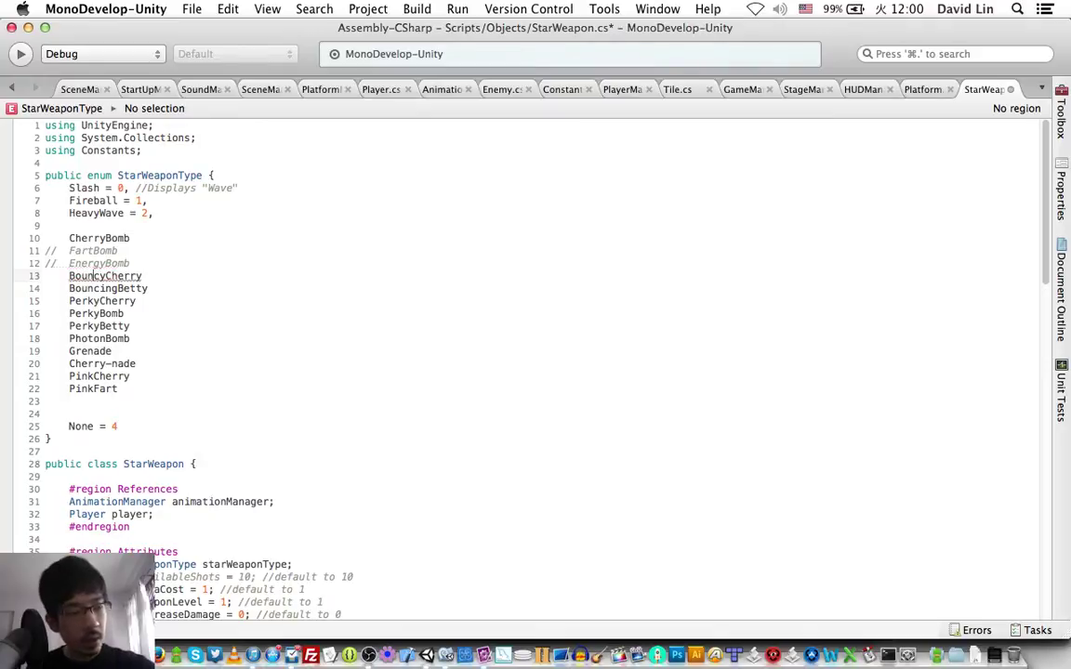
{"action": "key", "text": "super+s"}
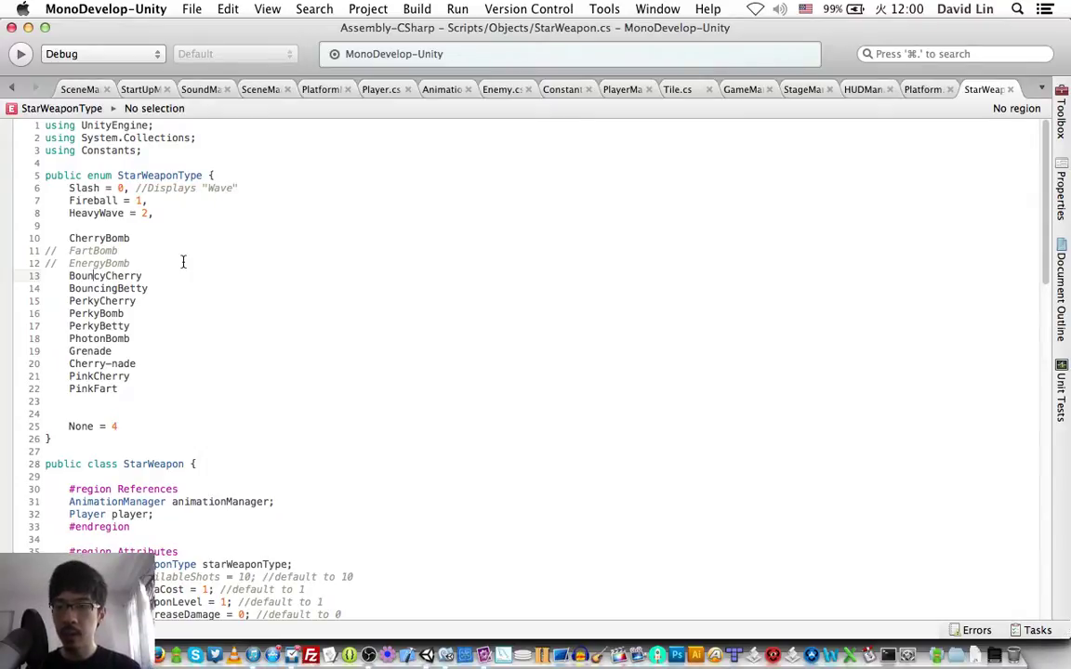
{"action": "key", "text": "Up"}
{"action": "key", "text": "Up"}
{"action": "key", "text": "Up"}
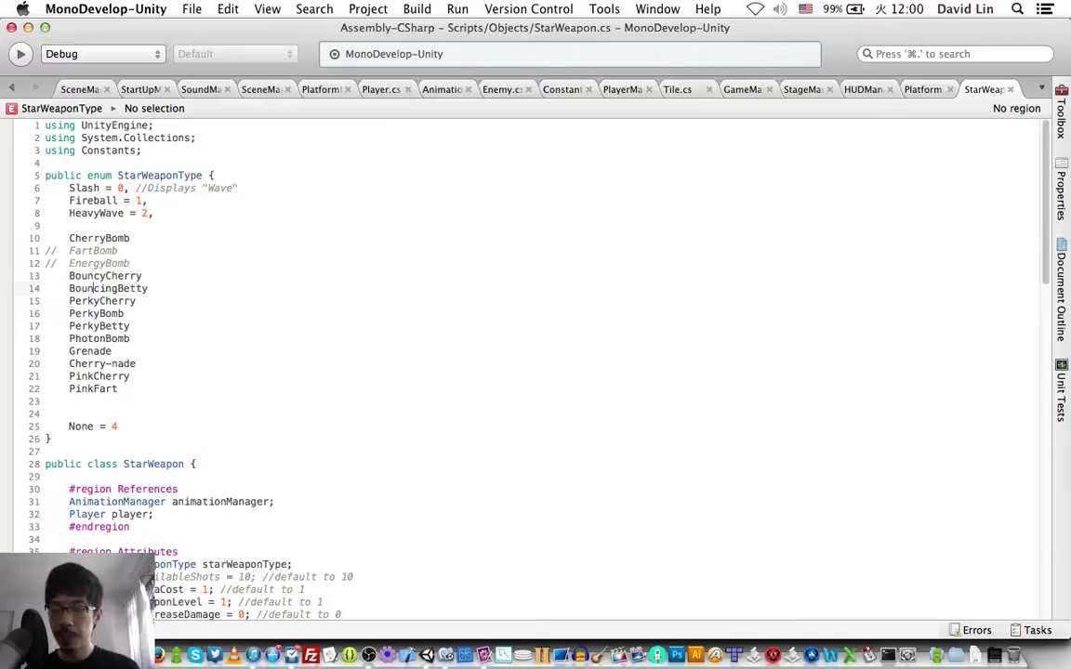
{"action": "key", "text": "Down"}
{"action": "key", "text": "Down"}
{"action": "key", "text": "Down"}
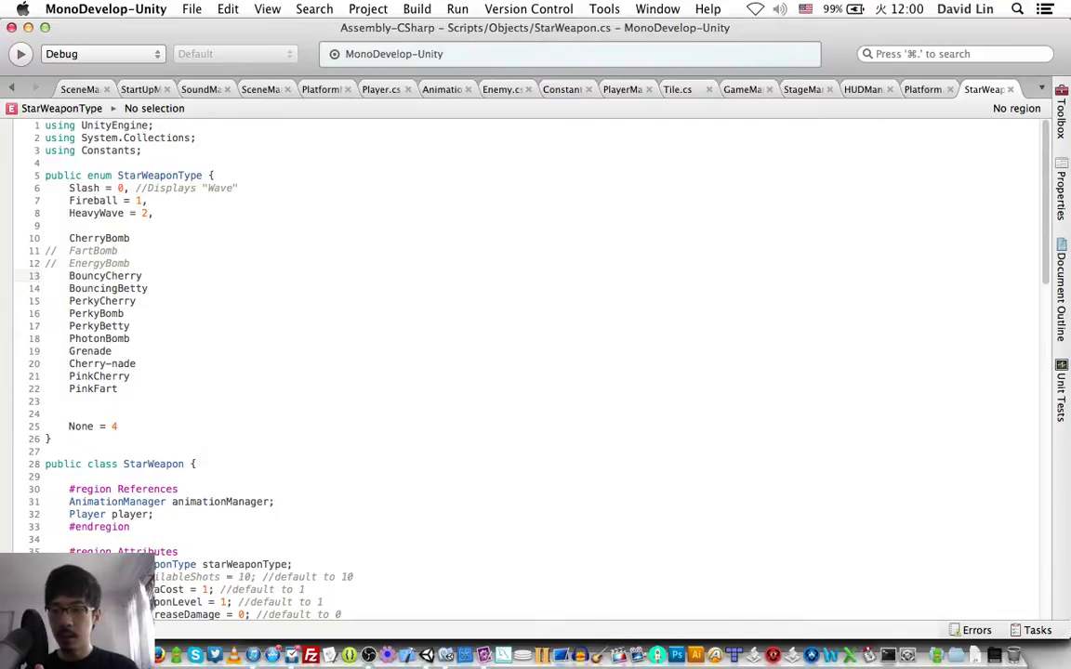
Line-comment the BouncingBetty entry and save StarWeapon.cs
{"action": "key", "text": "Down"}
{"action": "key", "text": "super+slash"}
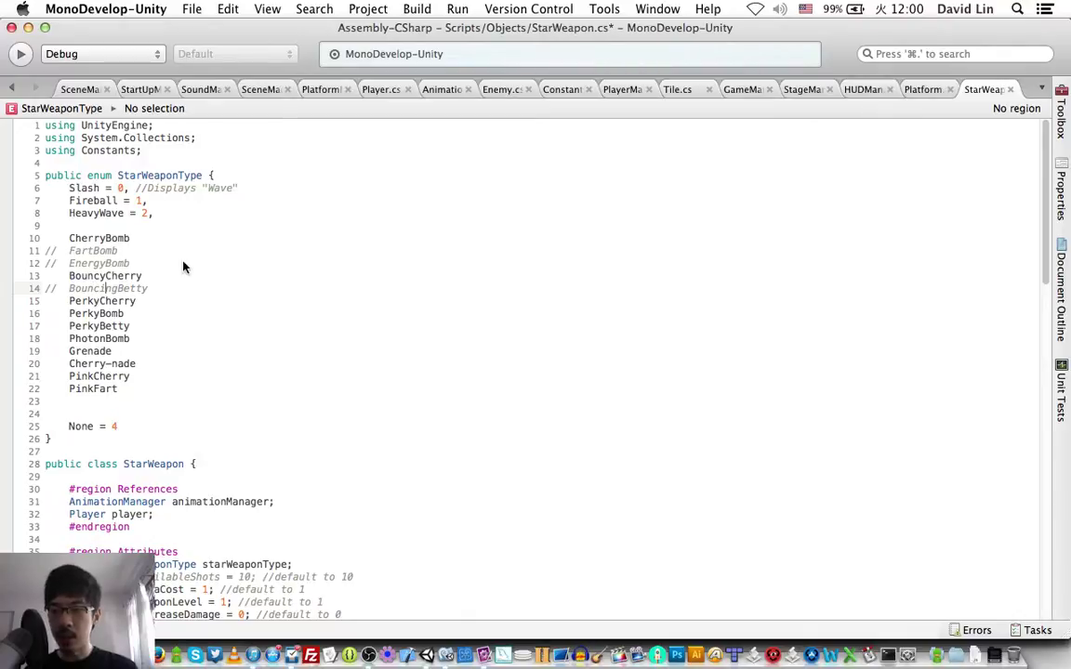
{"action": "key", "text": "Up"}
{"action": "key", "text": "super+s"}
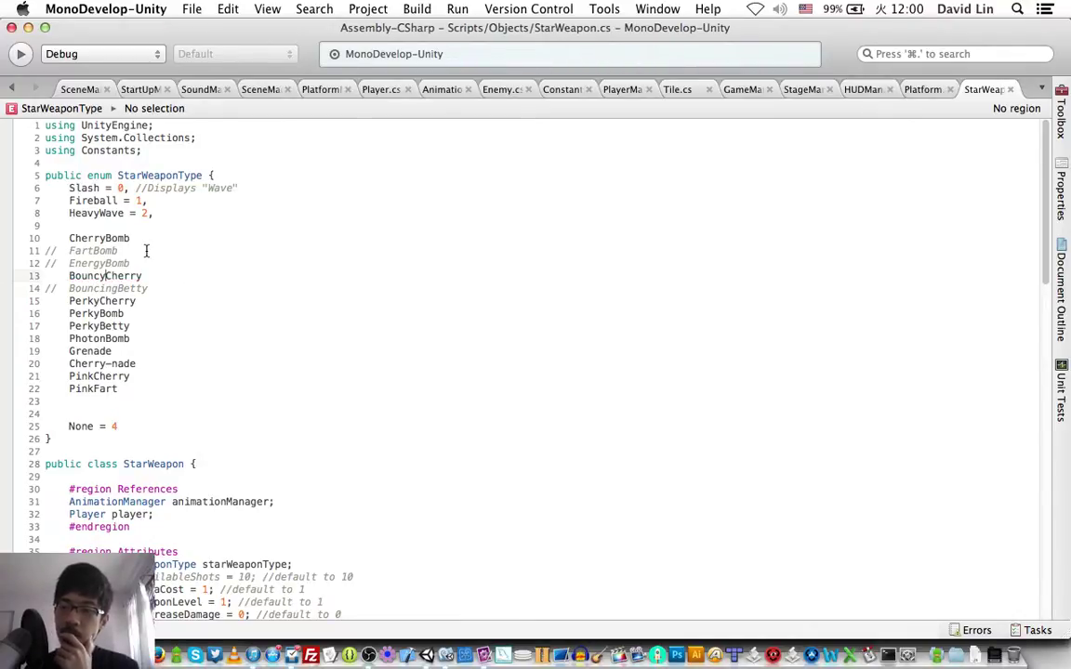
{"action": "key", "text": "Down"}
{"action": "key", "text": "Down"}
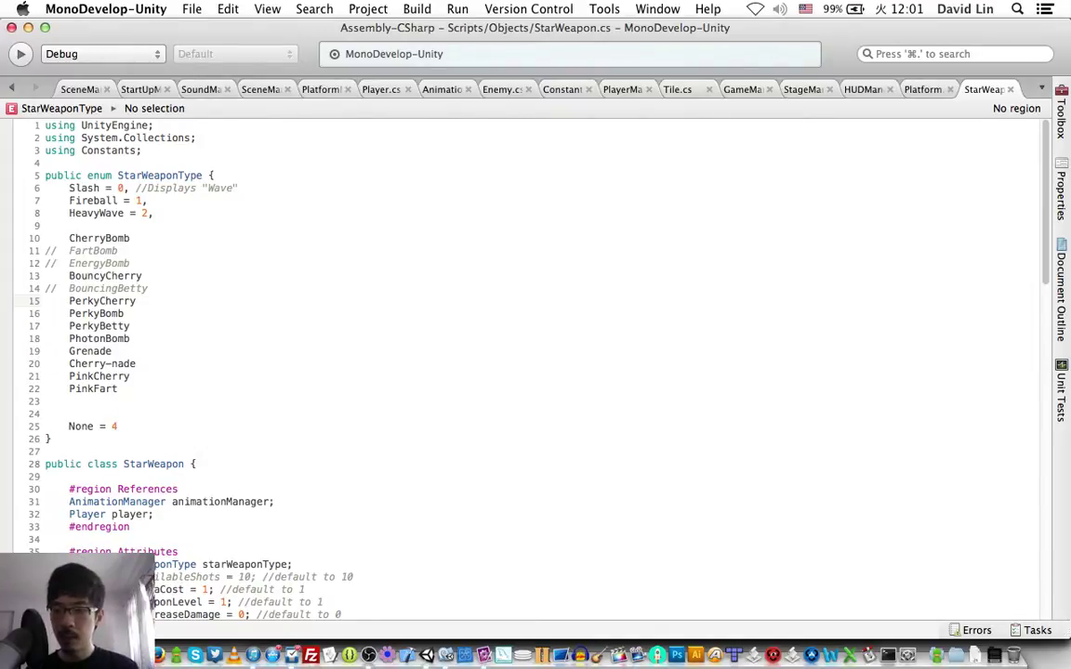
Line-comment the PhotonBomb and Grenade entries and save StarWeapon.cs
{"action": "key", "text": "Down"}
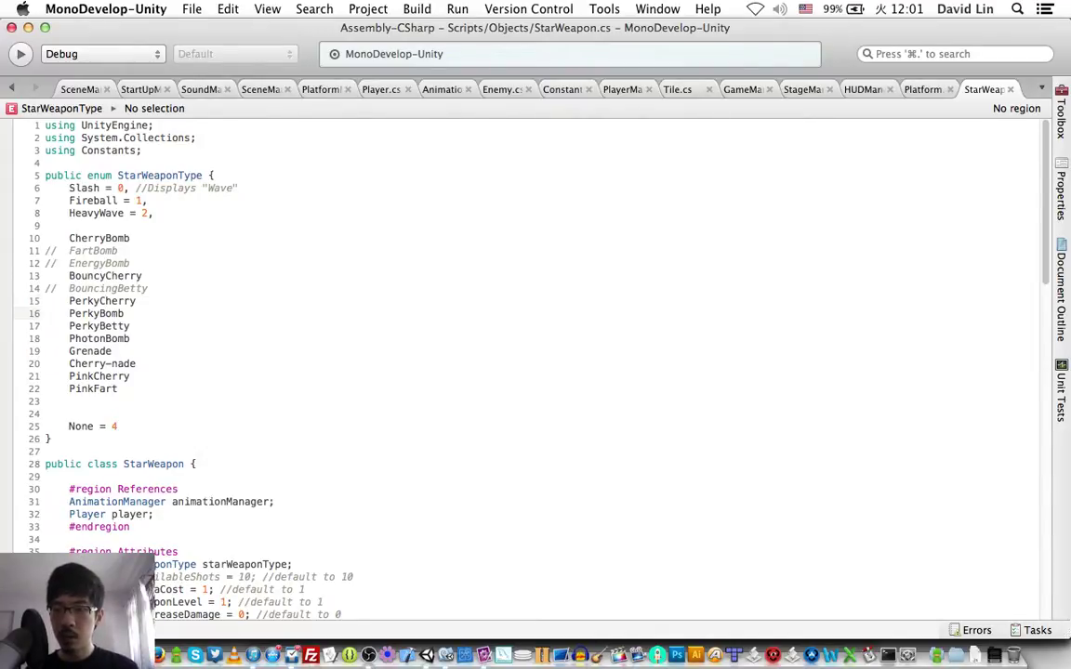
{"action": "key", "text": "Up"}
{"action": "key", "text": "Up"}
{"action": "key", "text": "Up"}
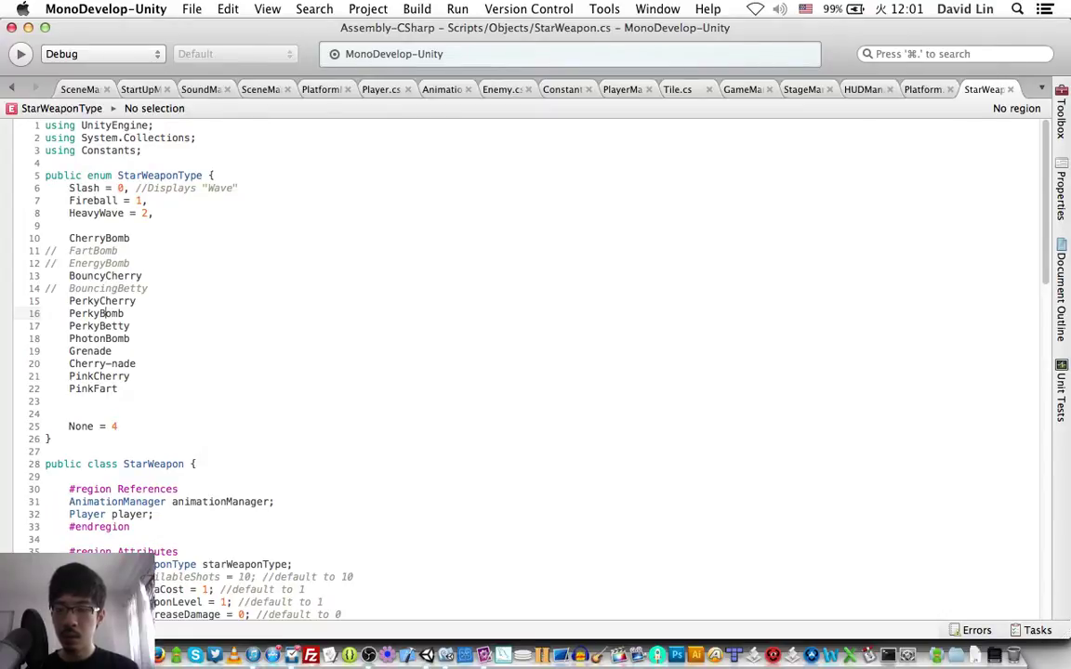
{"action": "key", "text": "Down"}
{"action": "key", "text": "Down"}
{"action": "key", "text": "Down"}
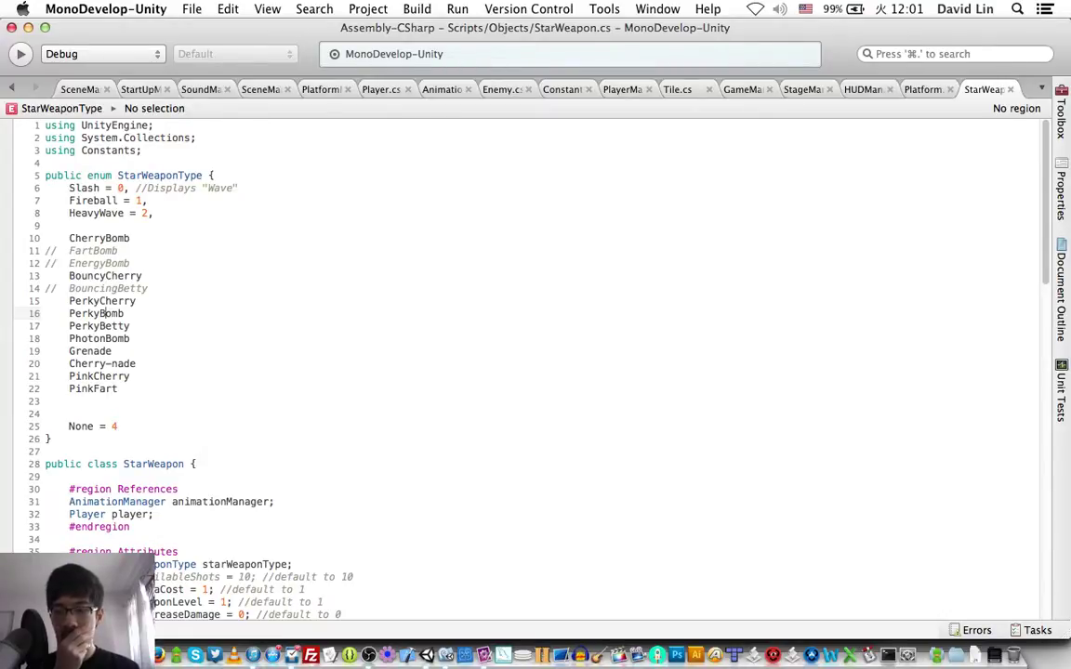
{"action": "key", "text": "Down"}
{"action": "key", "text": "Down"}
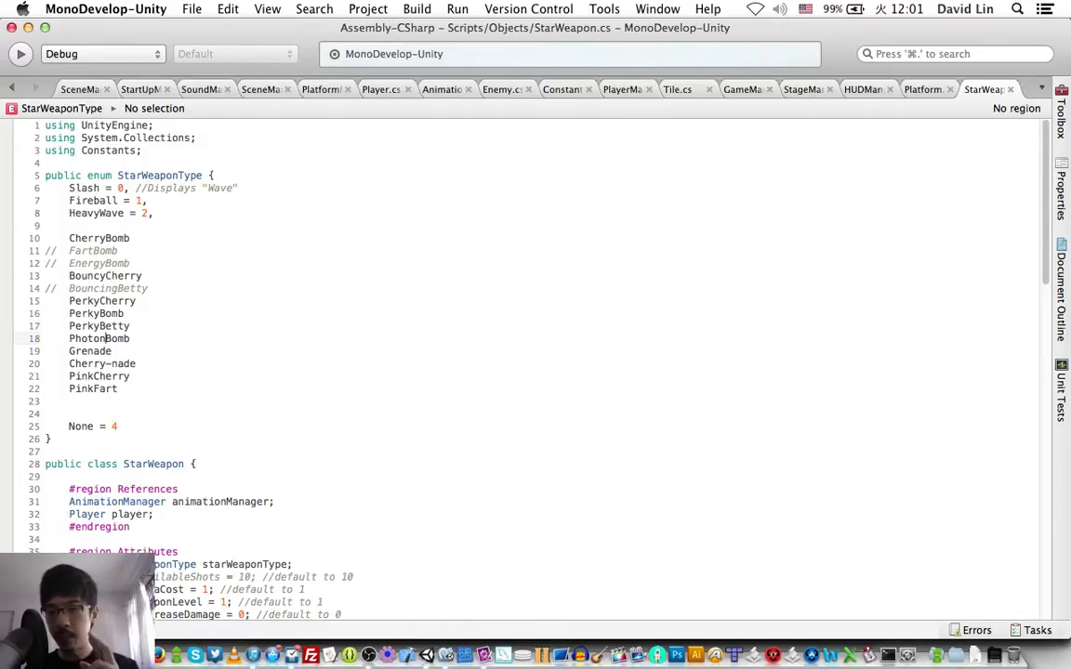
{"action": "key", "text": "super+slash"}
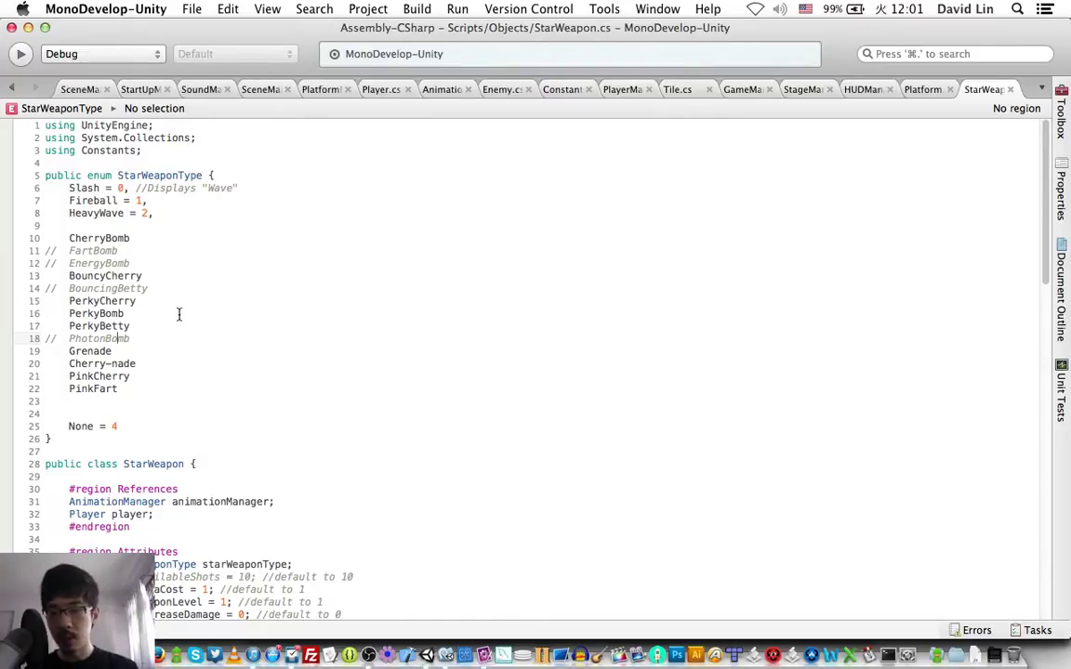
{"action": "key", "text": "Down"}
{"action": "key", "text": "super+slash"}
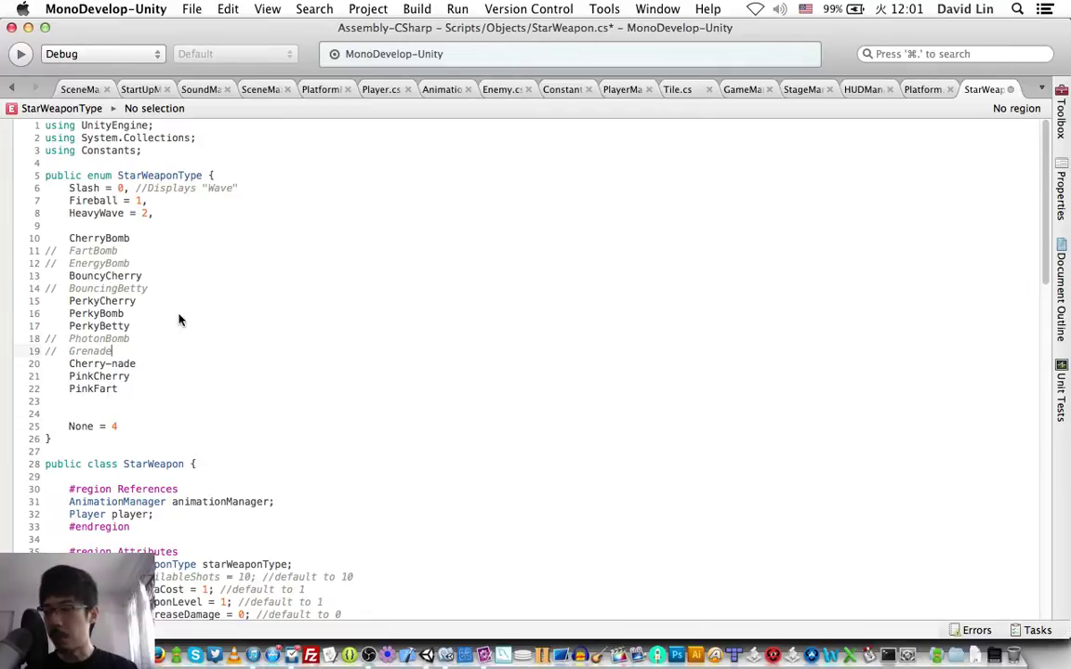
{"action": "key", "text": "super+s"}
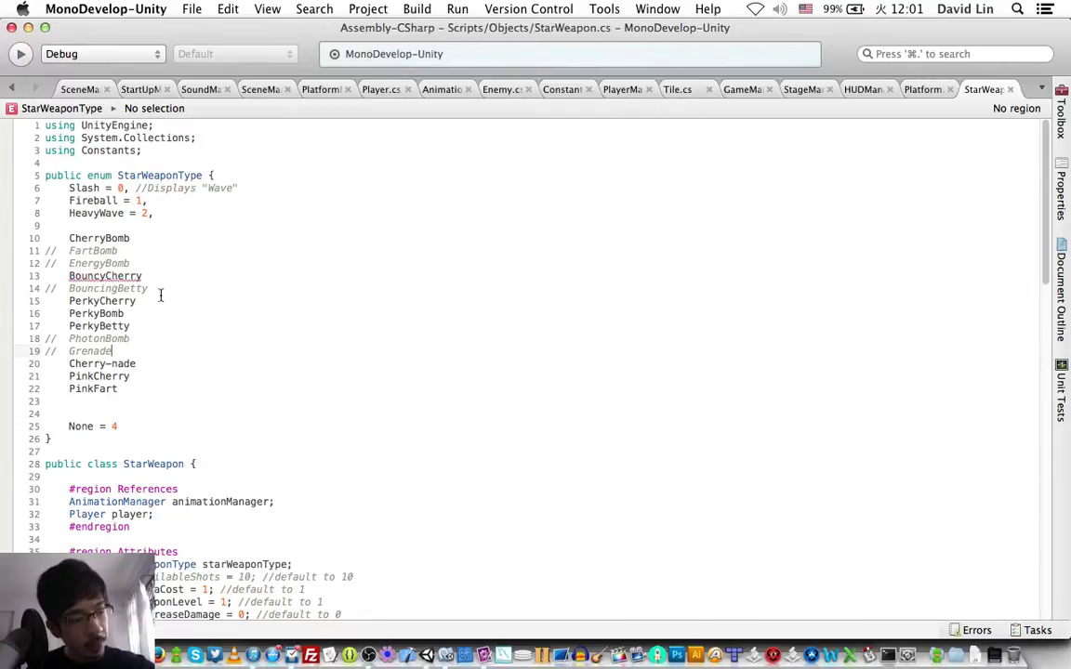
{"action": "left_click", "coordinate": [166, 272]}
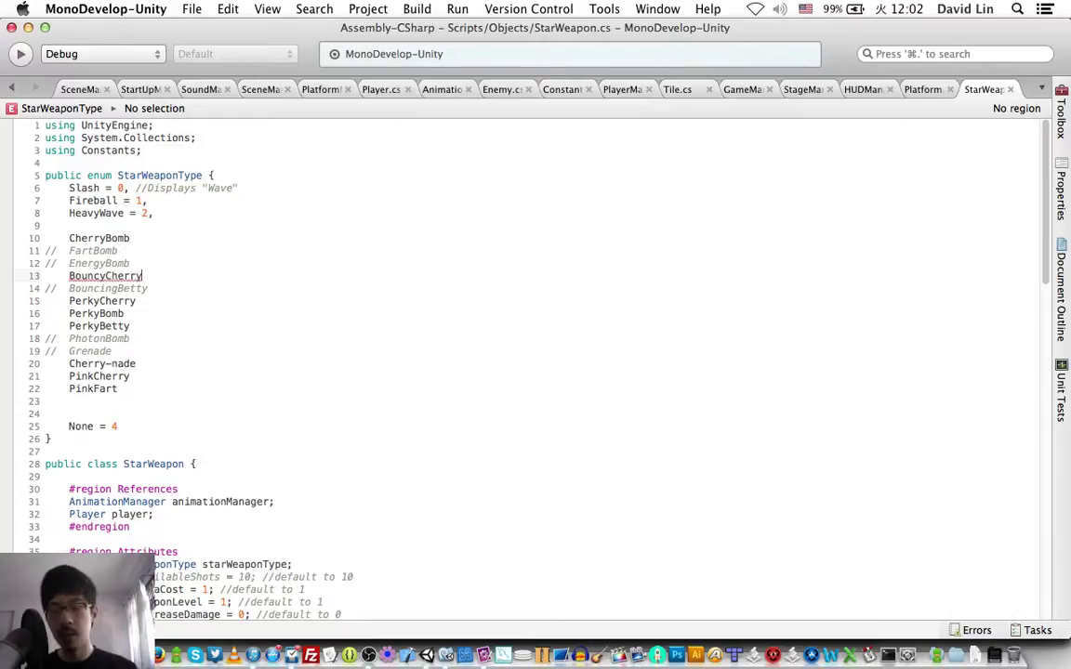
Line-comment the PerkyBetty entry, leaving seven active weapon names, and save StarWeapon.cs
{"action": "key", "text": "Down"}
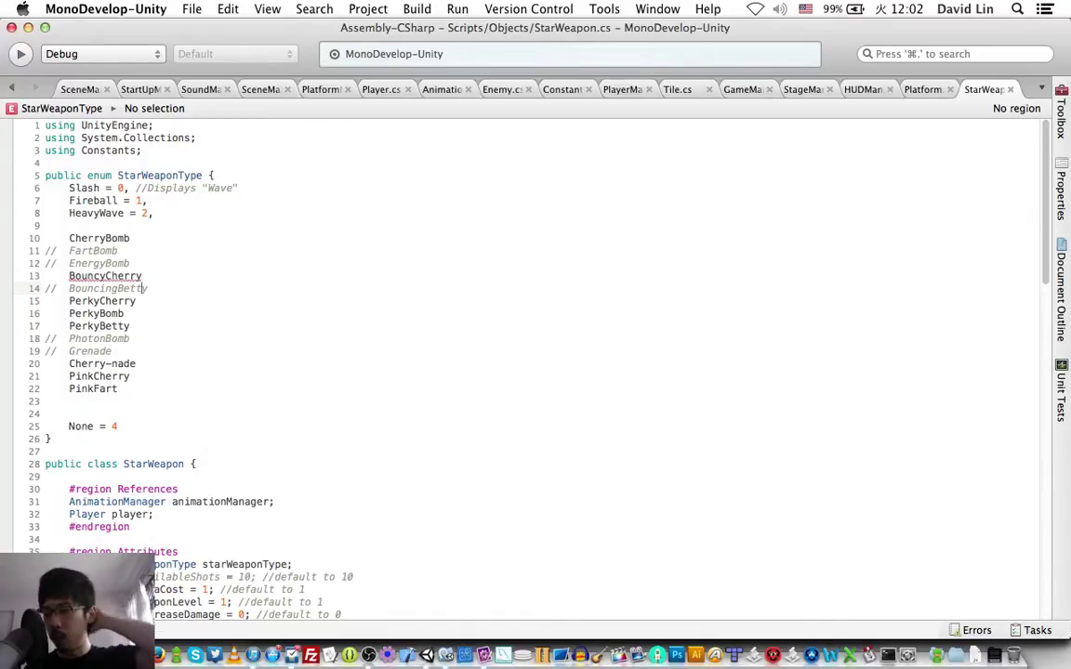
{"action": "key", "text": "Down"}
{"action": "key", "text": "Down"}
{"action": "key", "text": "Down"}
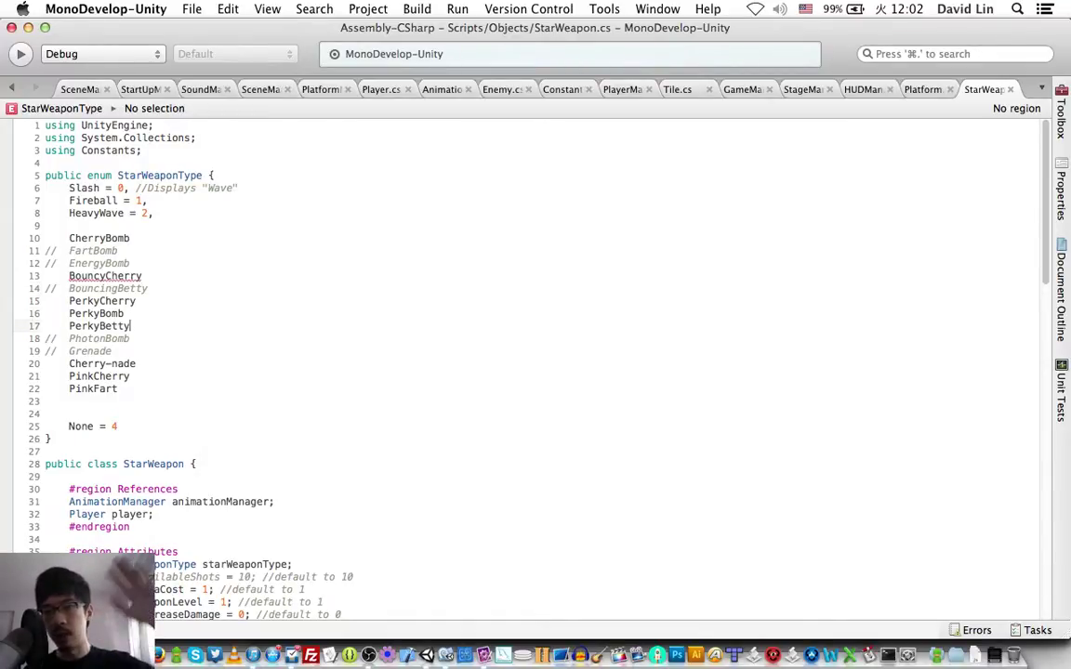
{"action": "key", "text": "super+slash"}
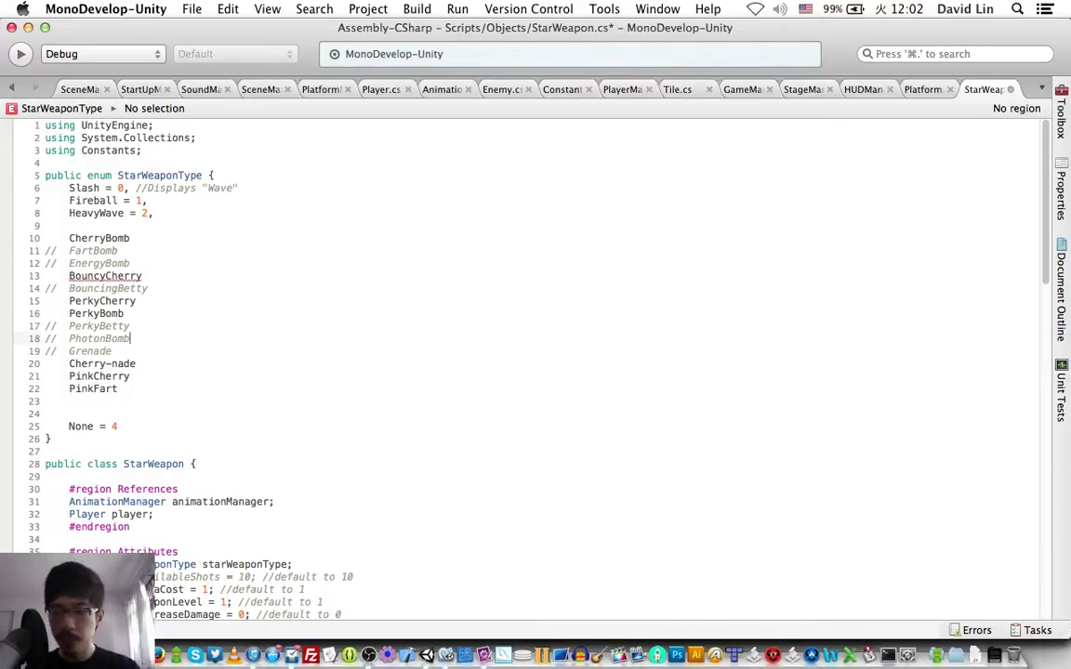
{"action": "key", "text": "Down"}
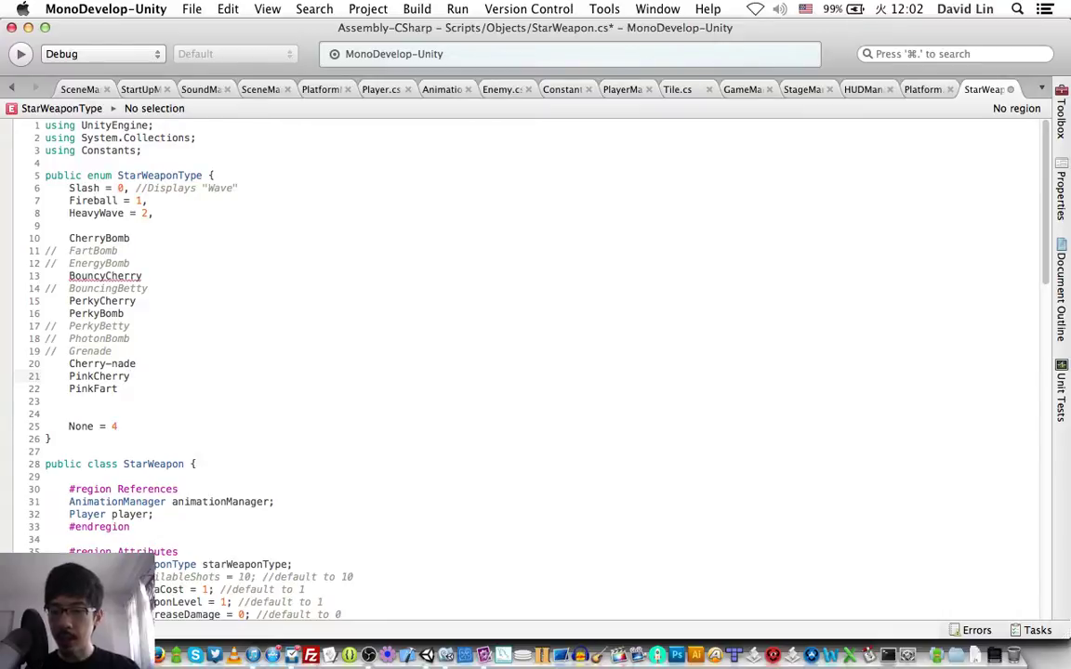
{"action": "key", "text": "Up"}
{"action": "key", "text": "Up"}
{"action": "key", "text": "Up"}
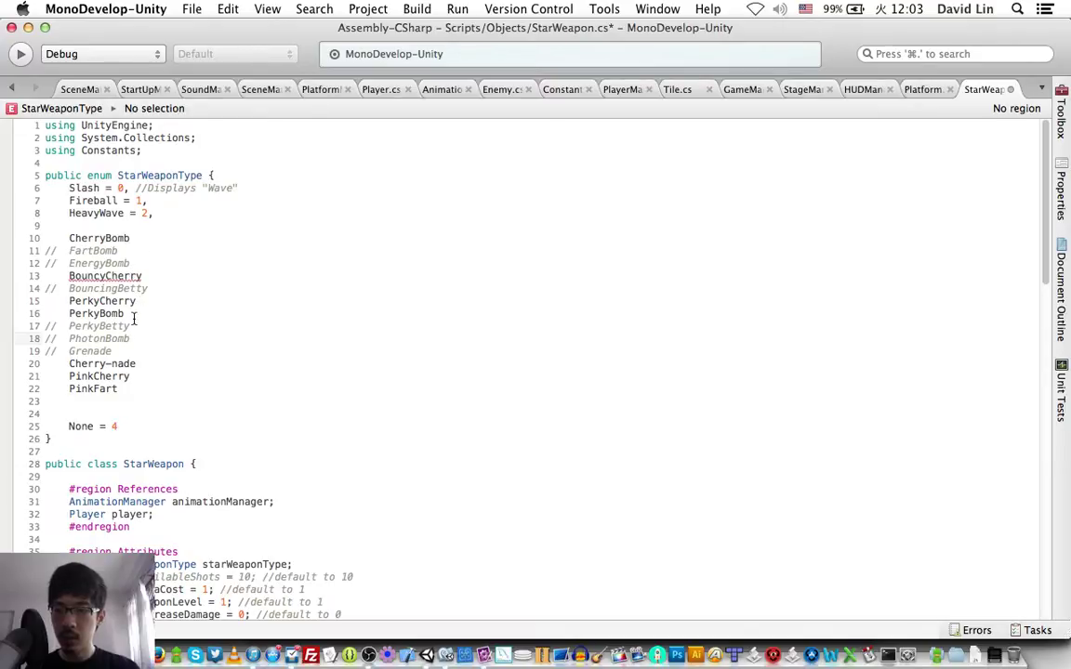
{"action": "key", "text": "super+s"}
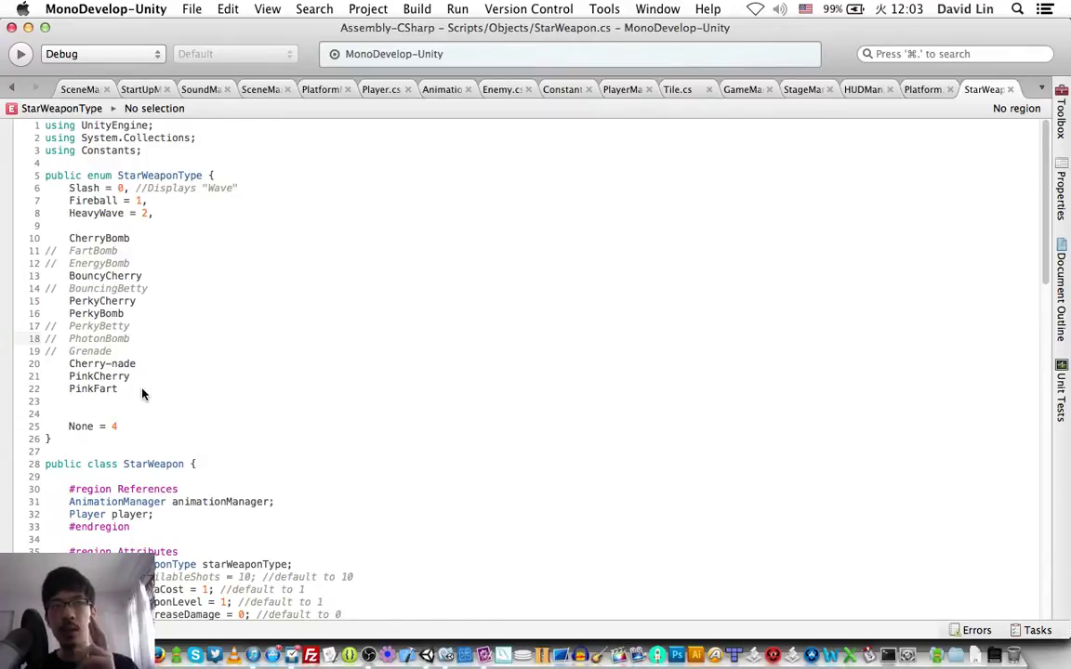
{"action": "key", "text": "Down"}
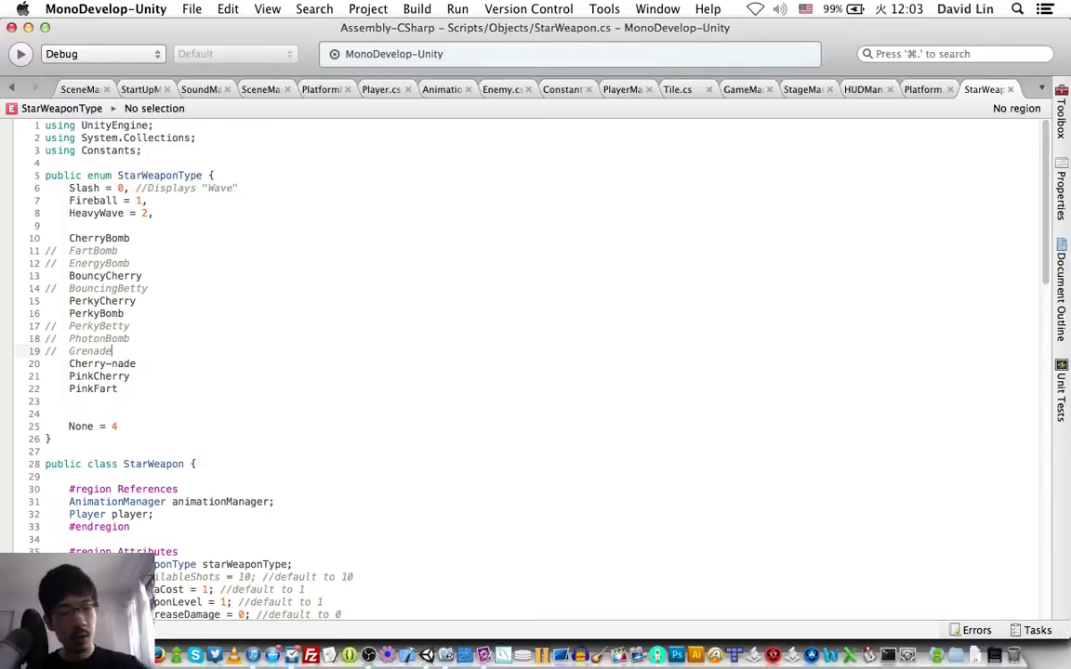
{"action": "key", "text": "Down"}
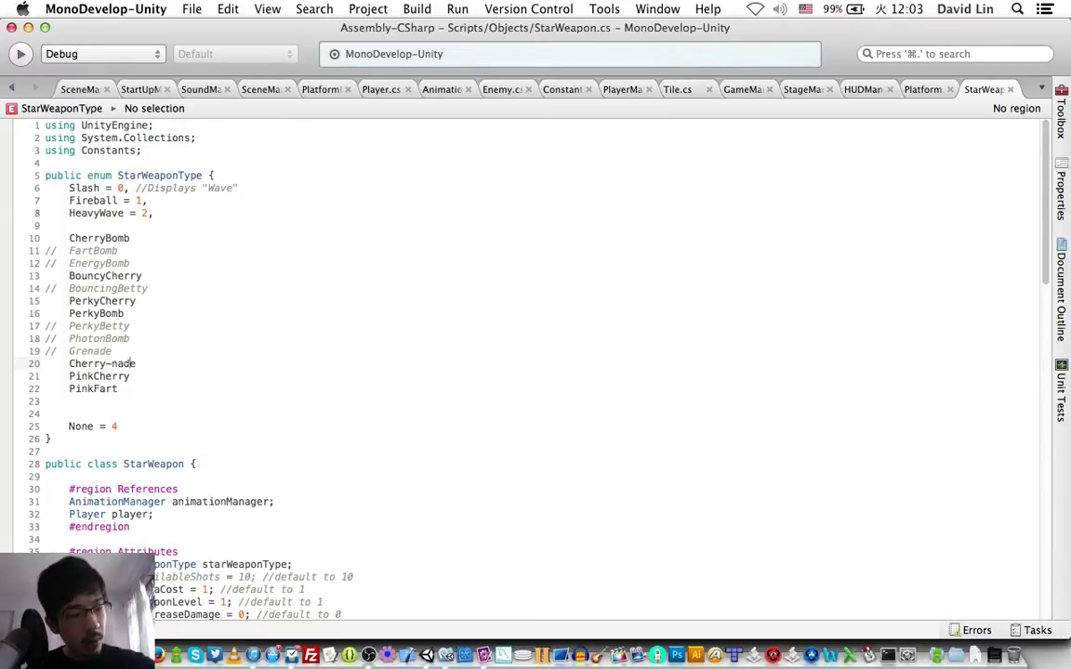
{"action": "key", "text": "Up"}
{"action": "key", "text": "Up"}
{"action": "key", "text": "Up"}
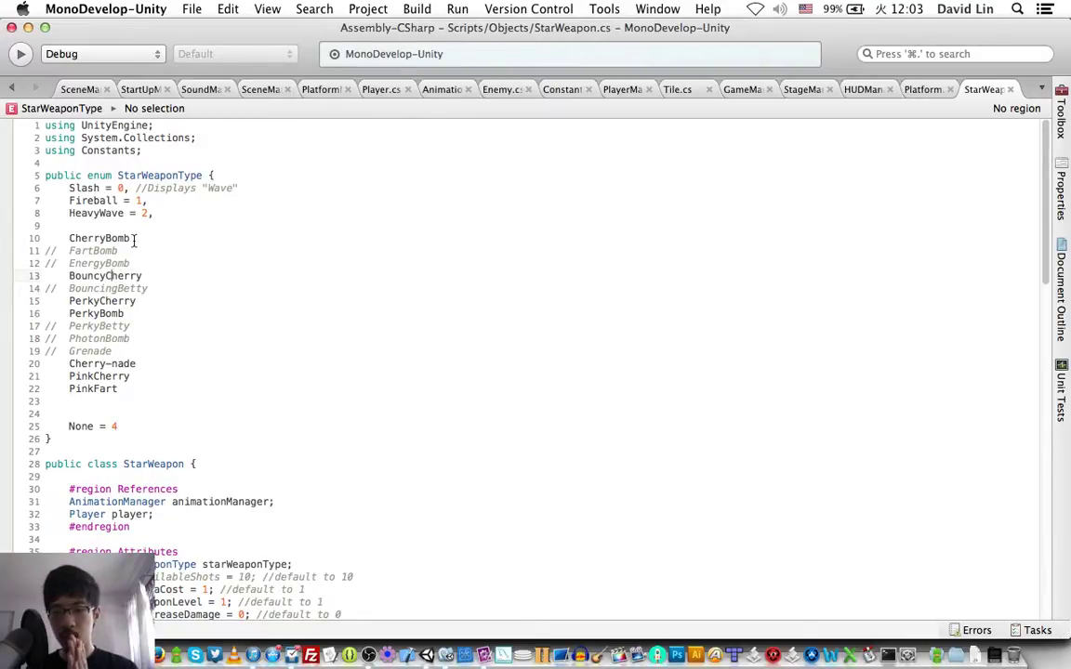
Comment out the CherryBomb enum entry in StarWeapon.cs and launch Photoshop CS5 from the Dock
{"action": "left_click", "coordinate": [124, 250]}
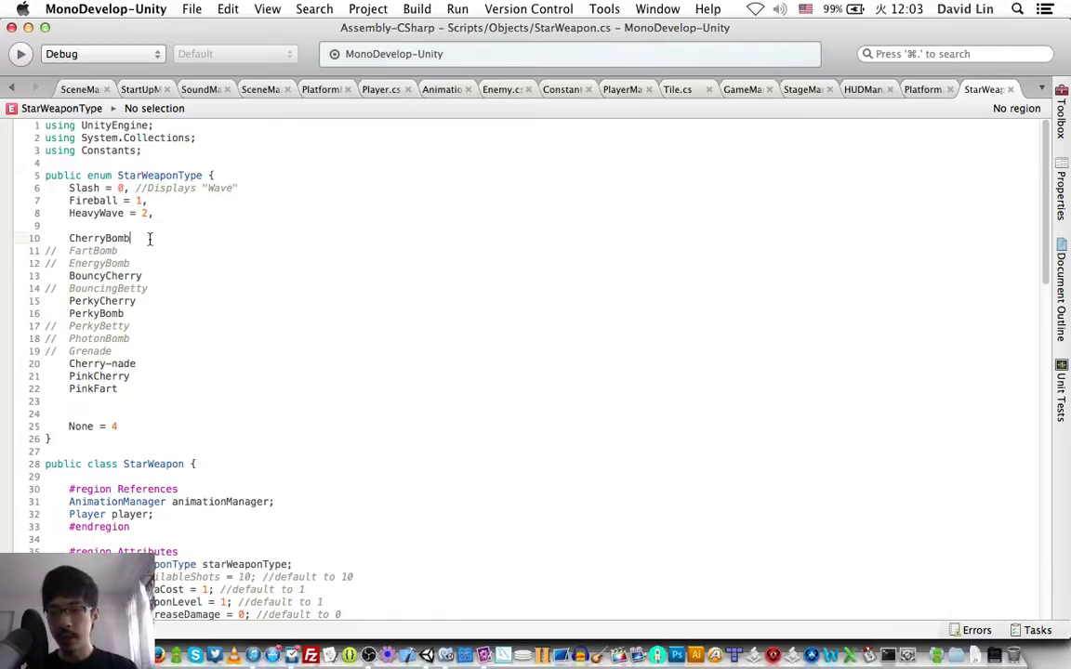
{"action": "key", "text": "Down"}
{"action": "key", "text": "Down"}
{"action": "key", "text": "Down"}
{"action": "key", "text": "Down"}
{"action": "key", "text": "Down"}
{"action": "key", "text": "Down"}
{"action": "key", "text": "Down"}
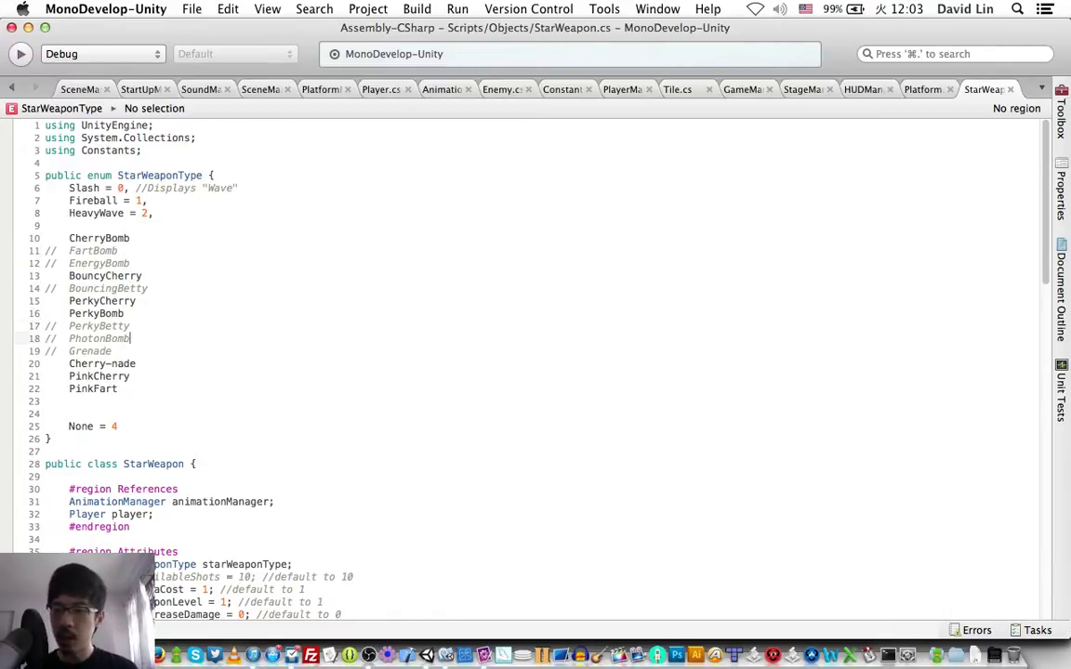
{"action": "key", "text": "Down"}
{"action": "key", "text": "Down"}
{"action": "key", "text": "Down"}
{"action": "key", "text": "Down"}
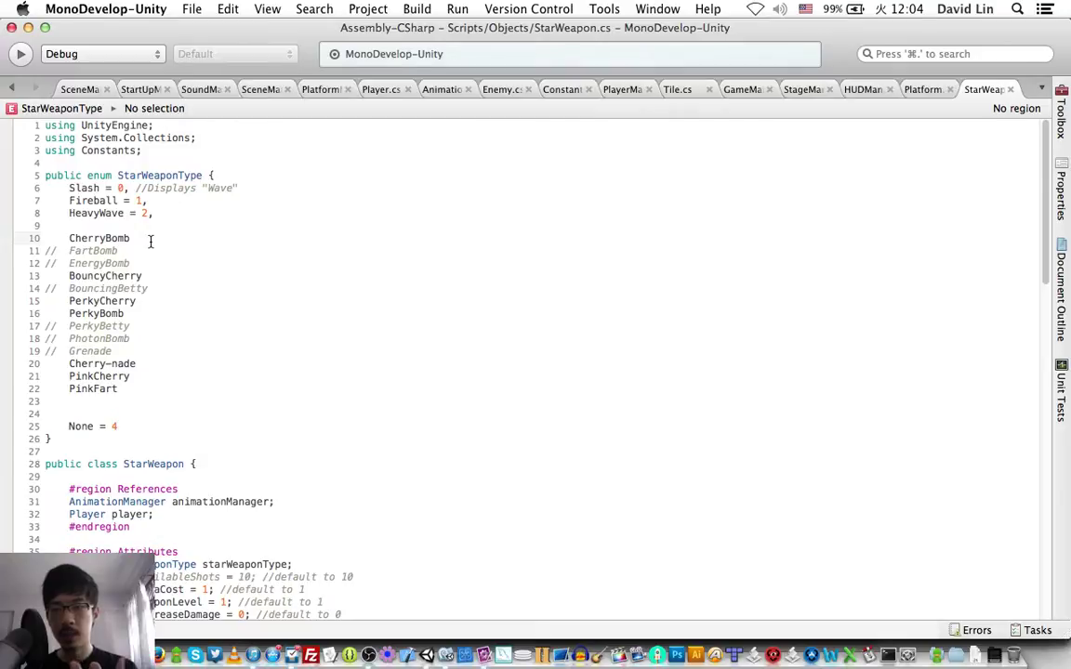
{"action": "key", "text": "super+slash"}
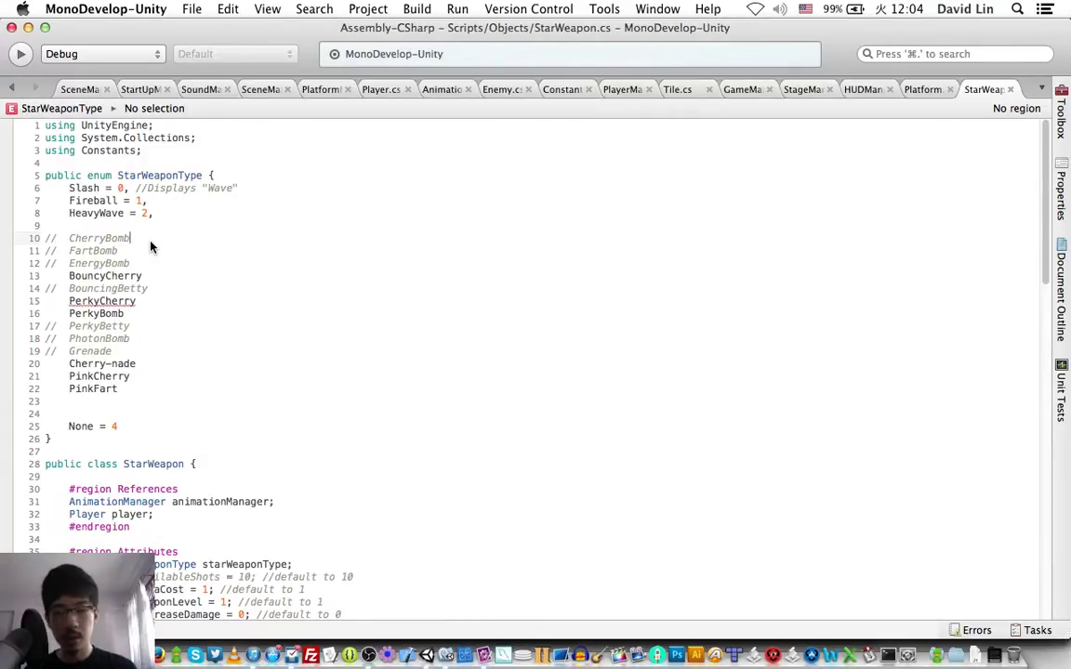
{"action": "left_click", "coordinate": [175, 285]}
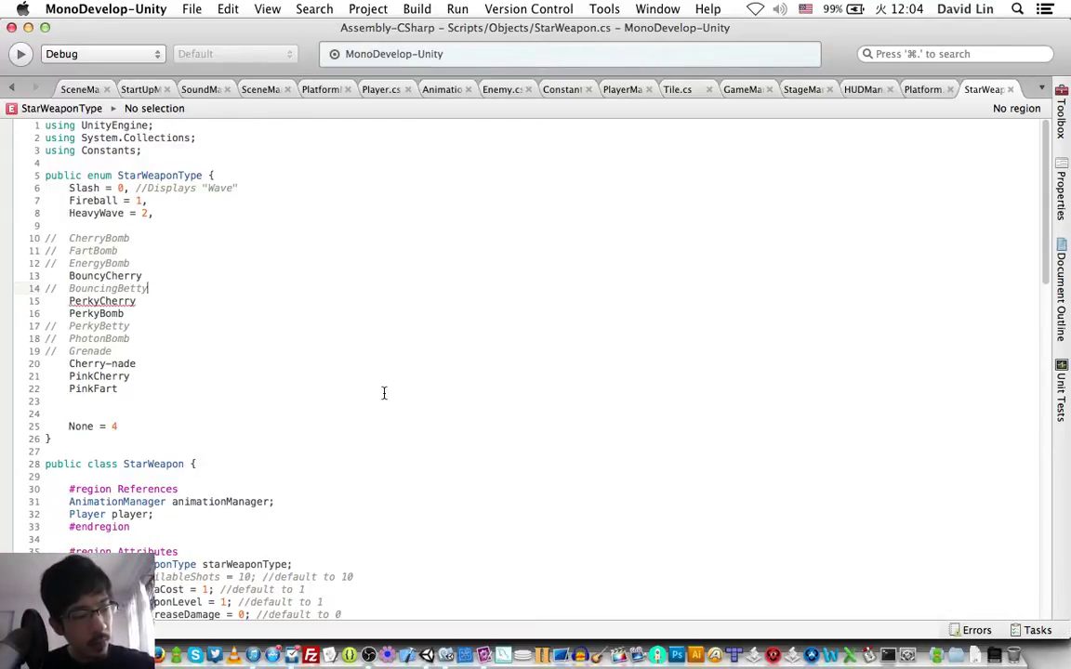
{"action": "left_click", "coordinate": [678, 653]}
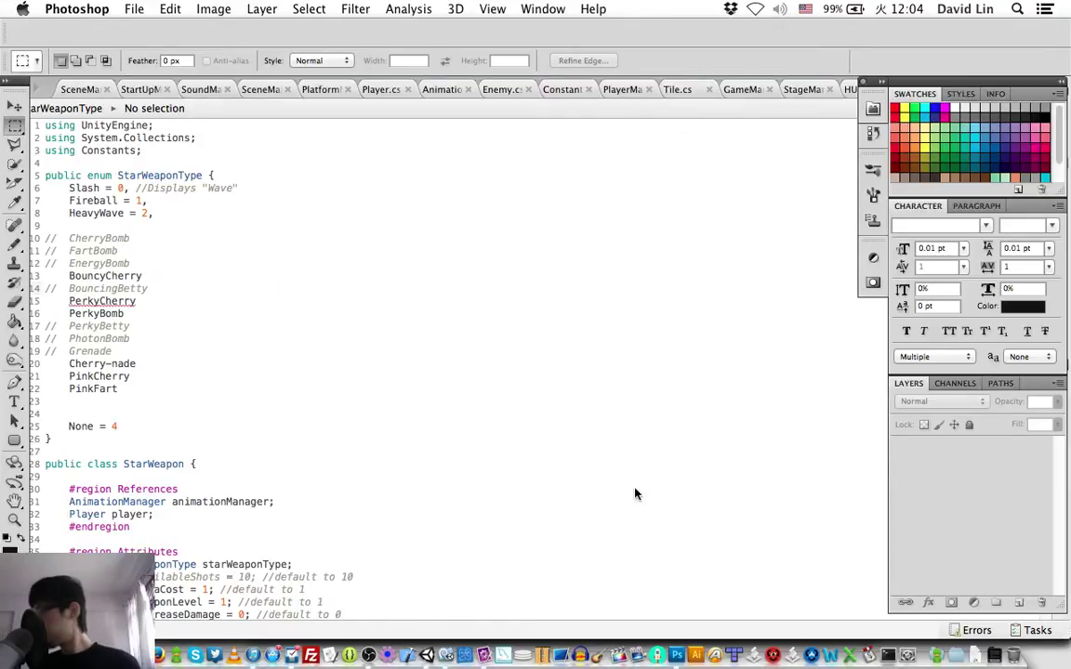
Open stageCanvas.psd from the Design/Layout/Main Scene folder
{"action": "left_click", "coordinate": [135, 10]}
{"action": "mouse_move", "coordinate": [170, 109]}
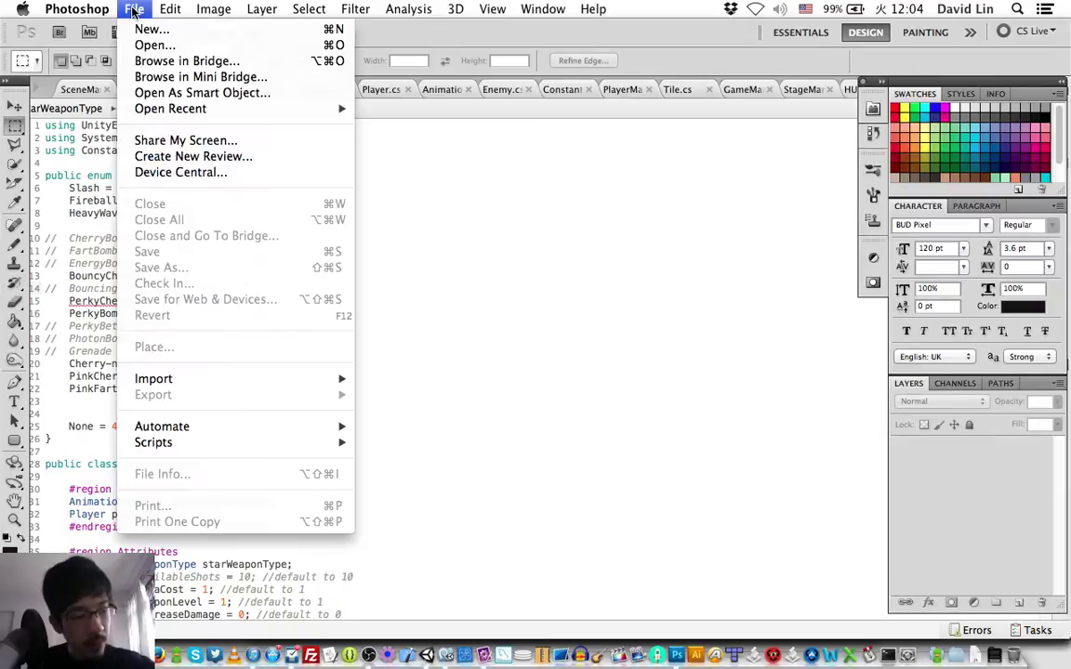
{"action": "left_click", "coordinate": [195, 48]}
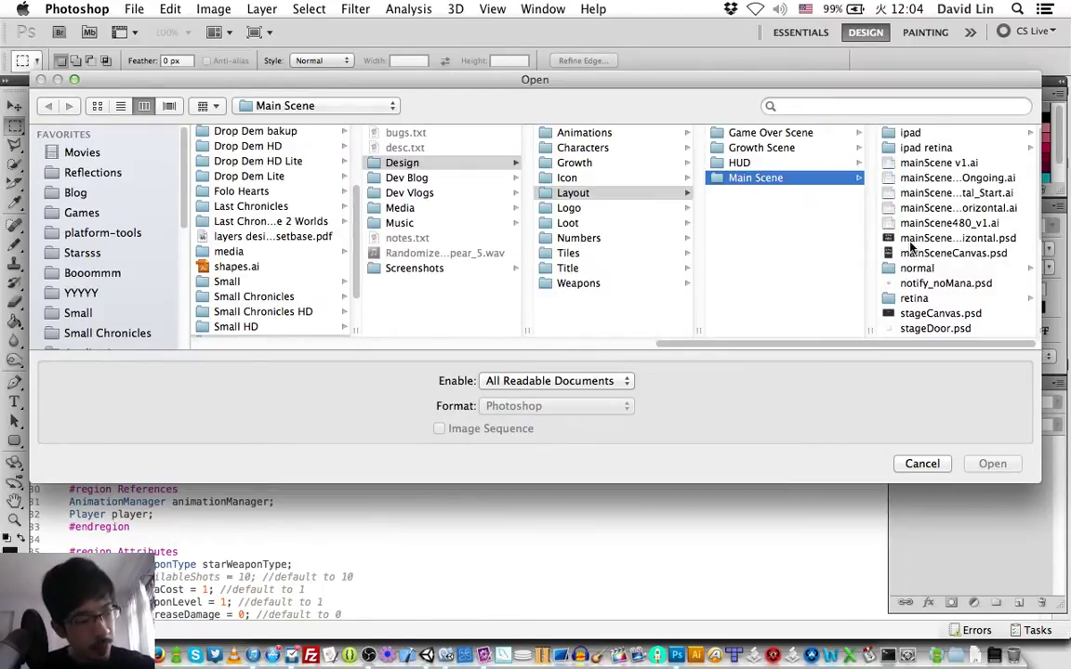
{"action": "scroll", "coordinate": [911, 246], "scroll_direction": "down", "scroll_amount": 1}
{"action": "left_click", "coordinate": [922, 299]}
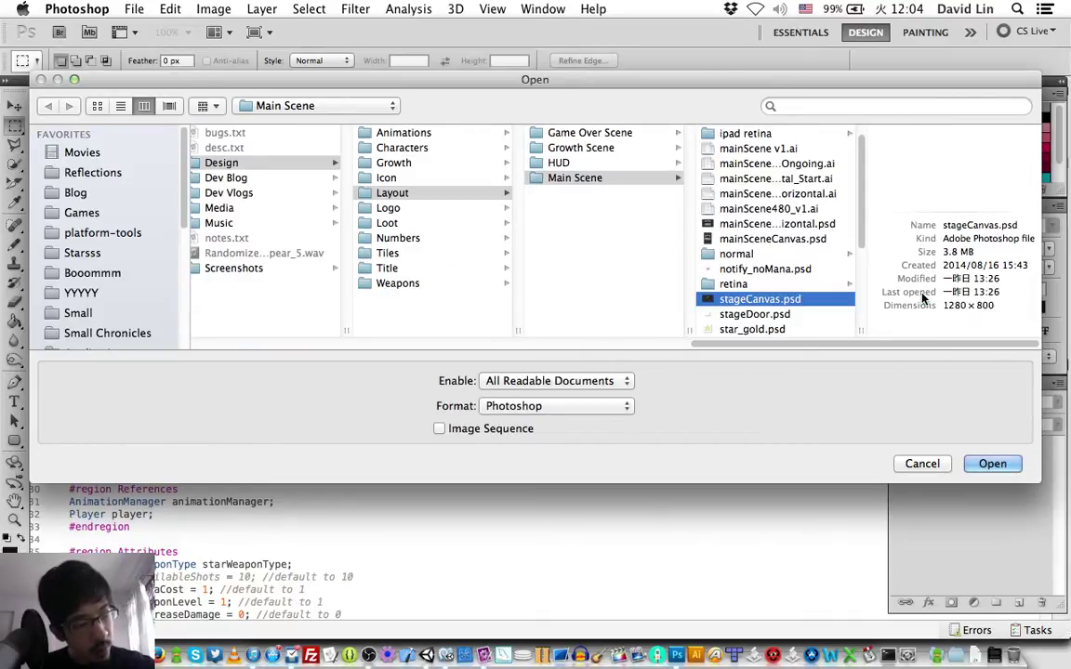
{"action": "key", "text": "Return"}
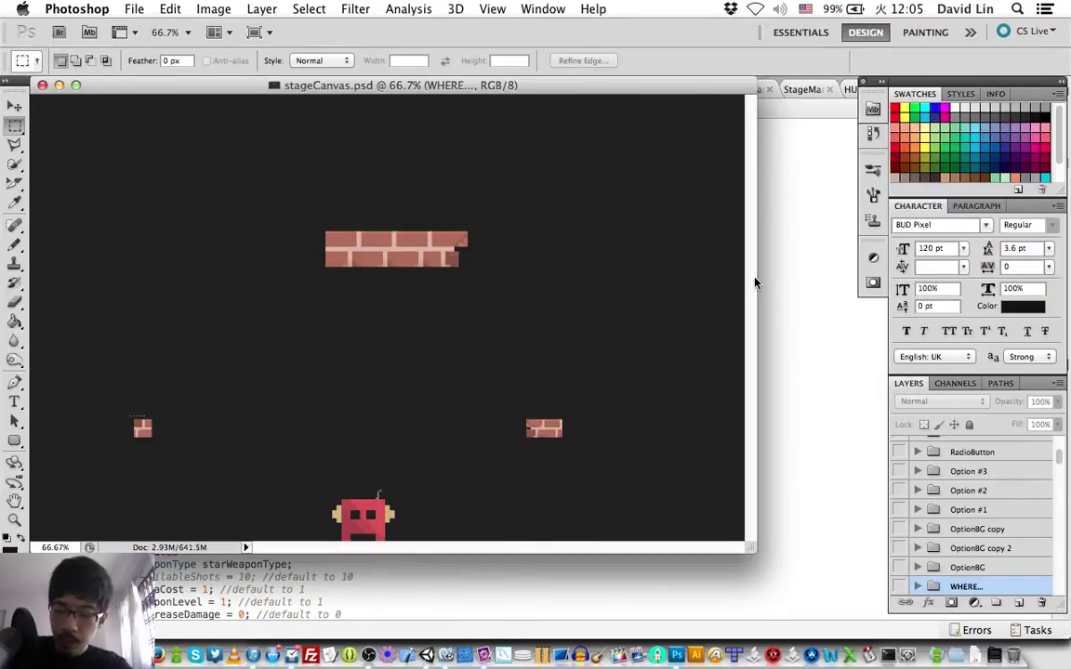
Cycle through running apps, glance at StarWeapon.cs in MonoDevelop, then return to Photoshop
{"action": "key", "text": "super+Tab"}
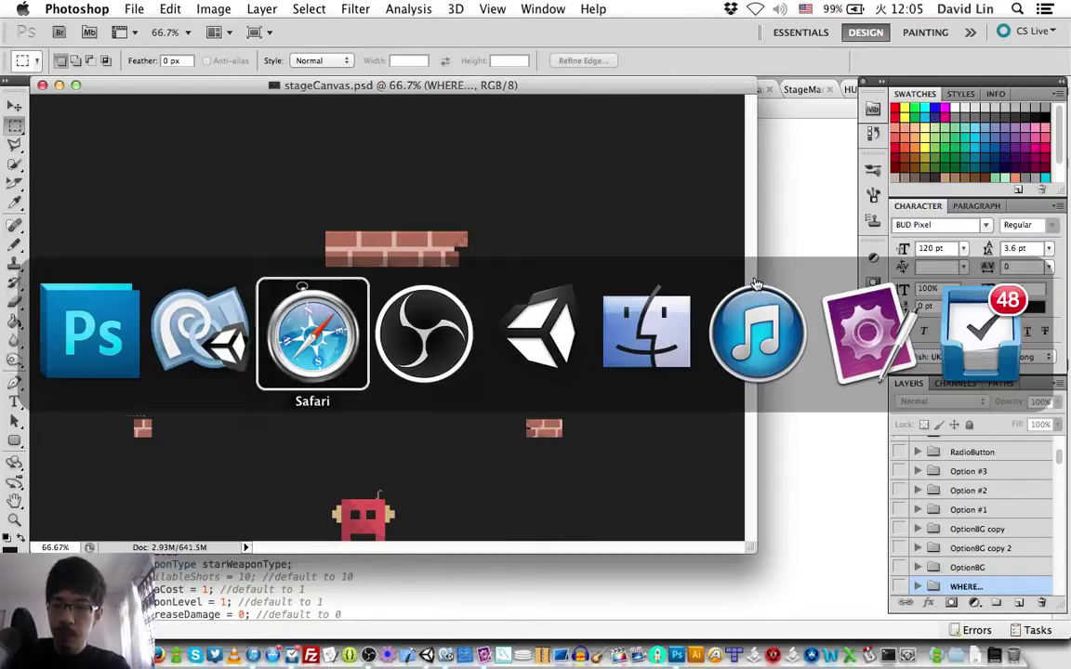
{"action": "key", "text": "super+Tab"}
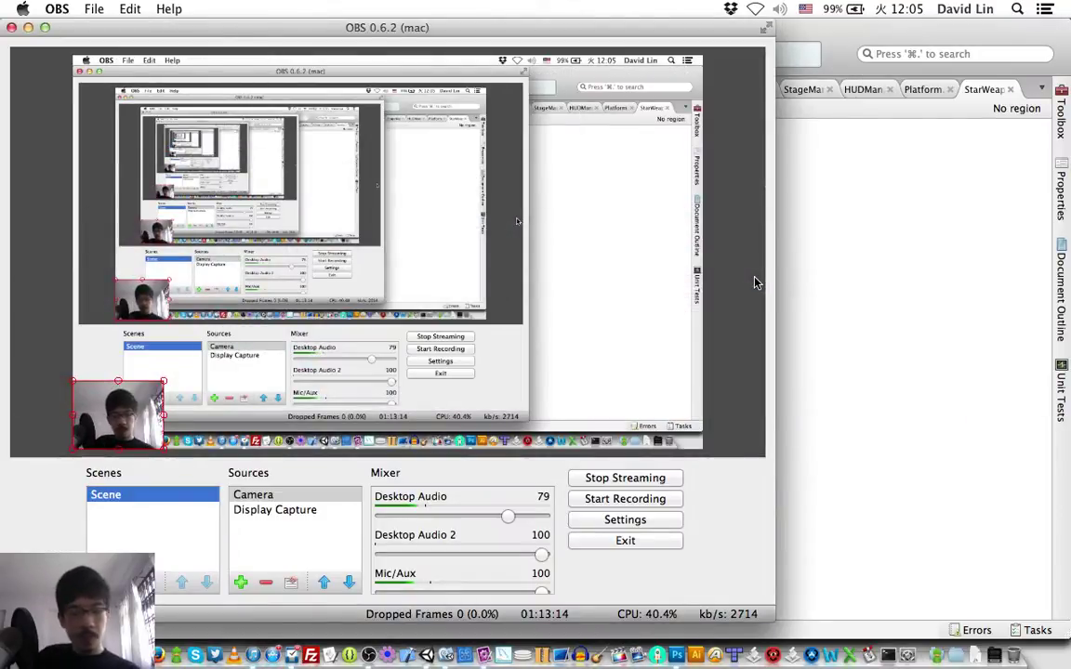
{"action": "key", "text": "super+Tab"}
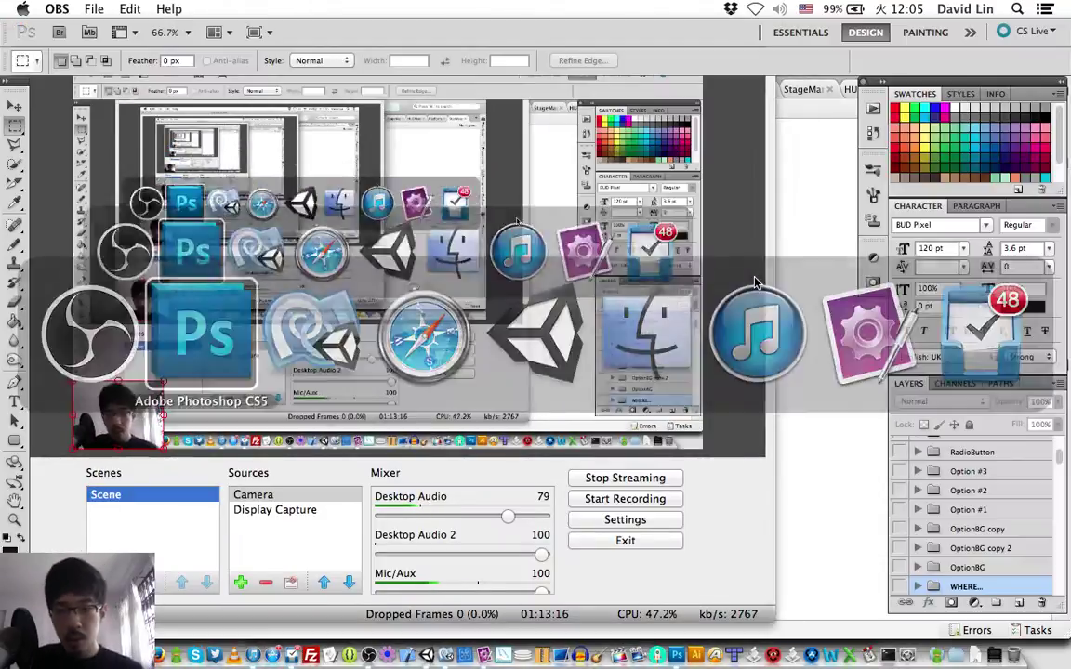
{"action": "left_click", "coordinate": [796, 307]}
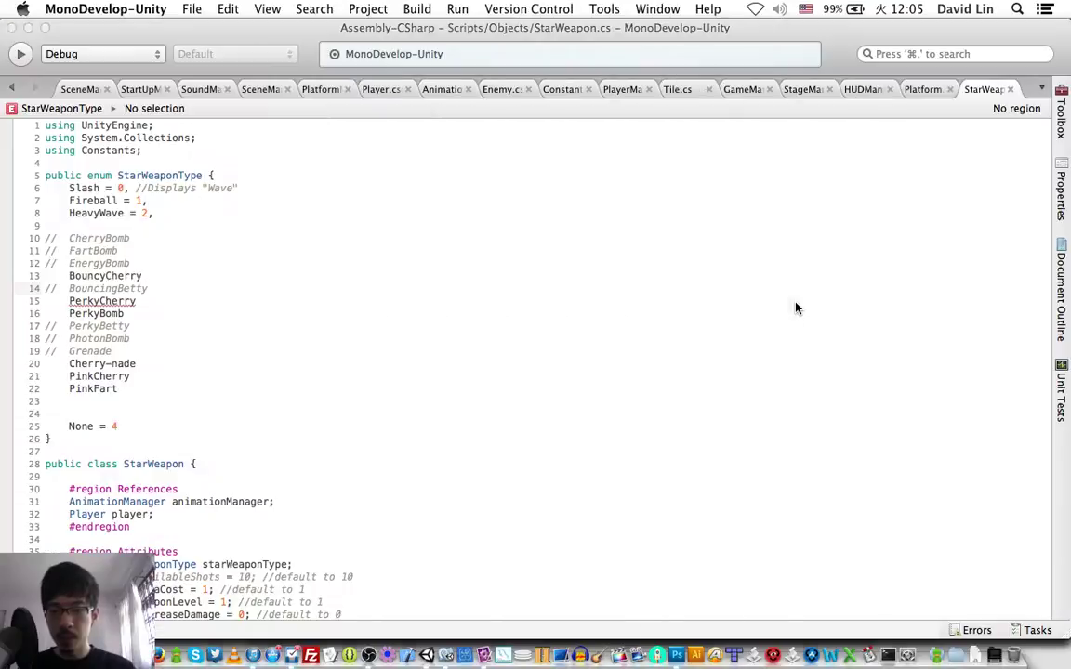
{"action": "key", "text": "super+Tab"}
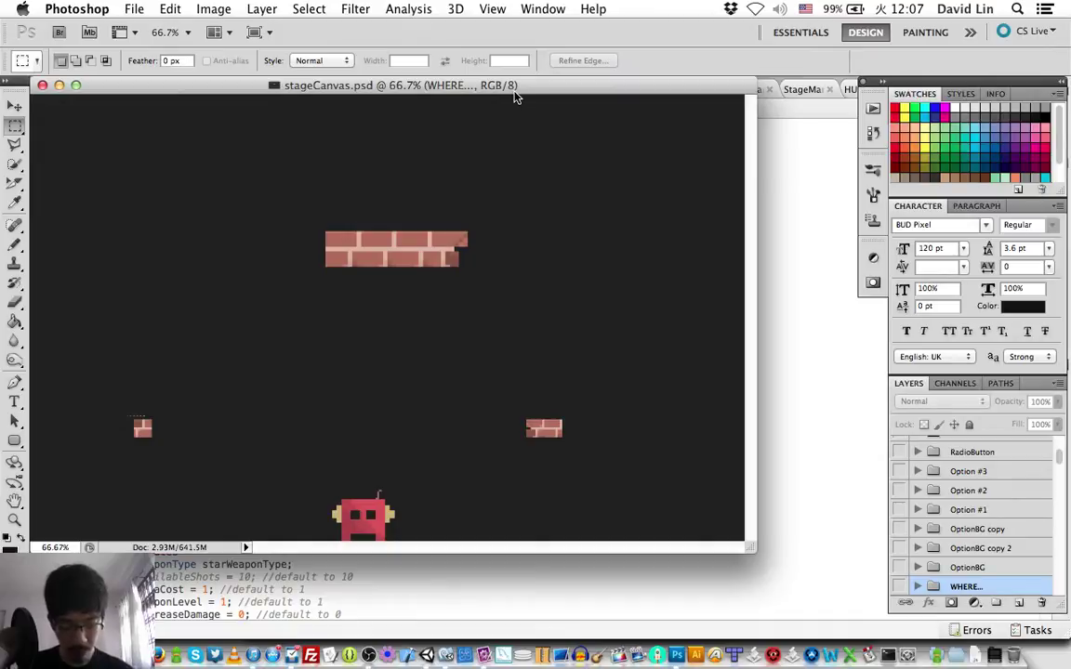
Select the Move tool and pull the second stageCanvas tab out into its own floating window
{"action": "key", "text": "v"}
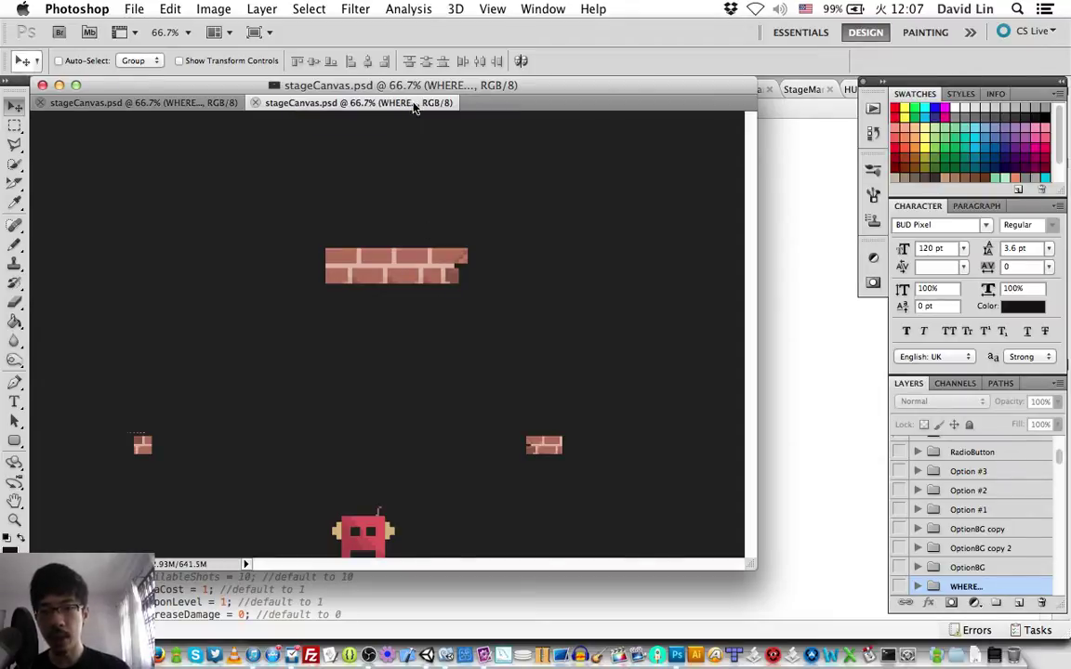
{"action": "left_click_drag", "start_coordinate": [416, 105], "coordinate": [411, 83]}
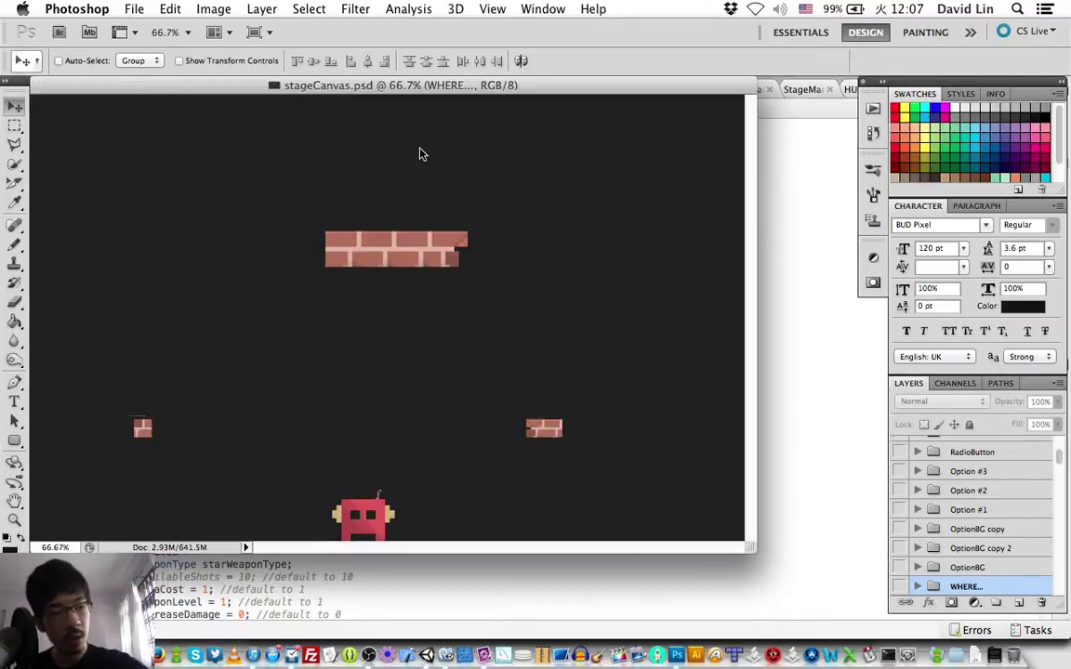
{"action": "left_click_drag", "start_coordinate": [419, 154], "coordinate": [577, 210]}
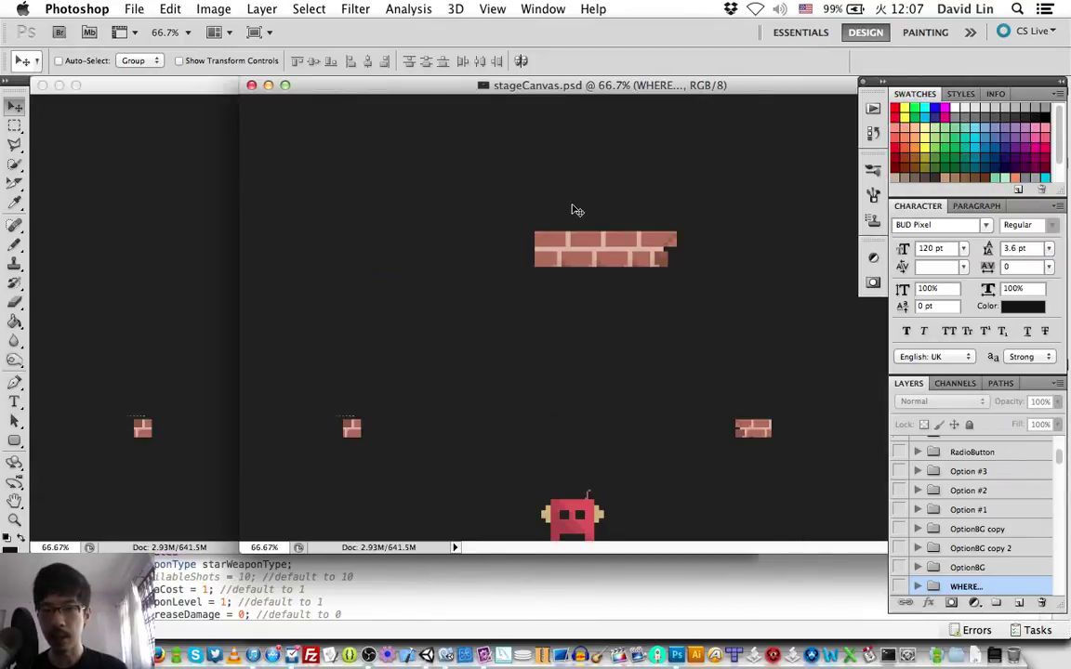
Set one window to 100% and move it aside, then zoom the 66.7% view further in
{"action": "key", "text": "super+1"}
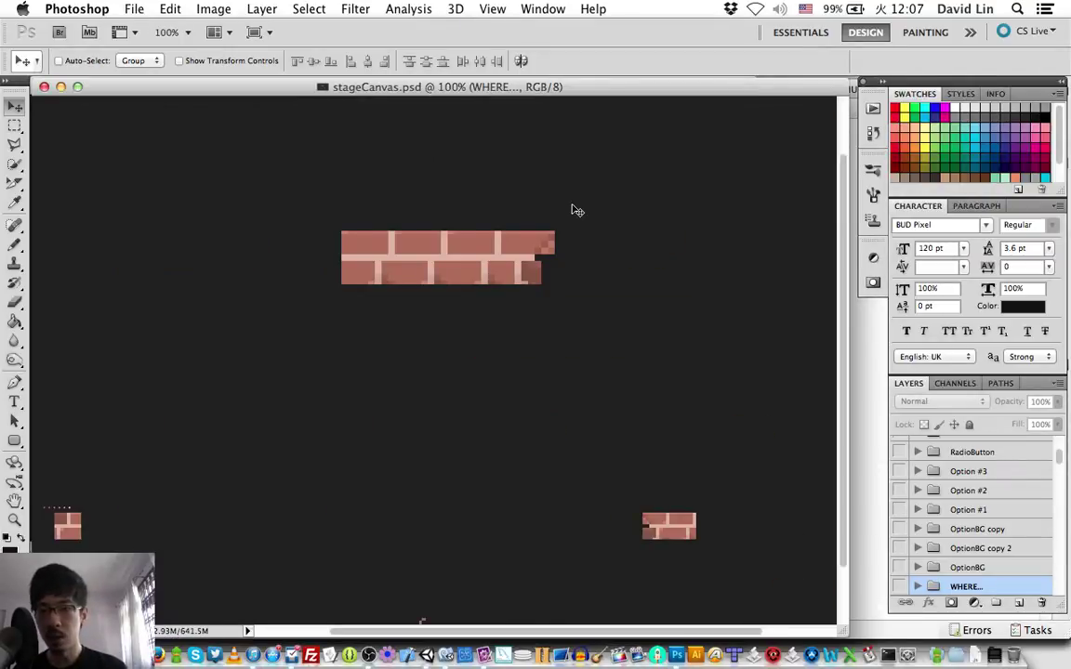
{"action": "left_click", "coordinate": [498, 88]}
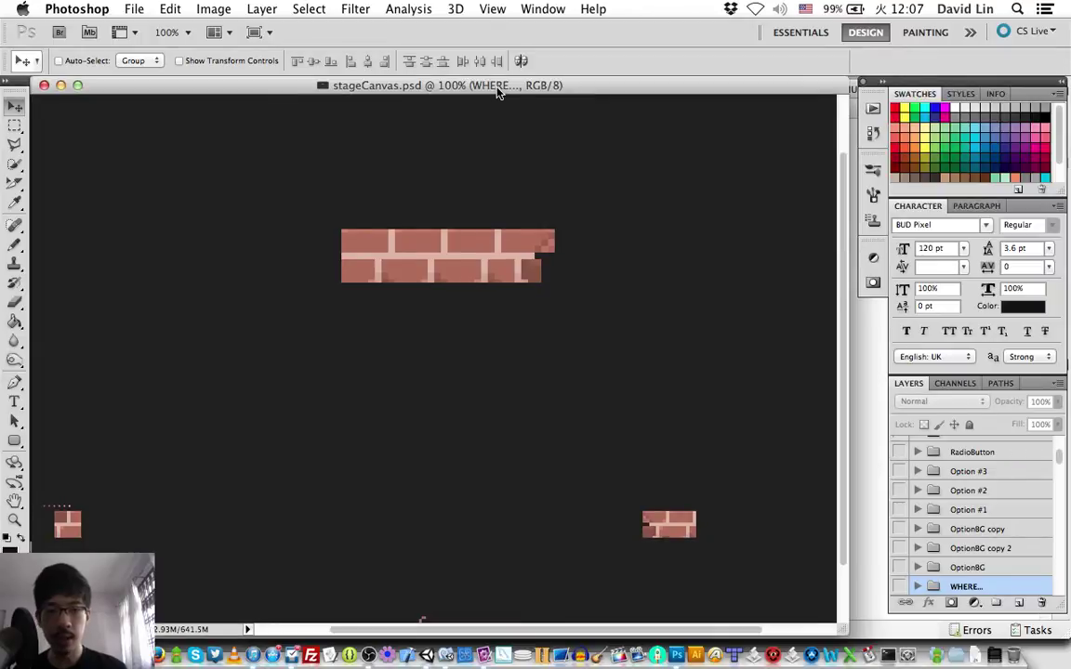
{"action": "left_click_drag", "start_coordinate": [498, 90], "coordinate": [661, 93]}
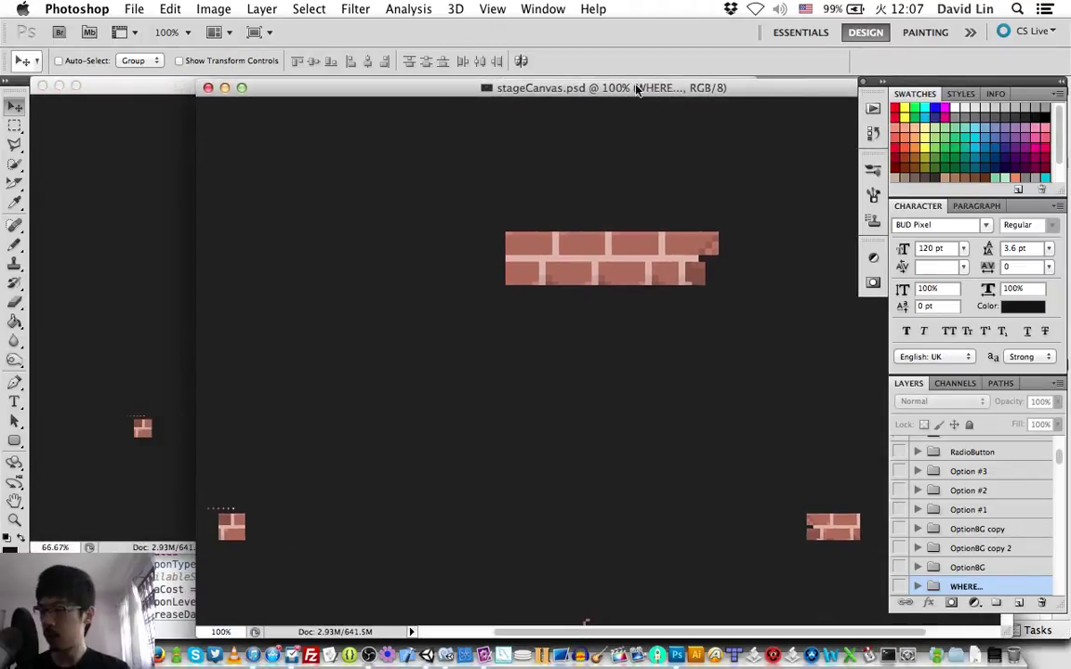
{"action": "left_click", "coordinate": [170, 93]}
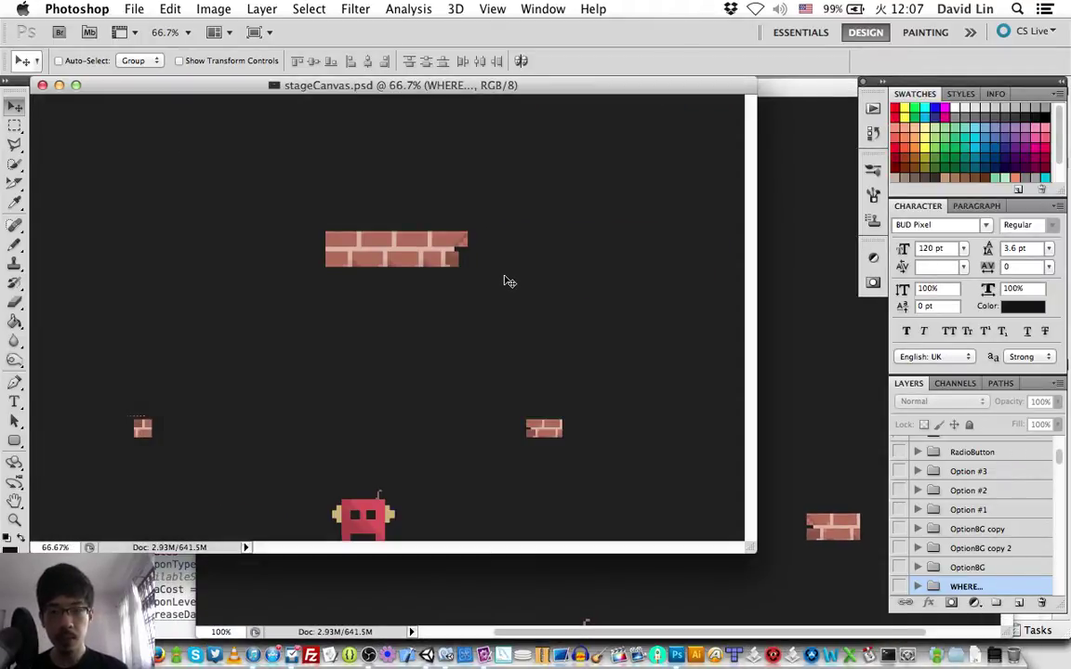
{"action": "key", "text": "super+plus"}
{"action": "key", "text": "super+plus"}
{"action": "key", "text": "super+apostrophe"}
Zoom the second stageCanvas window in to 1200% so the pixel grid shows
{"action": "key", "text": "super+plus"}
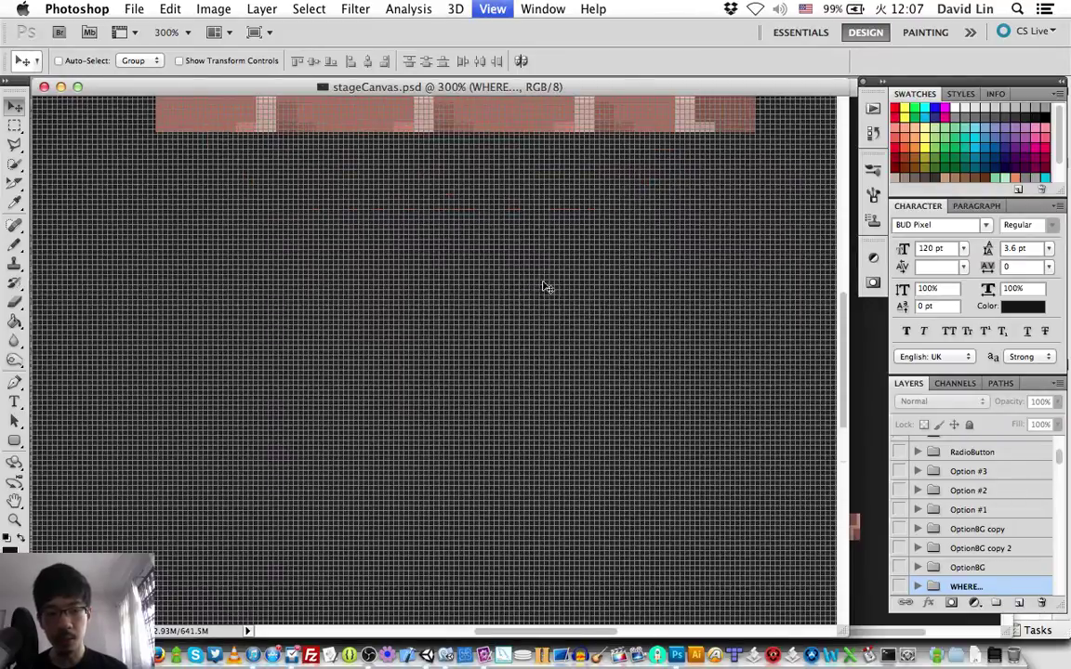
{"action": "key", "text": "super+plus"}
{"action": "scroll", "coordinate": [558, 306], "scroll_direction": "right", "scroll_amount": 3}
{"action": "scroll", "coordinate": [560, 304], "scroll_direction": "right", "scroll_amount": 2}
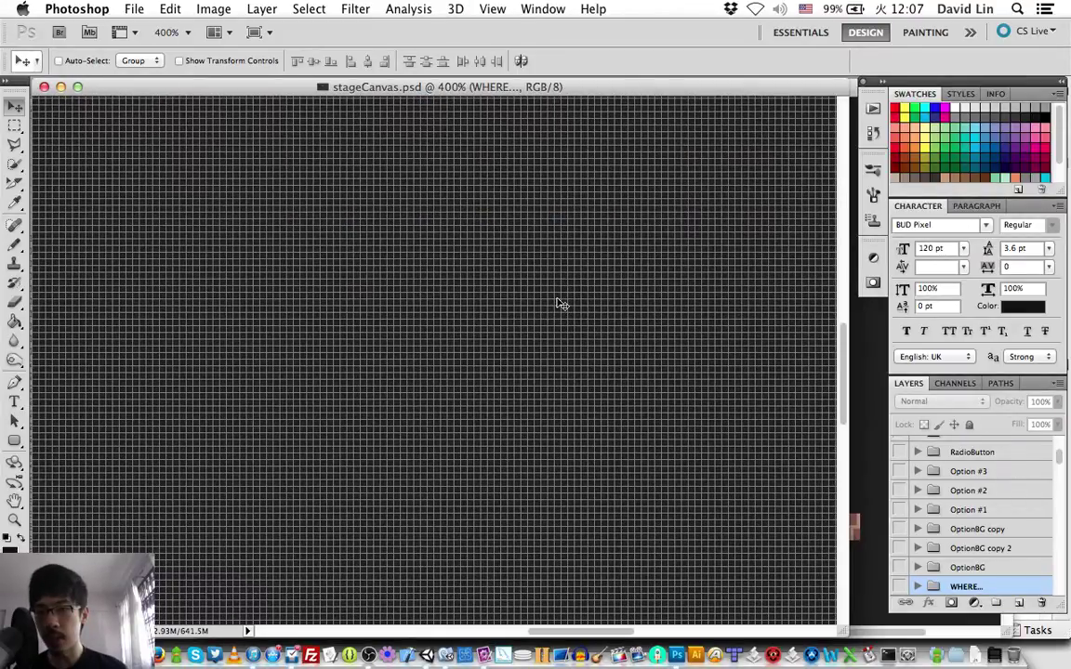
{"action": "scroll", "coordinate": [560, 304], "scroll_direction": "left", "scroll_amount": 3}
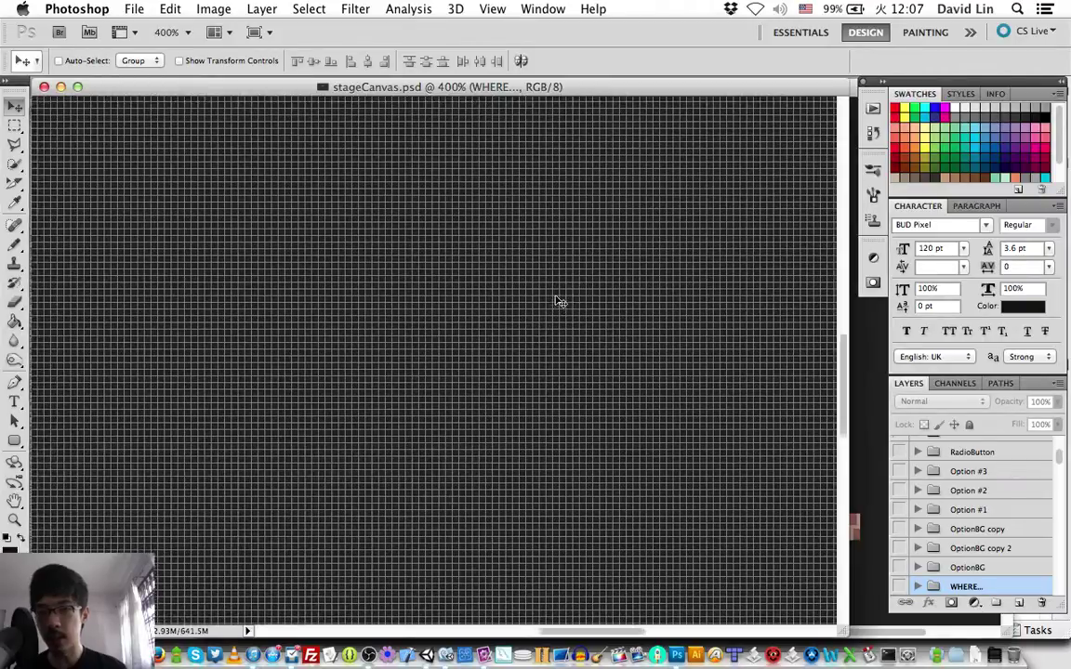
{"action": "scroll", "coordinate": [558, 303], "scroll_direction": "left", "scroll_amount": 3}
{"action": "key", "text": "super+plus"}
{"action": "key", "text": "super+plus"}
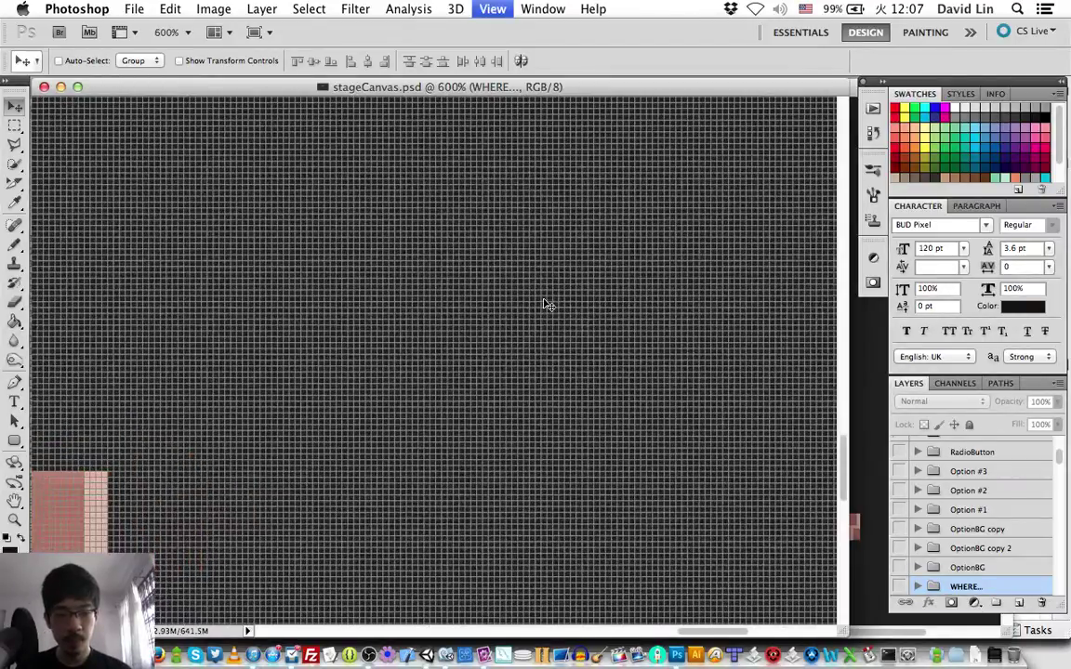
{"action": "key", "text": "super+plus"}
{"action": "key", "text": "super+plus"}
{"action": "key", "text": "super+plus"}
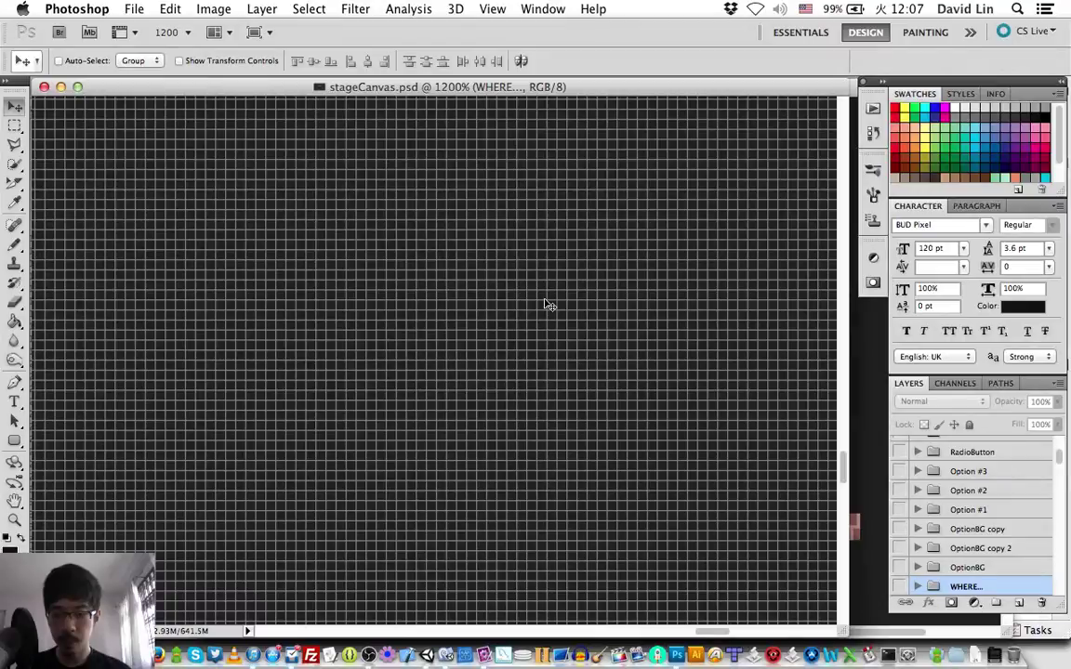
Pan to the brick platform's edge and shift the close-up window left
{"action": "scroll", "coordinate": [548, 305], "scroll_direction": "down", "scroll_amount": 3}
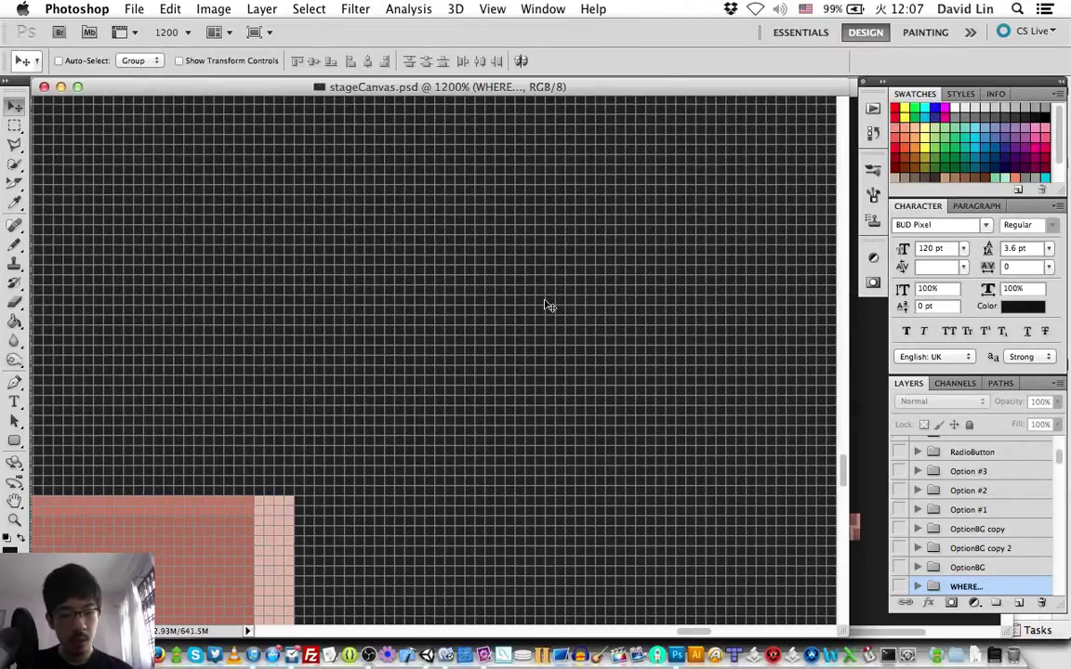
{"action": "scroll", "coordinate": [548, 305], "scroll_direction": "left", "scroll_amount": 3}
{"action": "scroll", "coordinate": [548, 305], "scroll_direction": "left", "scroll_amount": 1}
{"action": "scroll", "coordinate": [549, 305], "scroll_direction": "left", "scroll_amount": 2}
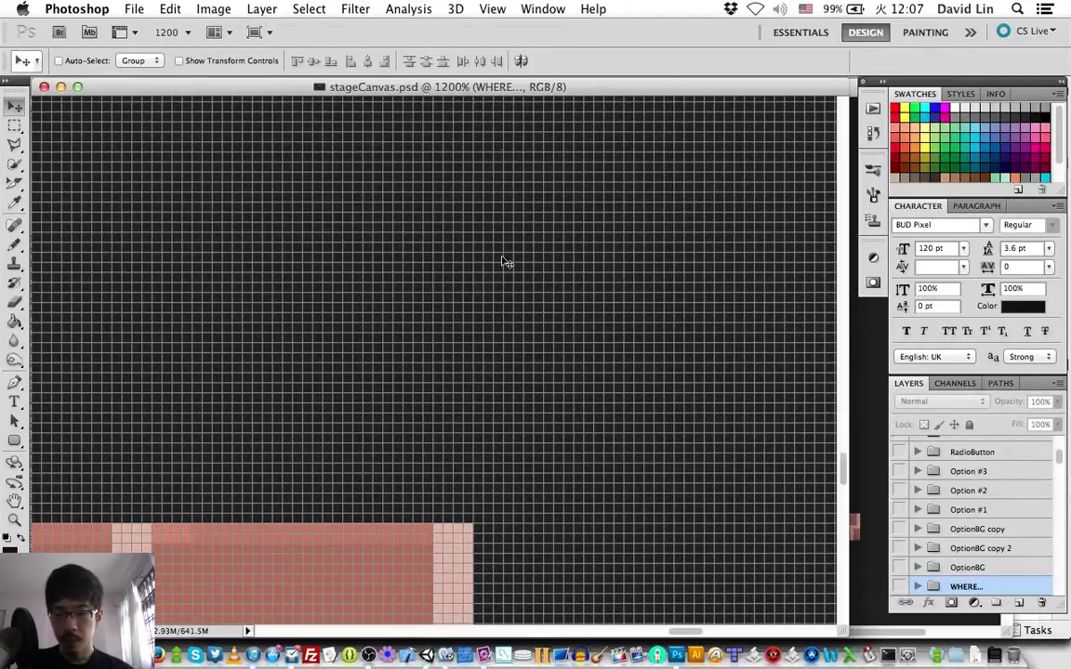
{"action": "scroll", "coordinate": [501, 263], "scroll_direction": "left", "scroll_amount": 1}
{"action": "scroll", "coordinate": [497, 265], "scroll_direction": "down", "scroll_amount": 1}
{"action": "scroll", "coordinate": [497, 265], "scroll_direction": "left", "scroll_amount": 5}
{"action": "scroll", "coordinate": [497, 264], "scroll_direction": "left", "scroll_amount": 2}
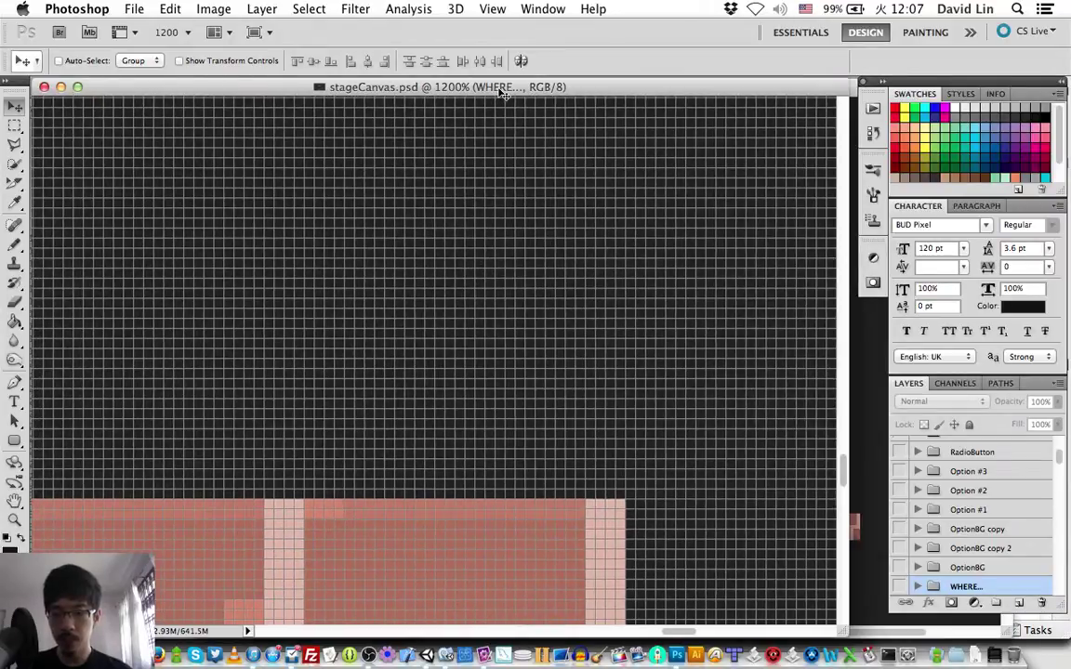
{"action": "scroll", "coordinate": [498, 265], "scroll_direction": "left", "scroll_amount": 2}
{"action": "left_click_drag", "start_coordinate": [495, 93], "coordinate": [436, 91]}
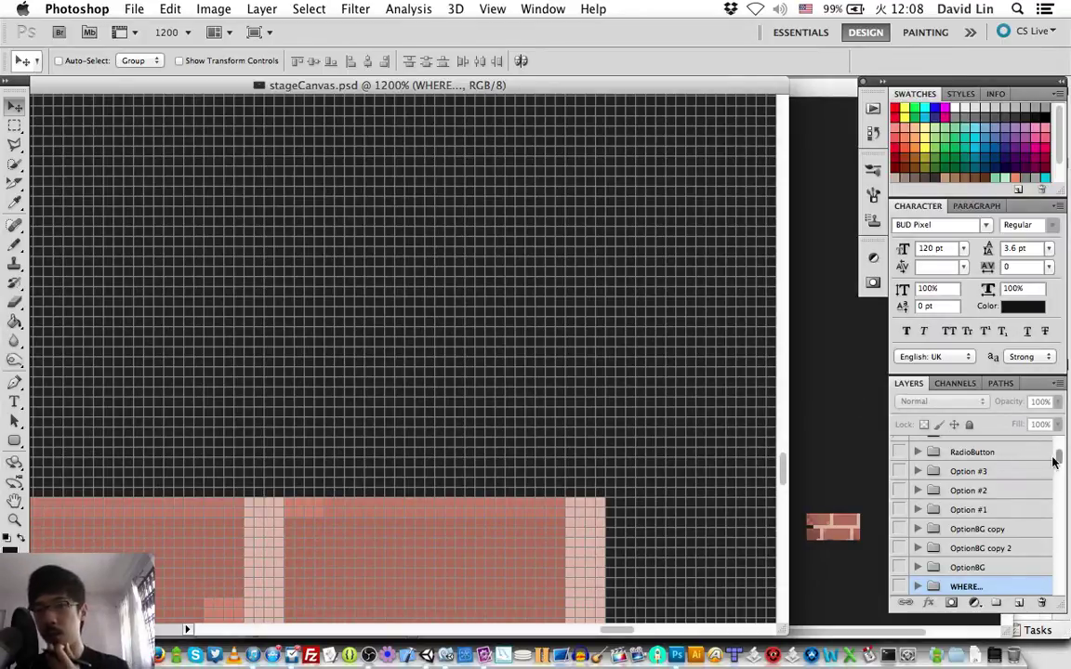
Bring the 100% view forward and briefly preview the Tileset #1 - LR Type 1 and Top Type 2 layers
{"action": "mouse_move", "coordinate": [1059, 455]}
{"action": "left_mouse_down"}
{"action": "mouse_move", "coordinate": [1059, 491]}
{"action": "mouse_move", "coordinate": [1058, 480]}
{"action": "left_mouse_up"}
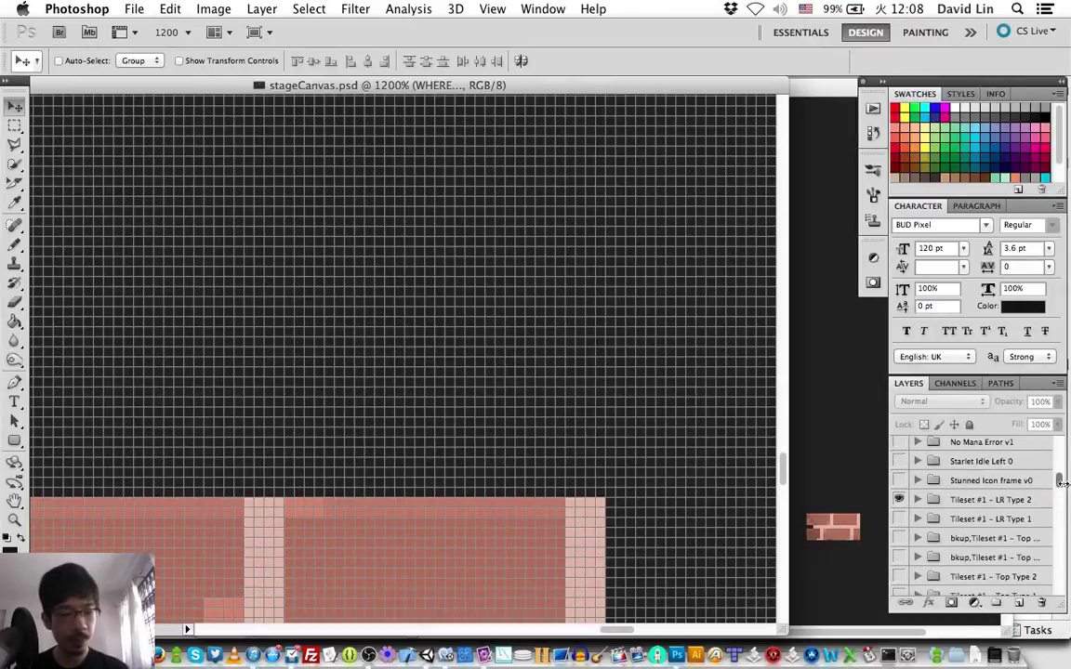
{"action": "left_click", "coordinate": [823, 89]}
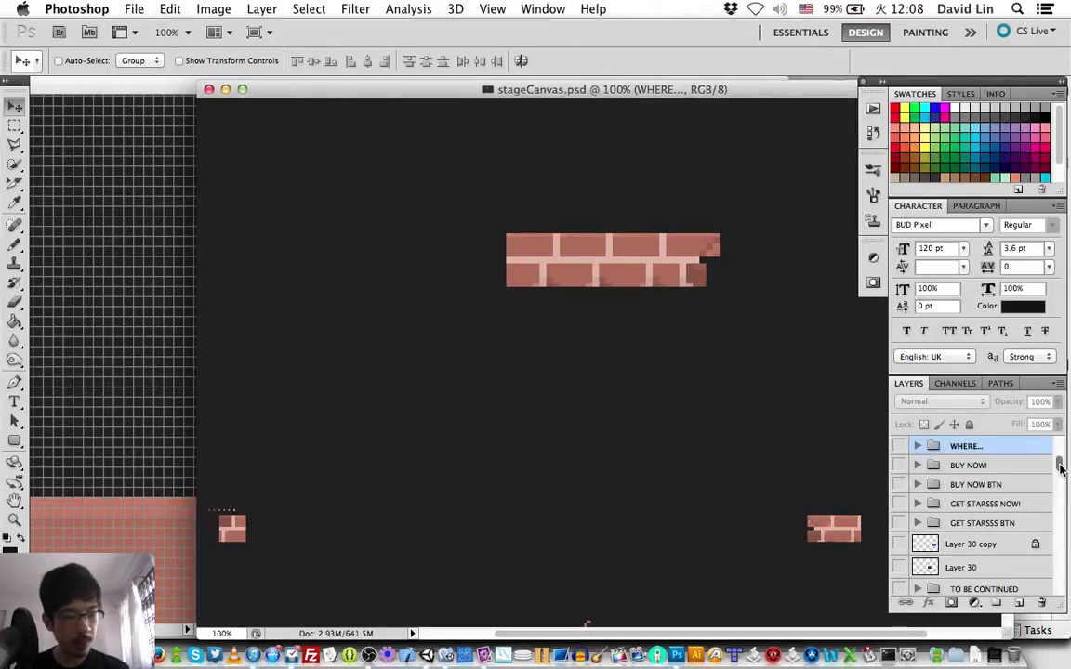
{"action": "scroll", "coordinate": [1060, 462], "scroll_direction": "up", "scroll_amount": 5}
{"action": "left_click_drag", "start_coordinate": [1059, 462], "coordinate": [1059, 483]}
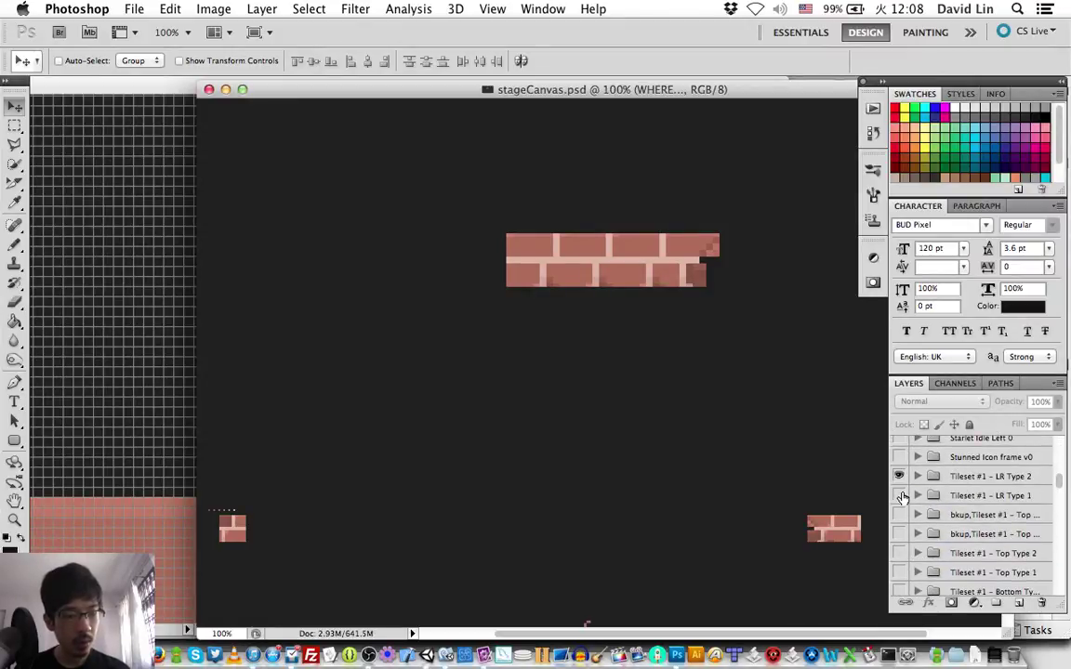
{"action": "left_click", "coordinate": [899, 495]}
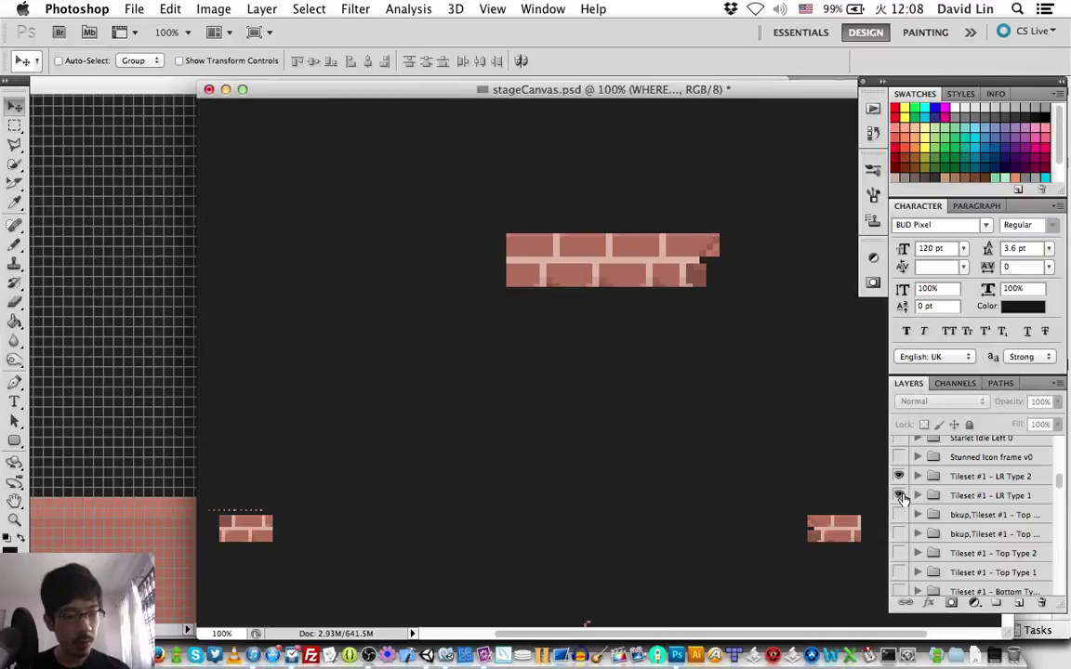
{"action": "left_click", "coordinate": [900, 496]}
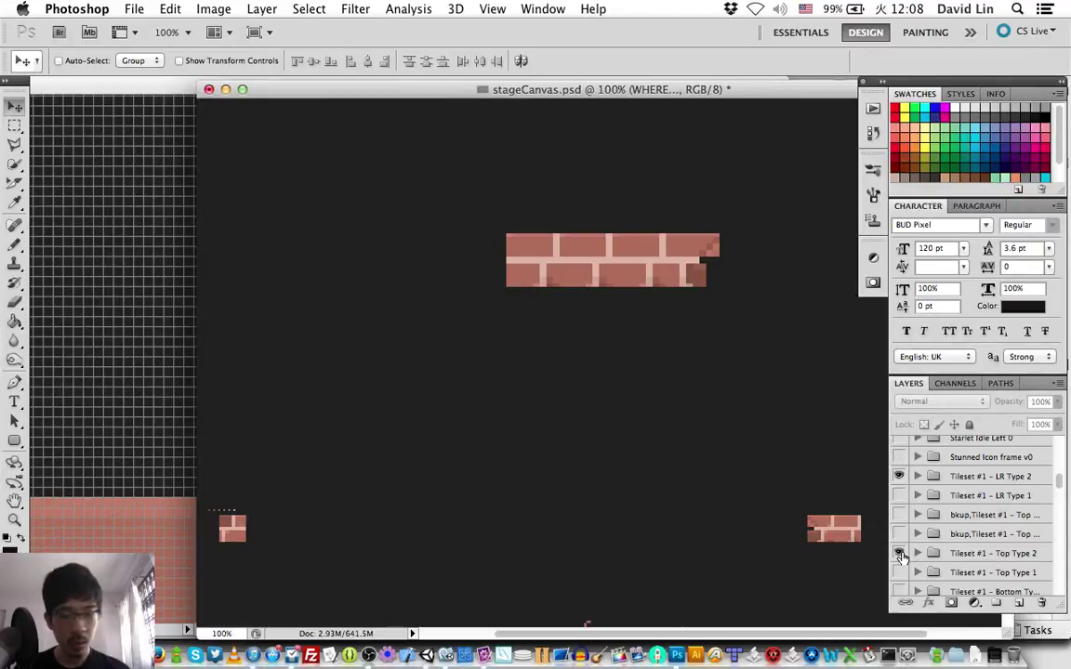
{"action": "left_click", "coordinate": [900, 553]}
{"action": "left_click", "coordinate": [900, 553]}
Scroll the Layers panel down to the Fireball group
{"action": "left_click_drag", "start_coordinate": [1058, 480], "coordinate": [1053, 528]}
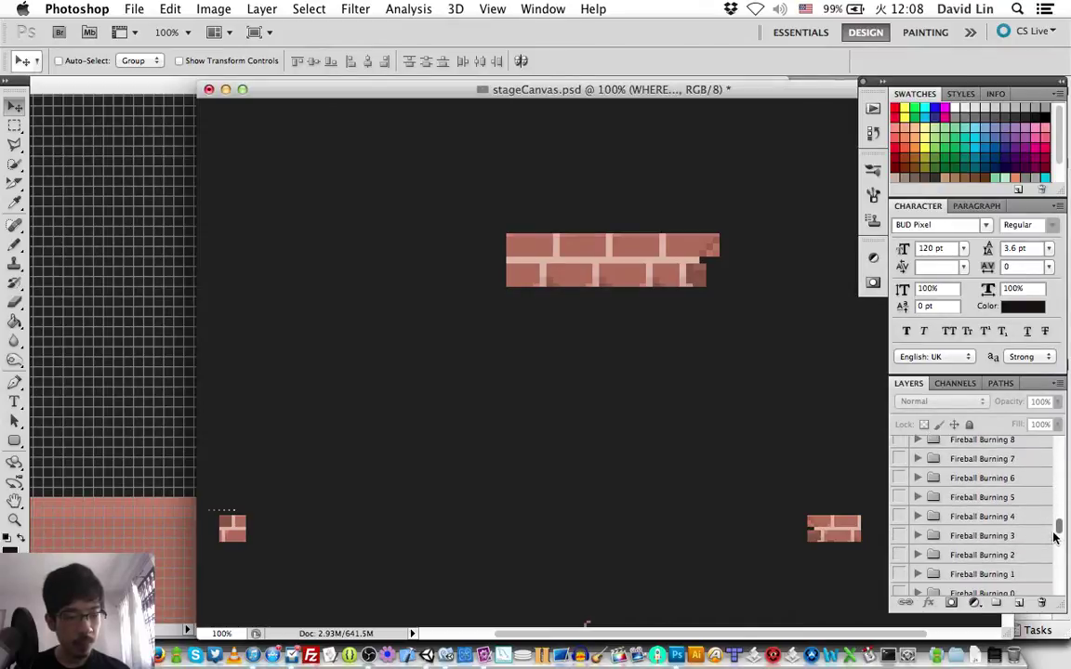
{"action": "scroll", "coordinate": [1050, 530], "scroll_direction": "up", "scroll_amount": 1}
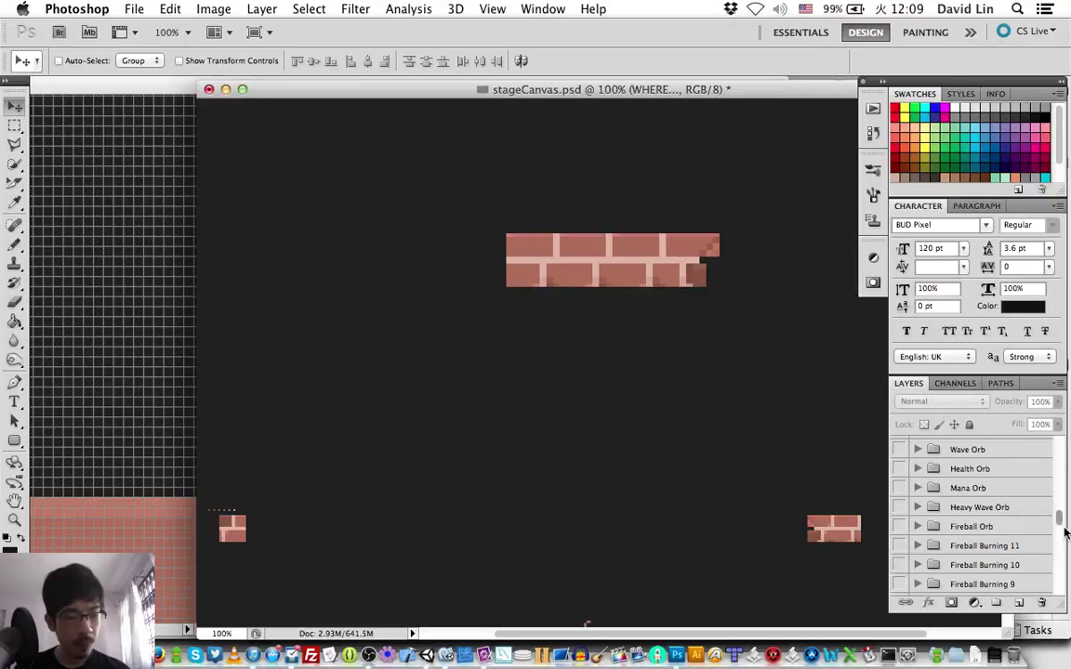
{"action": "scroll", "coordinate": [1050, 525], "scroll_direction": "down", "scroll_amount": 5}
{"action": "scroll", "coordinate": [1023, 502], "scroll_direction": "down", "scroll_amount": 5}
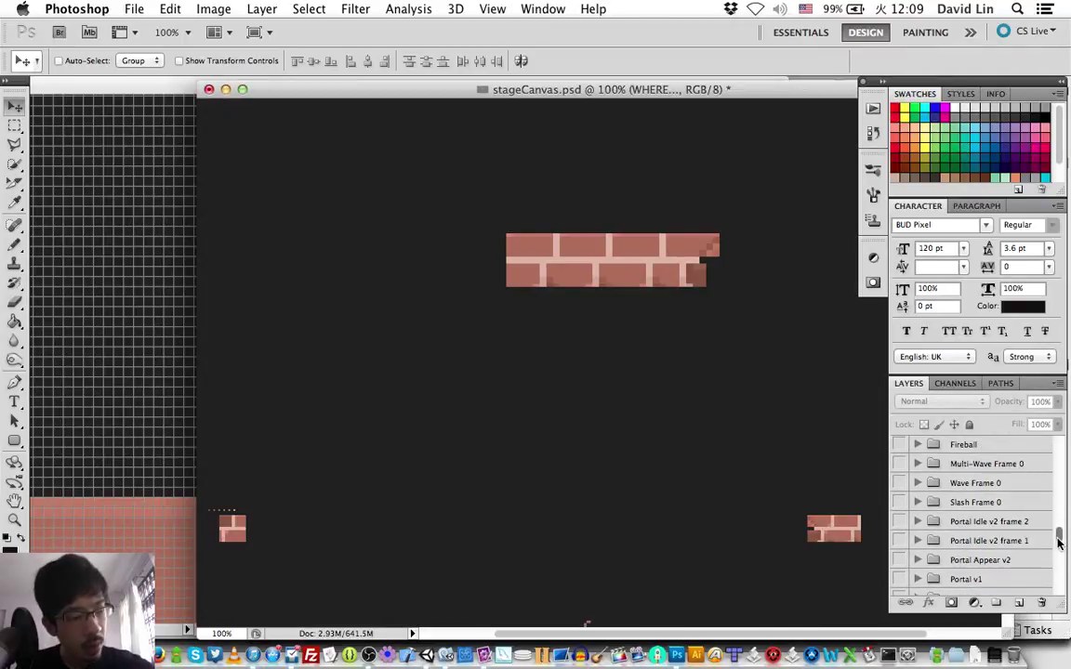
Make the Fireball layer visible and pan the 1200% close-up view to it
{"action": "left_click", "coordinate": [899, 445]}
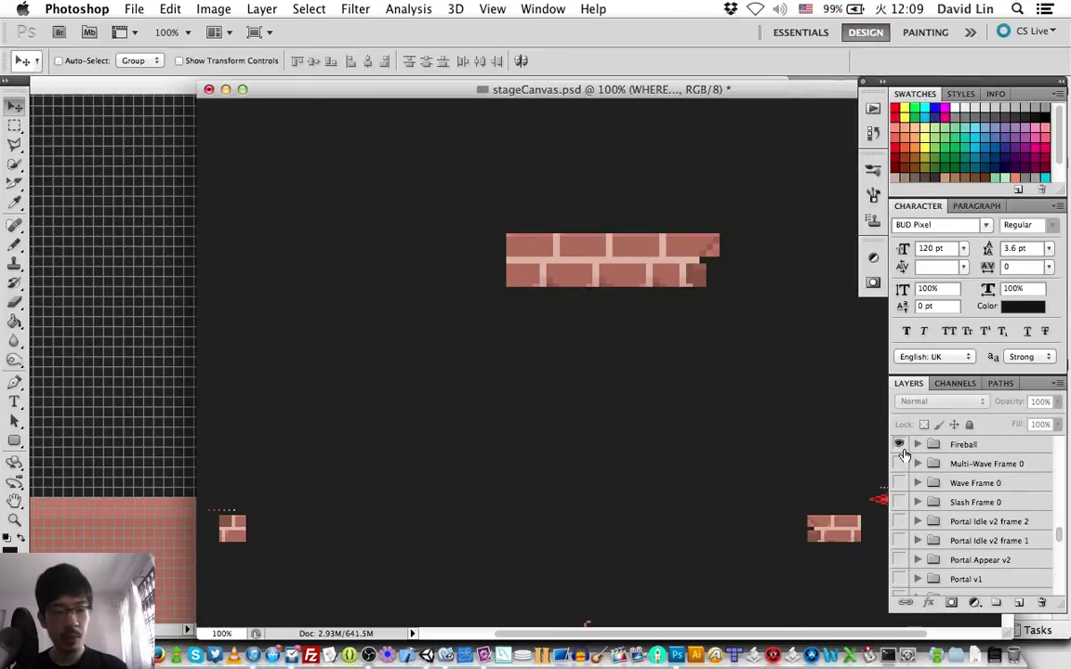
{"action": "left_click", "coordinate": [171, 92]}
{"action": "scroll", "coordinate": [569, 363], "scroll_direction": "right", "scroll_amount": 5}
{"action": "scroll", "coordinate": [563, 390], "scroll_direction": "right", "scroll_amount": 5}
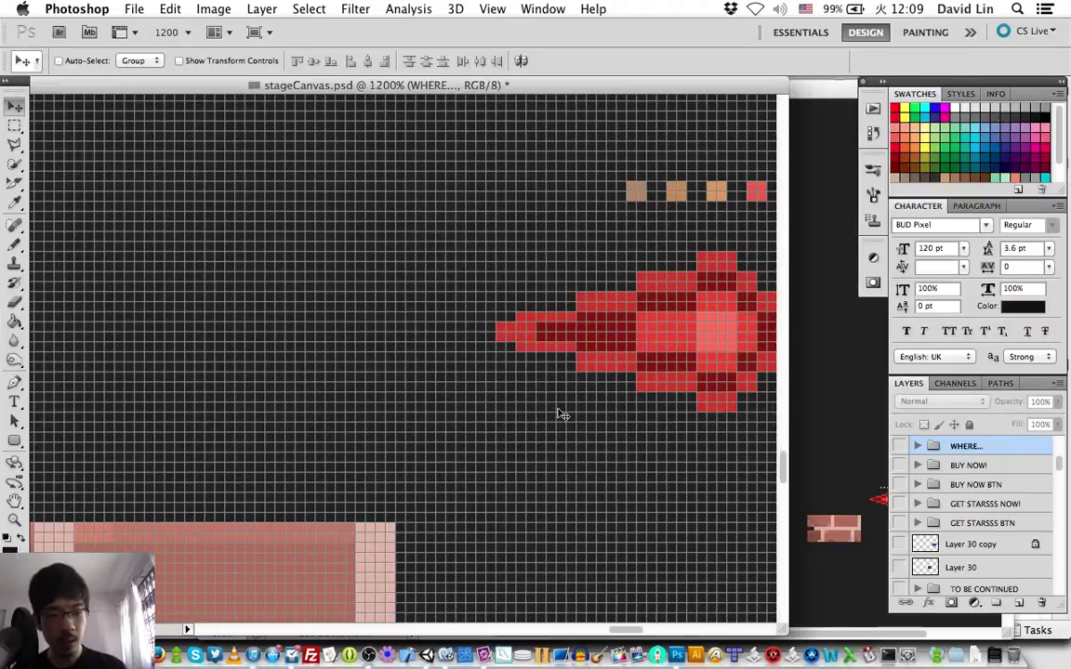
{"action": "scroll", "coordinate": [583, 418], "scroll_direction": "up", "scroll_amount": 1}
{"action": "scroll", "coordinate": [583, 418], "scroll_direction": "right", "scroll_amount": 2}
{"action": "scroll", "coordinate": [586, 413], "scroll_direction": "right", "scroll_amount": 2}
{"action": "scroll", "coordinate": [586, 418], "scroll_direction": "right", "scroll_amount": 1}
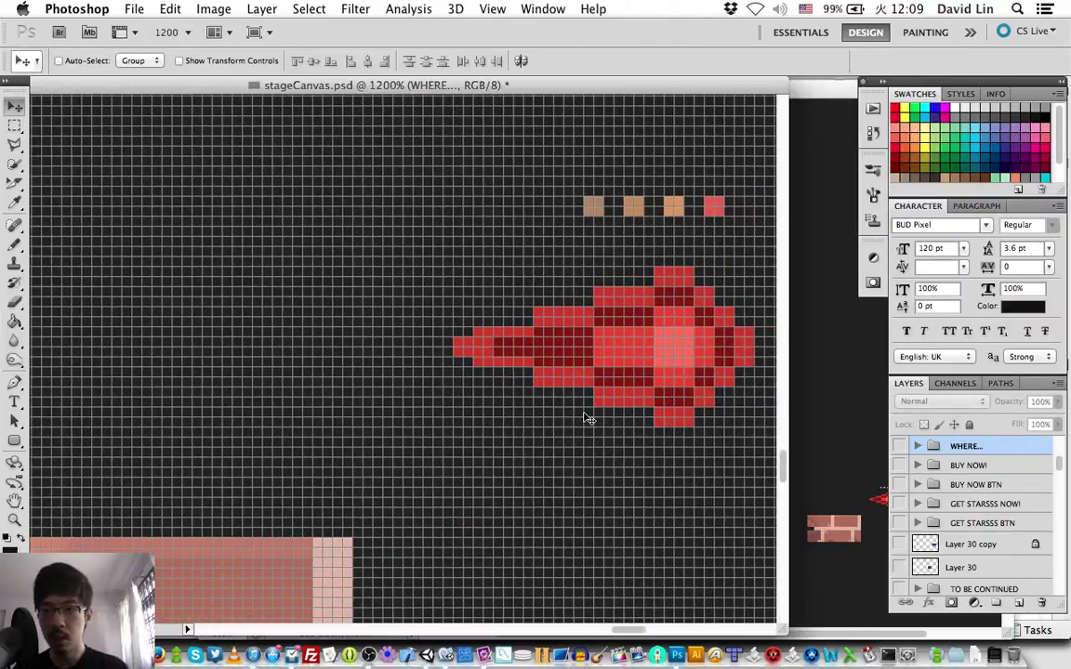
{"action": "scroll", "coordinate": [583, 419], "scroll_direction": "left", "scroll_amount": 1}
{"action": "scroll", "coordinate": [586, 414], "scroll_direction": "right", "scroll_amount": 2}
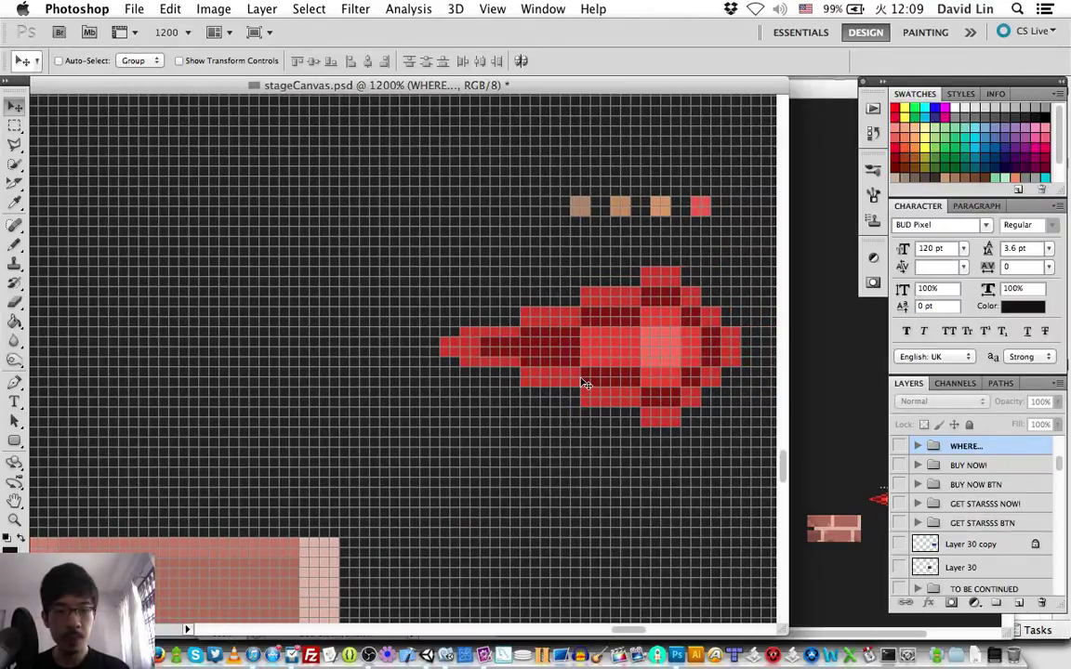
Switch between the two document windows and select the Fireball layer group
{"action": "key", "text": "ctrl+Tab"}
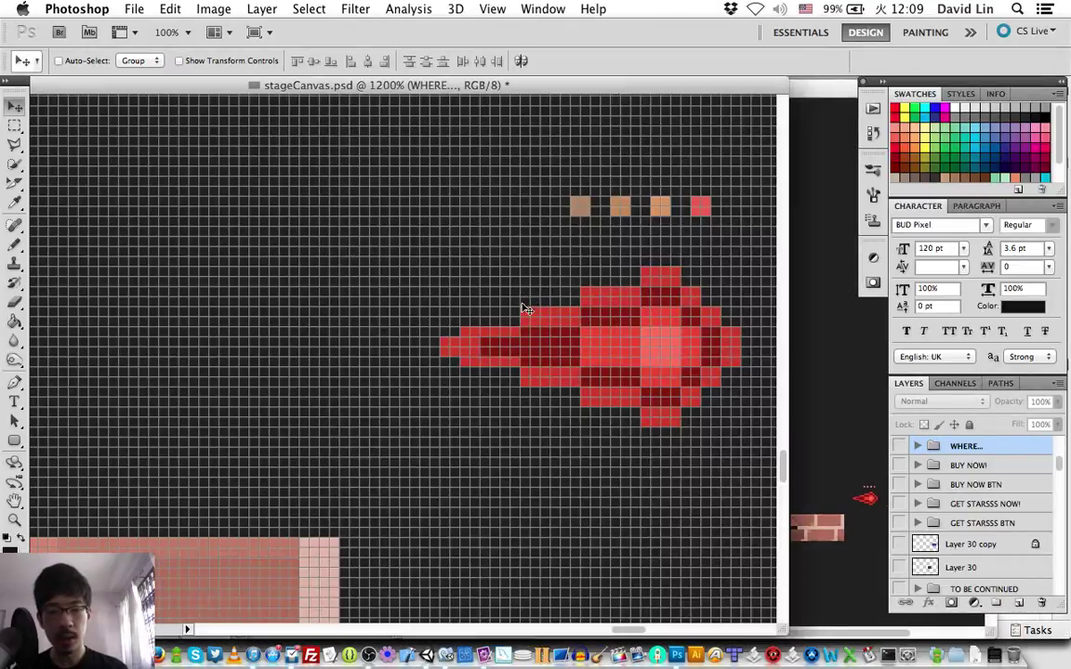
{"action": "key", "text": "ctrl+Tab"}
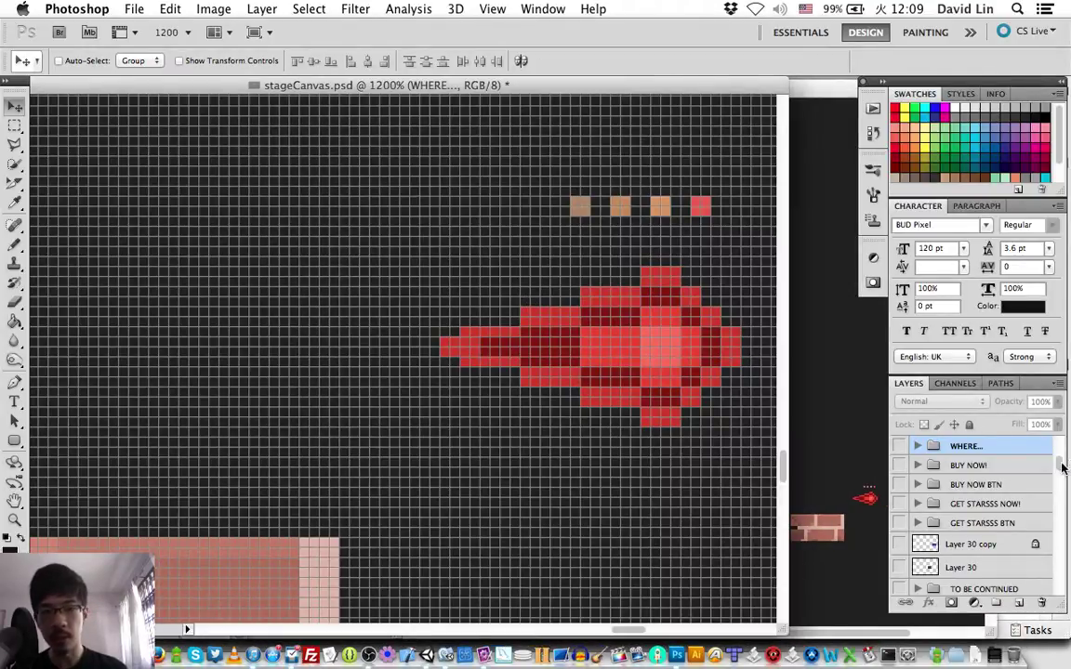
{"action": "left_click_drag", "start_coordinate": [1058, 471], "coordinate": [1063, 536]}
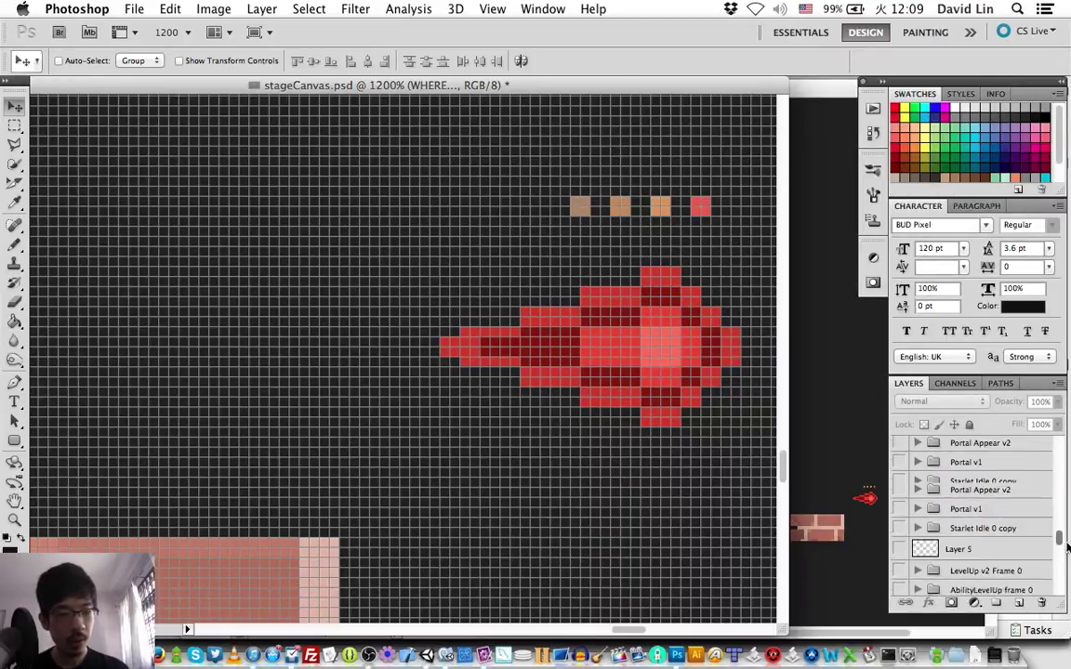
{"action": "left_click", "coordinate": [976, 583]}
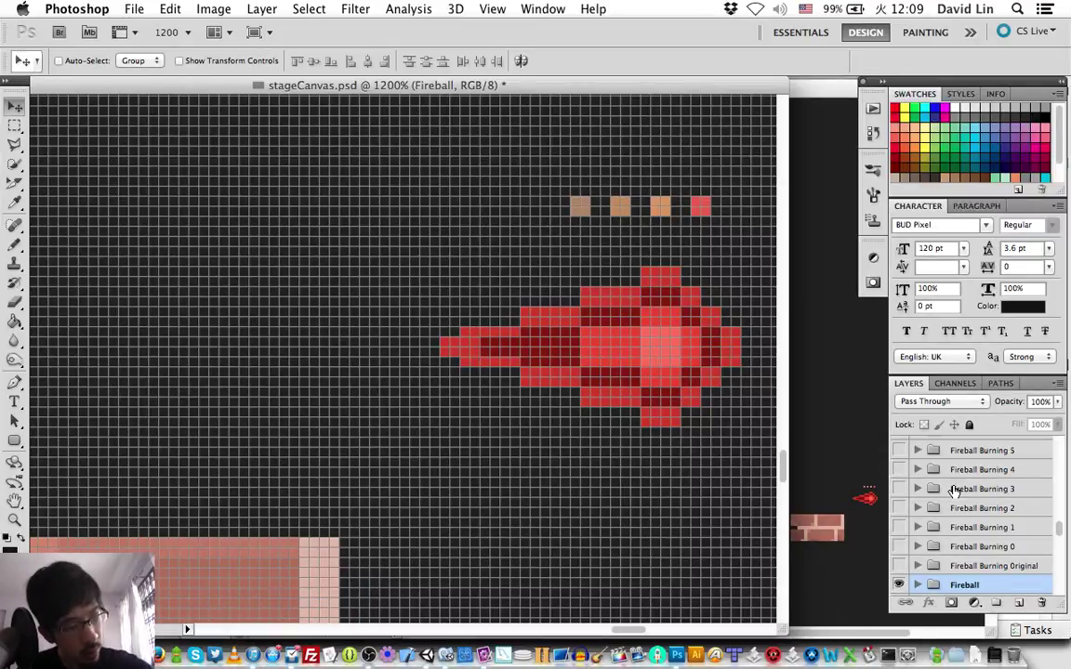
Check the date and time in the menu-bar clock
{"action": "left_click", "coordinate": [904, 12]}
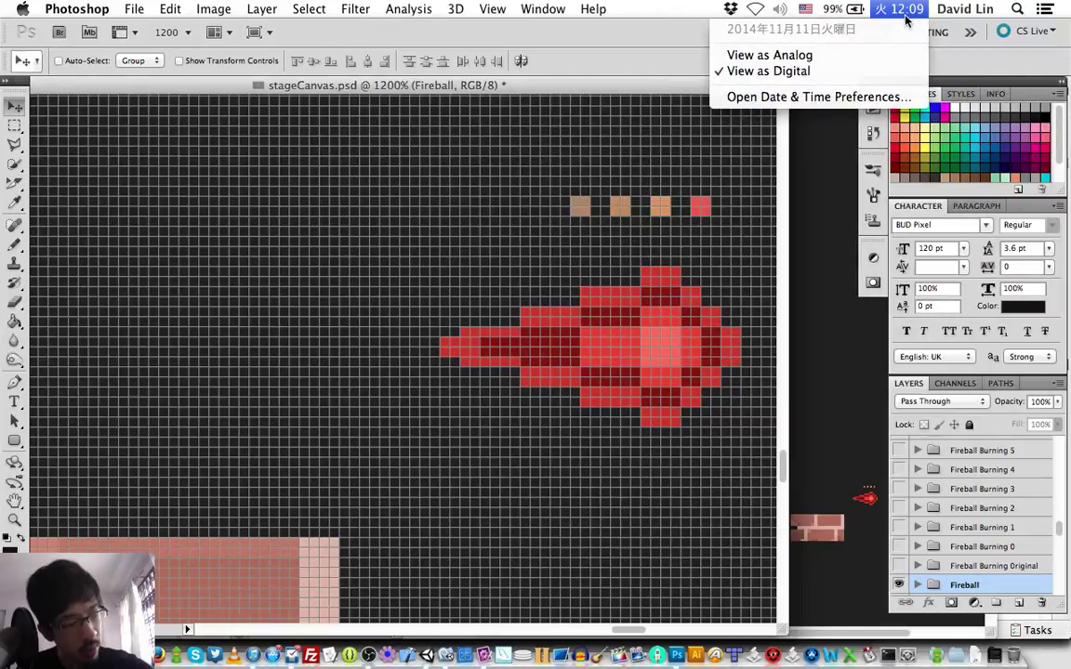
{"action": "left_click", "coordinate": [906, 16]}
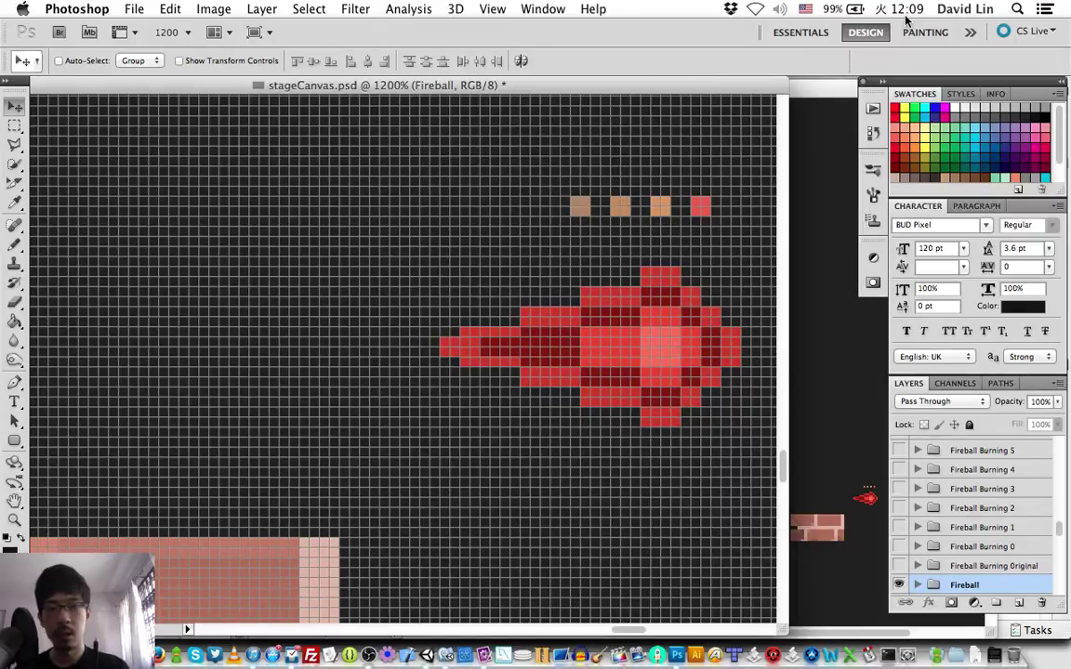
{"action": "left_click", "coordinate": [903, 9]}
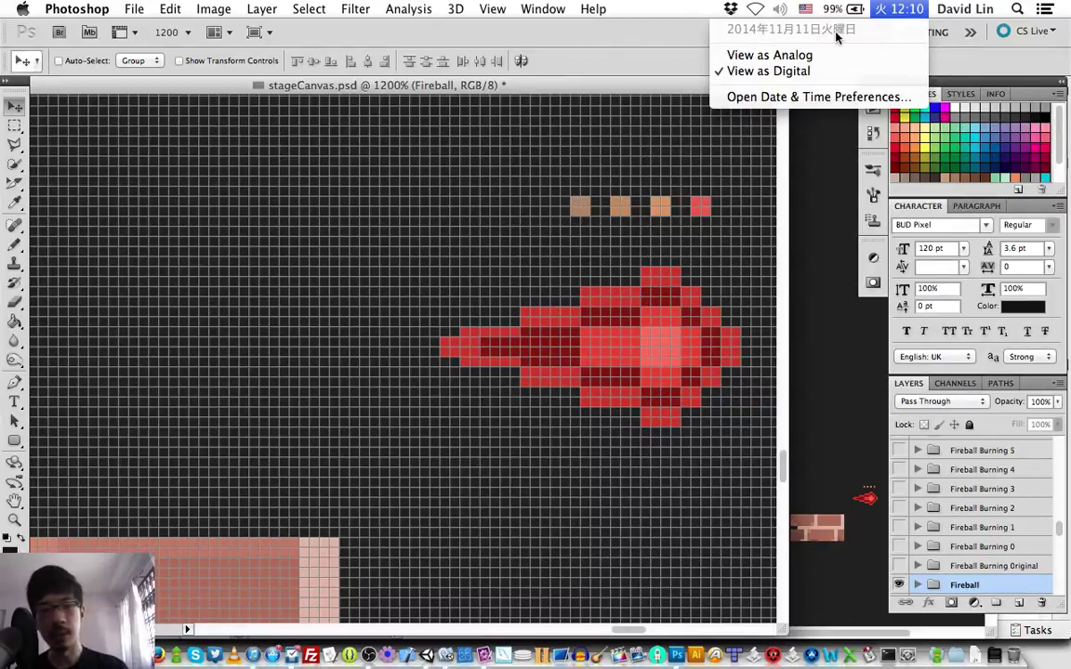
{"action": "left_click", "coordinate": [901, 8]}
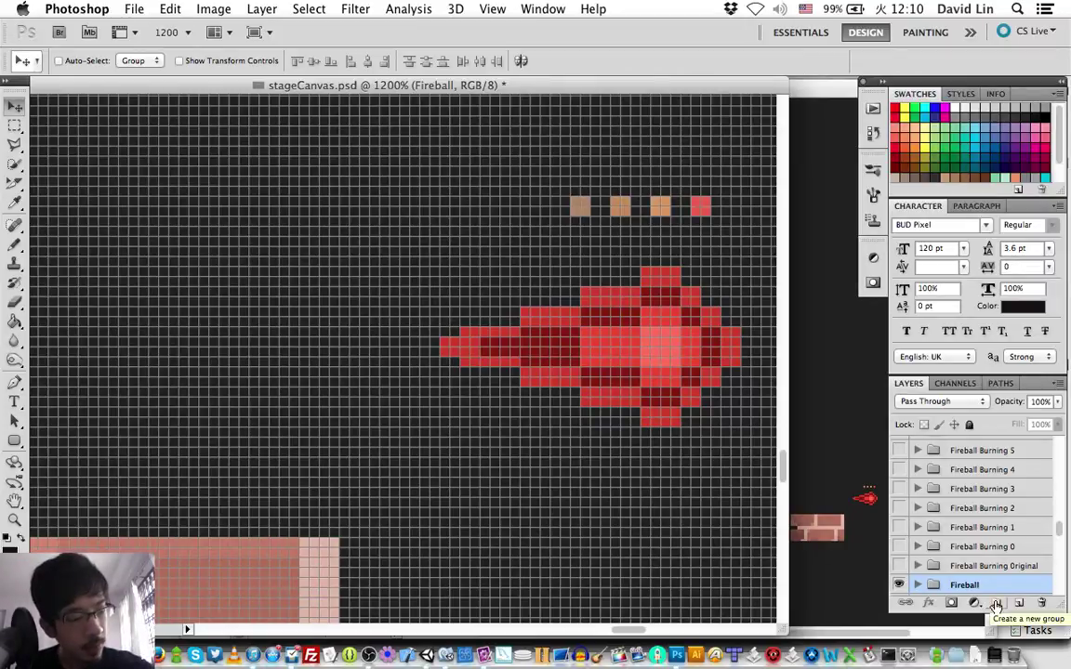
Create a new layer group above Fireball named 'PinkFart?'
{"action": "left_click", "coordinate": [996, 603]}
{"action": "scroll", "coordinate": [985, 551], "scroll_direction": "down", "scroll_amount": 1}
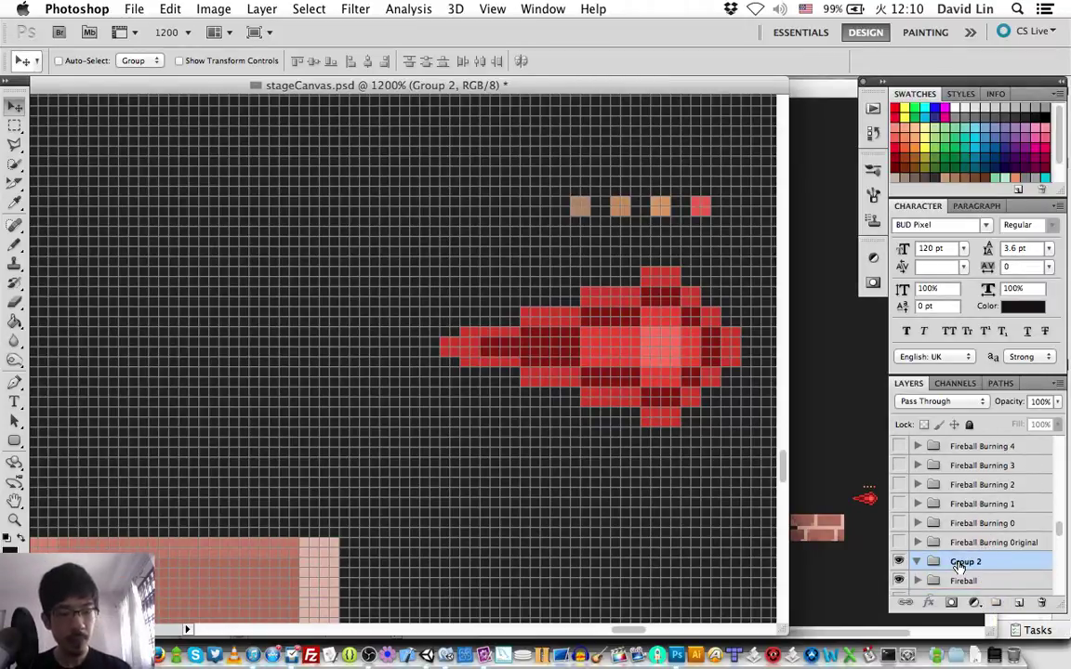
{"action": "double_click", "coordinate": [960, 562]}
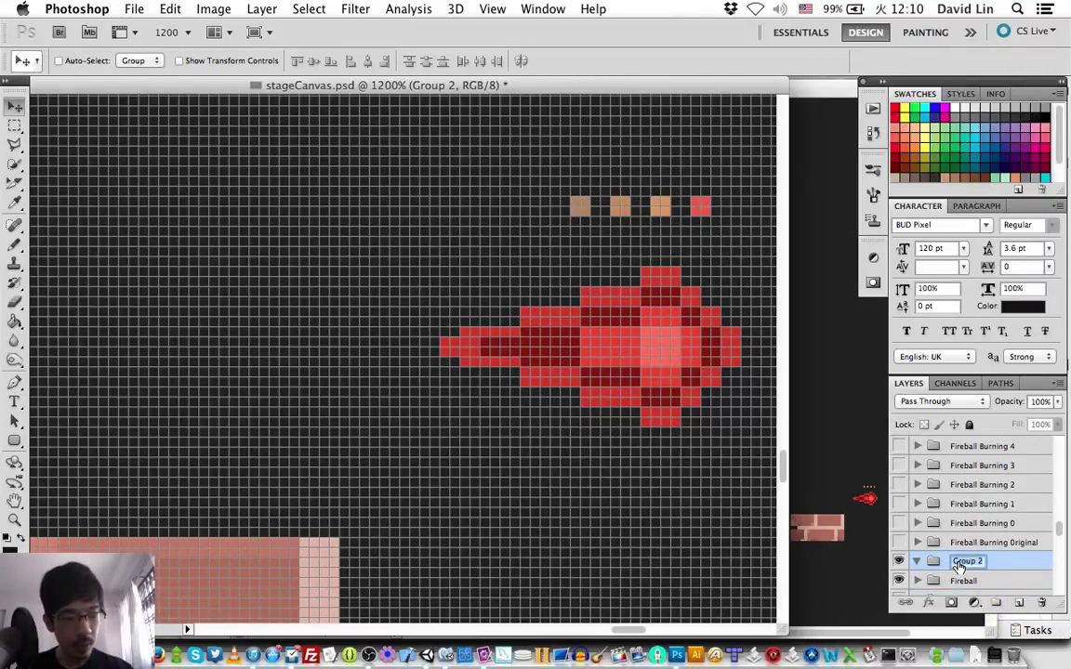
{"action": "type", "text": "Pink"}
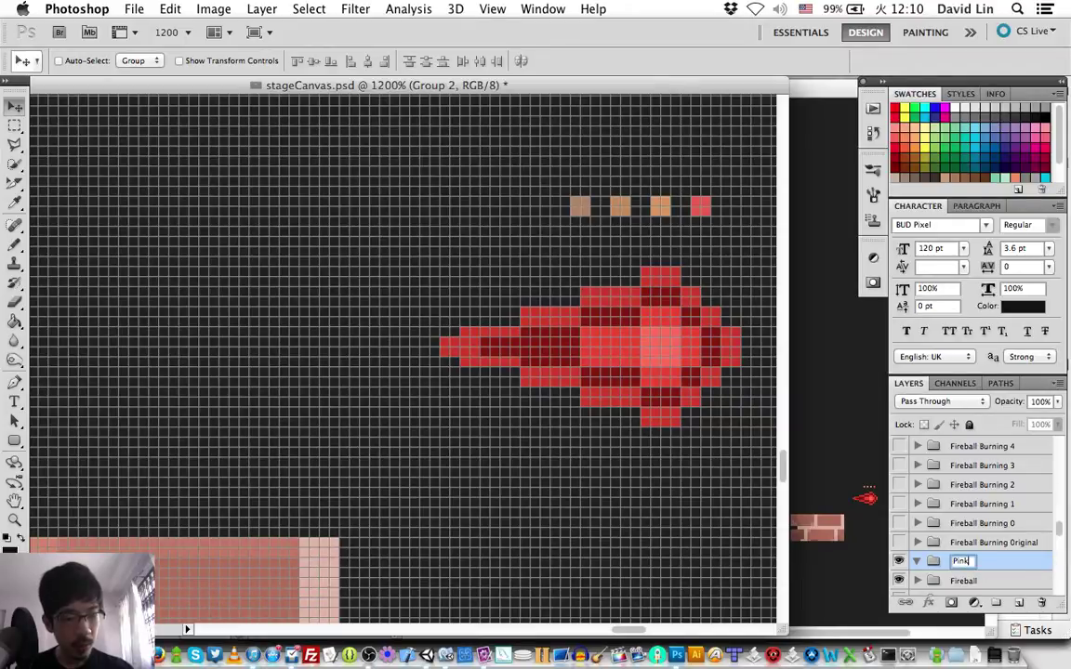
{"action": "type", "text": "Fart?"}
{"action": "key", "text": "Return"}
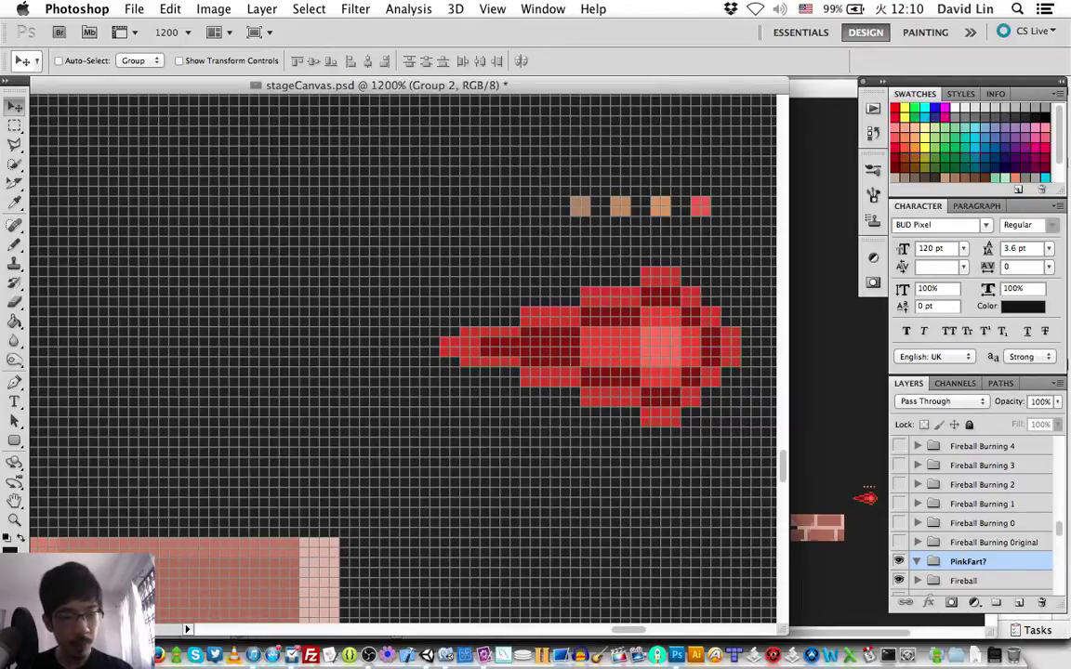
Add a new empty layer named 'base' inside the PinkFart? group
{"action": "key", "text": "ctrl+shift+n"}
{"action": "type", "text": "base"}
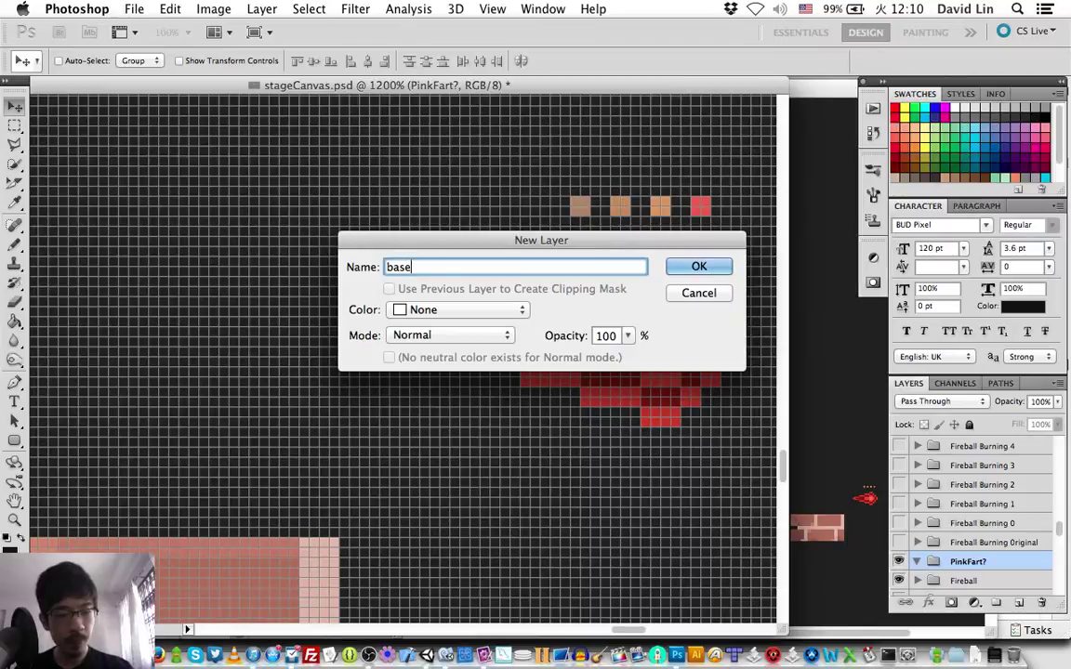
{"action": "key", "text": "Return"}
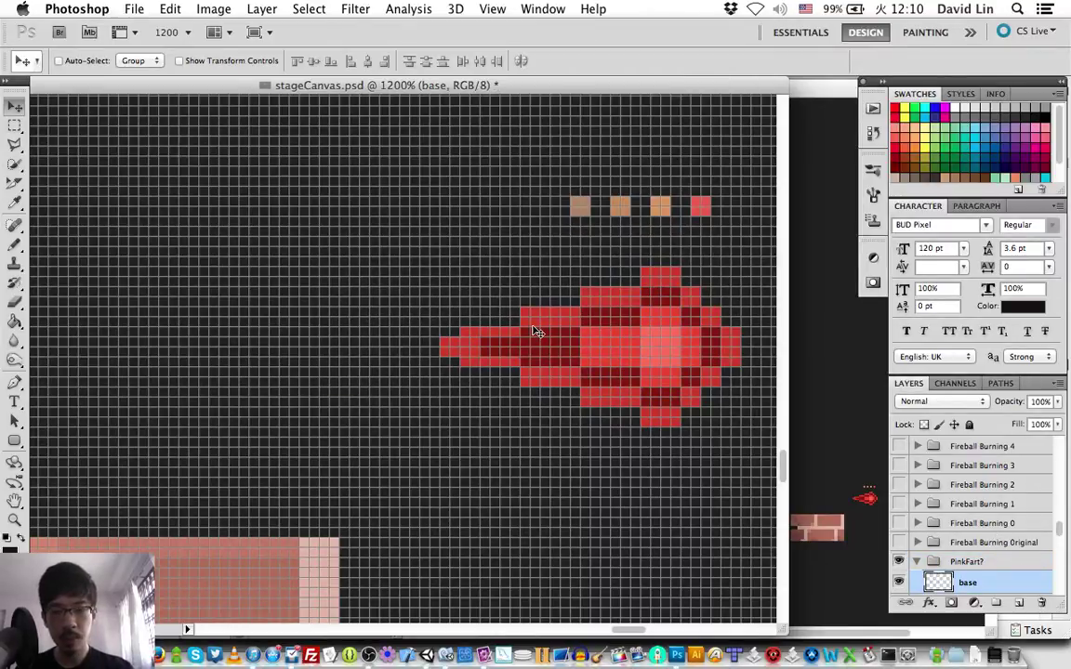
{"action": "scroll", "coordinate": [653, 428], "scroll_direction": "down", "scroll_amount": 2}
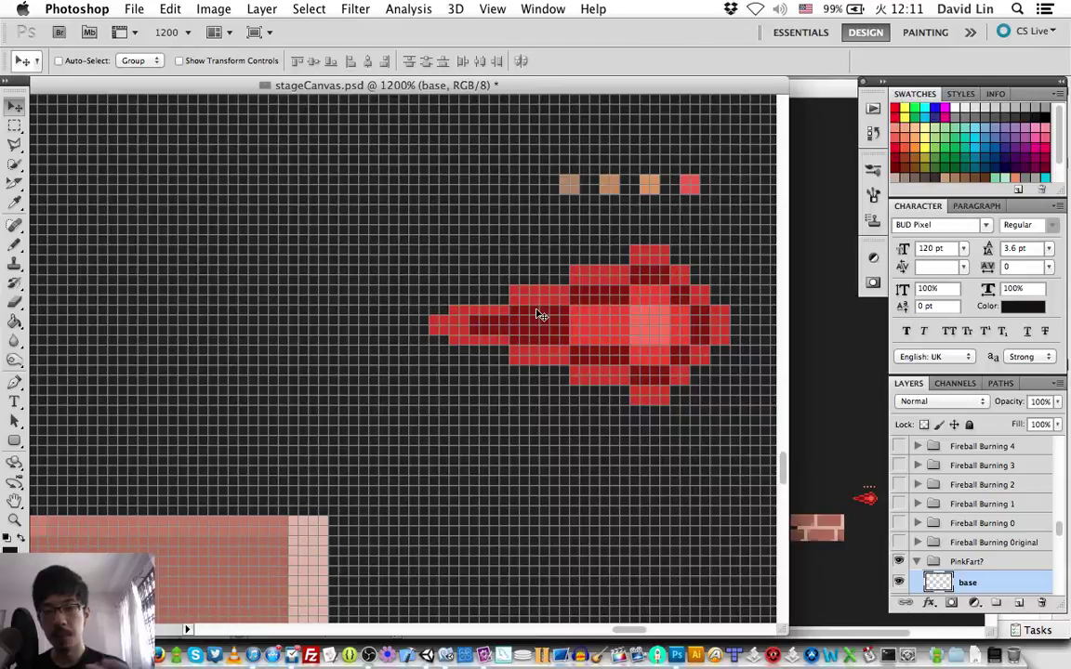
Undo the extra group accidentally created inside PinkFart?
{"action": "scroll", "coordinate": [967, 567], "scroll_direction": "down", "scroll_amount": 1}
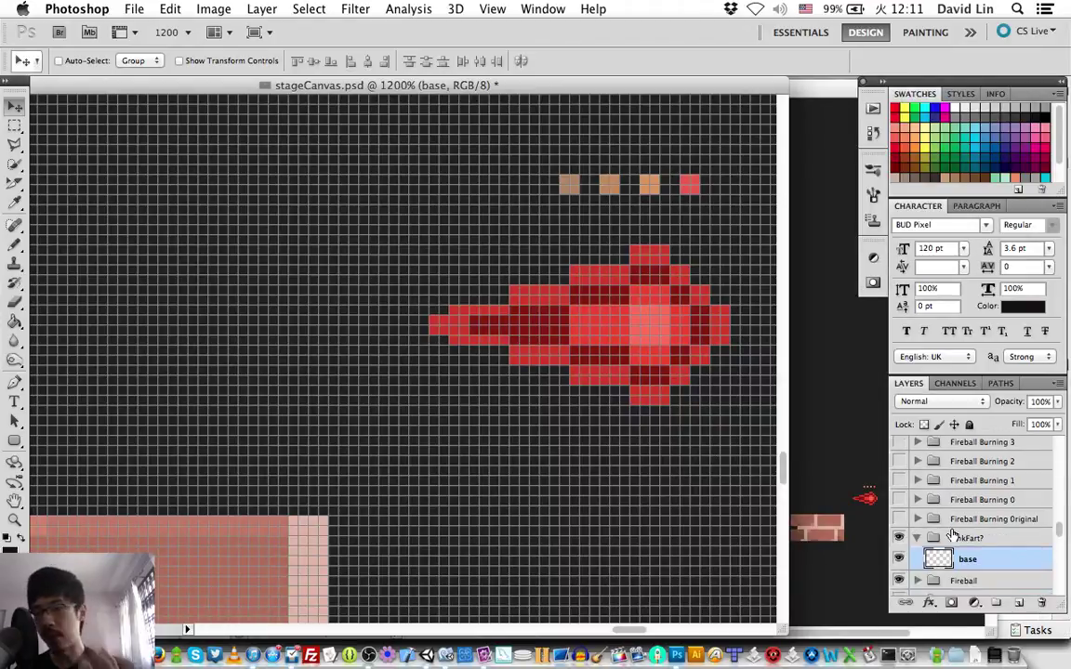
{"action": "left_click", "coordinate": [999, 602]}
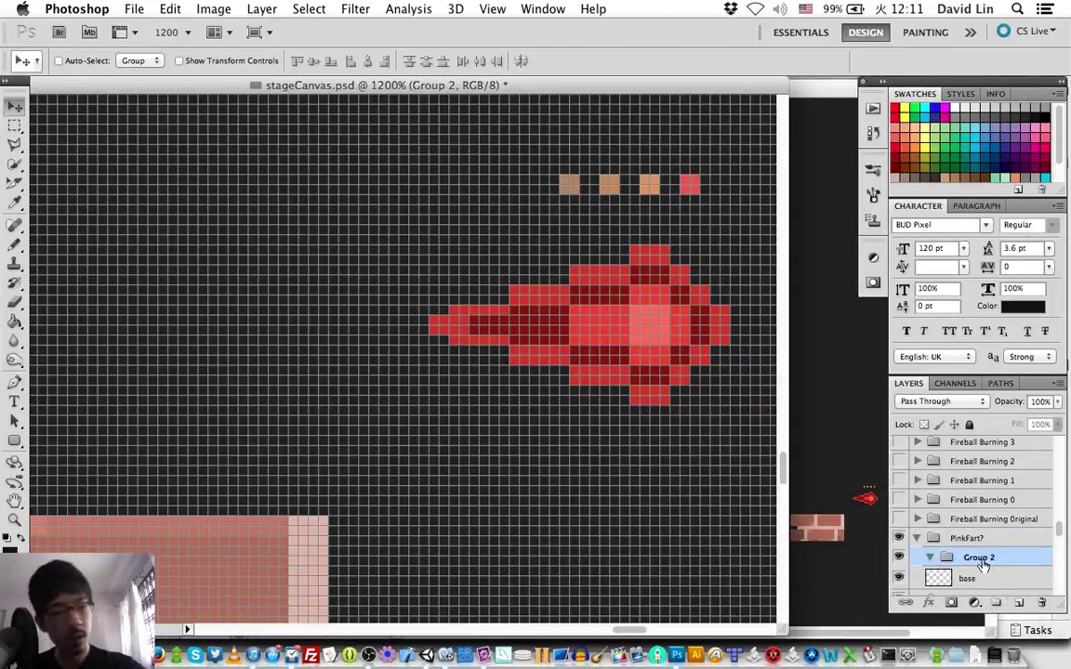
{"action": "key", "text": "super+c"}
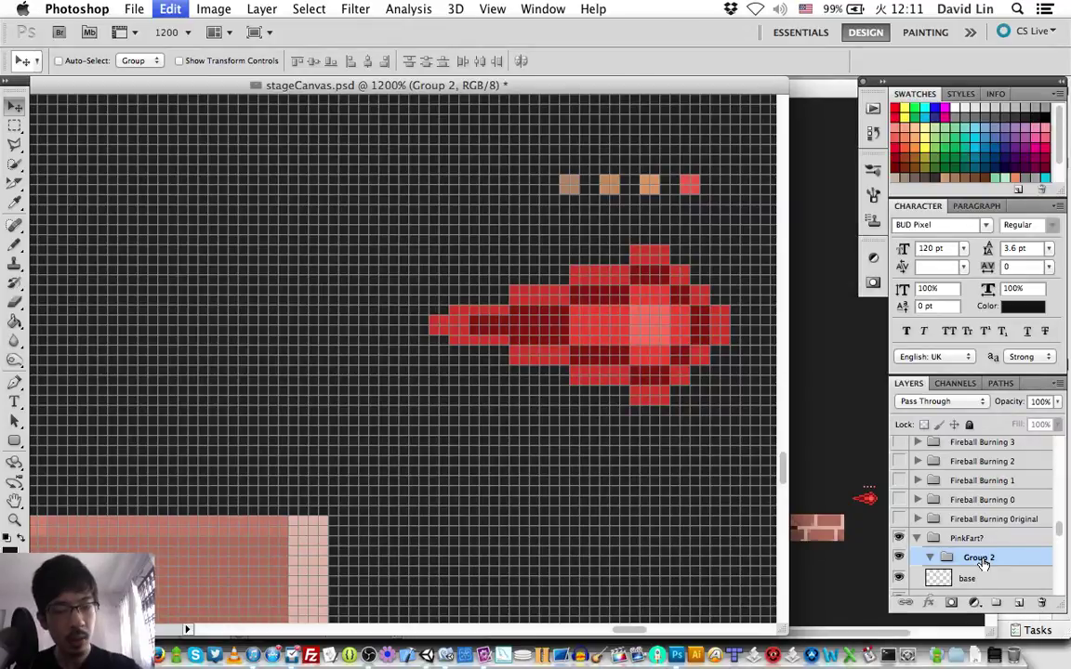
{"action": "key", "text": "super+z"}
Add a new layer named 'palette' above base in PinkFart?
{"action": "left_click", "coordinate": [1020, 604], "text": "alt"}
{"action": "type", "text": "p"}
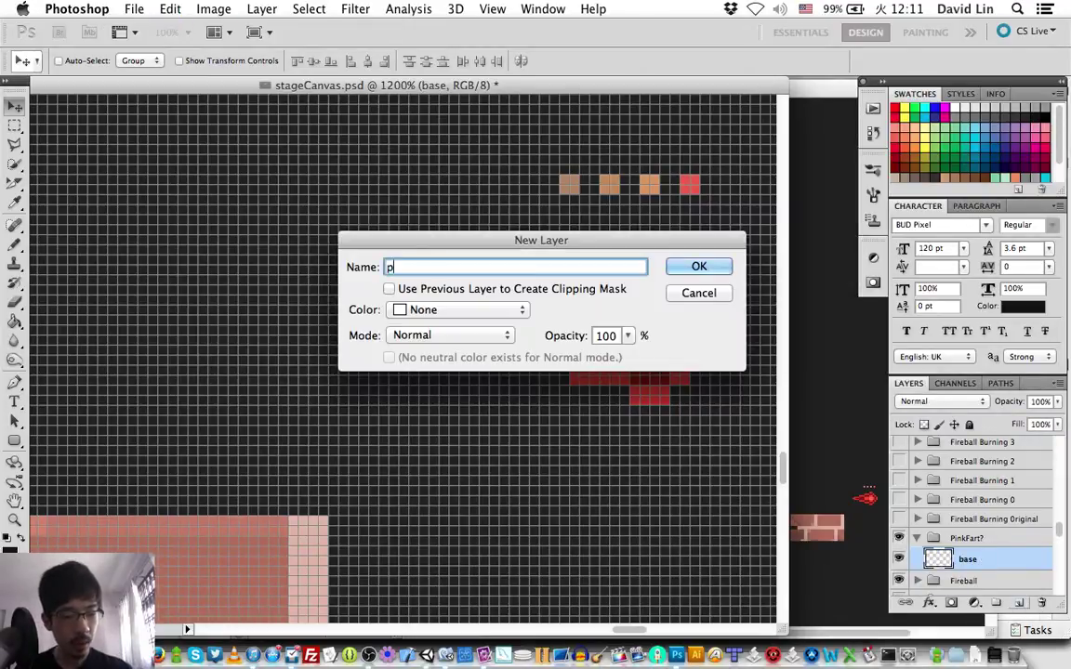
{"action": "type", "text": "ix"}
{"action": "key", "text": "BackSpace"}
{"action": "key", "text": "BackSpace"}
{"action": "type", "text": "el"}
{"action": "key", "text": "BackSpace"}
{"action": "key", "text": "BackSpace"}
{"action": "type", "text": "a"}
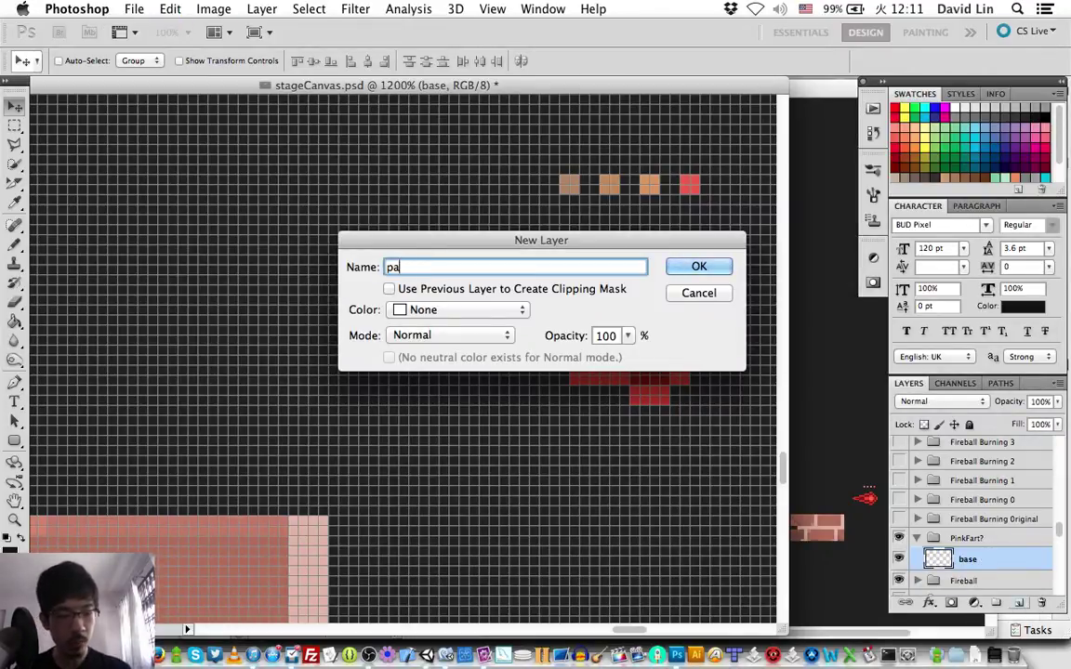
{"action": "type", "text": "lette"}
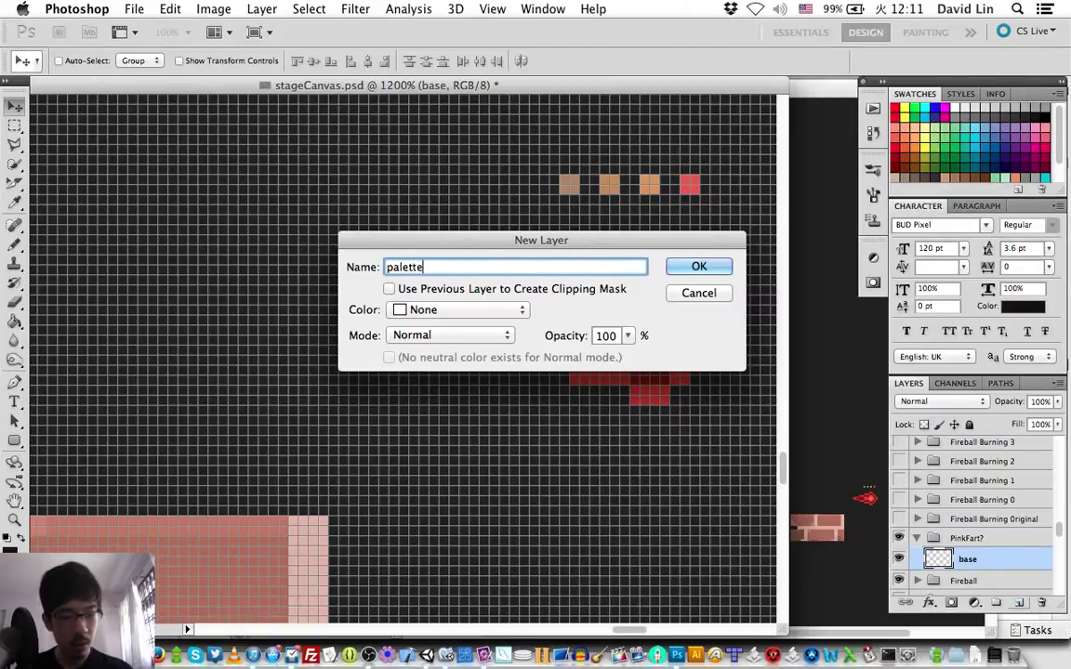
{"action": "key", "text": "Return"}
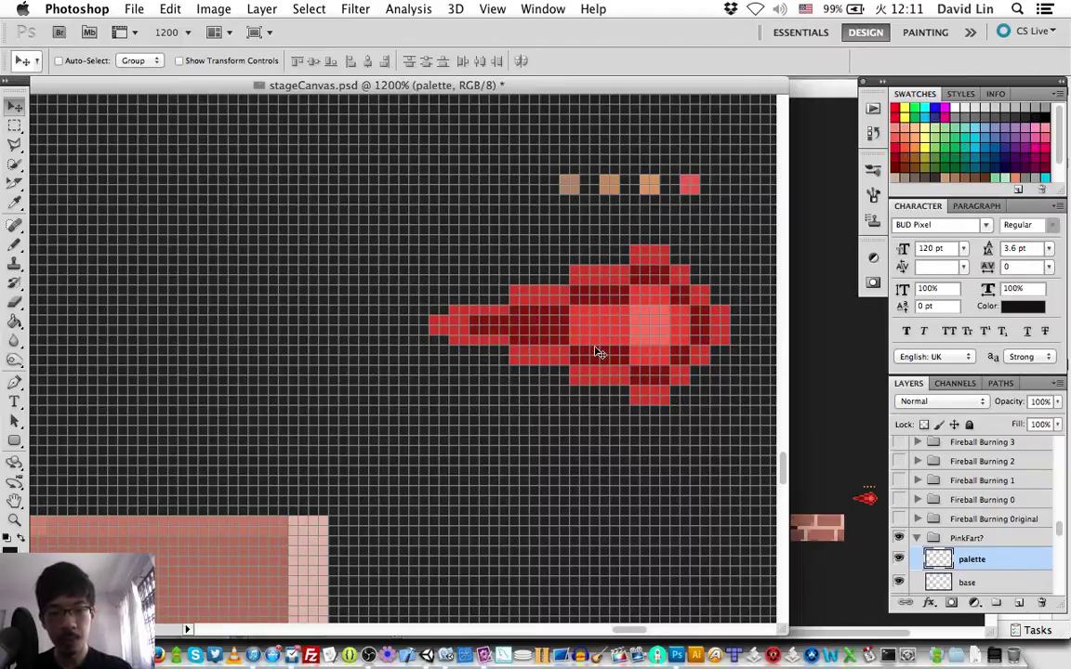
{"action": "scroll", "coordinate": [599, 352], "scroll_direction": "left", "scroll_amount": 3}
{"action": "key", "text": "i"}
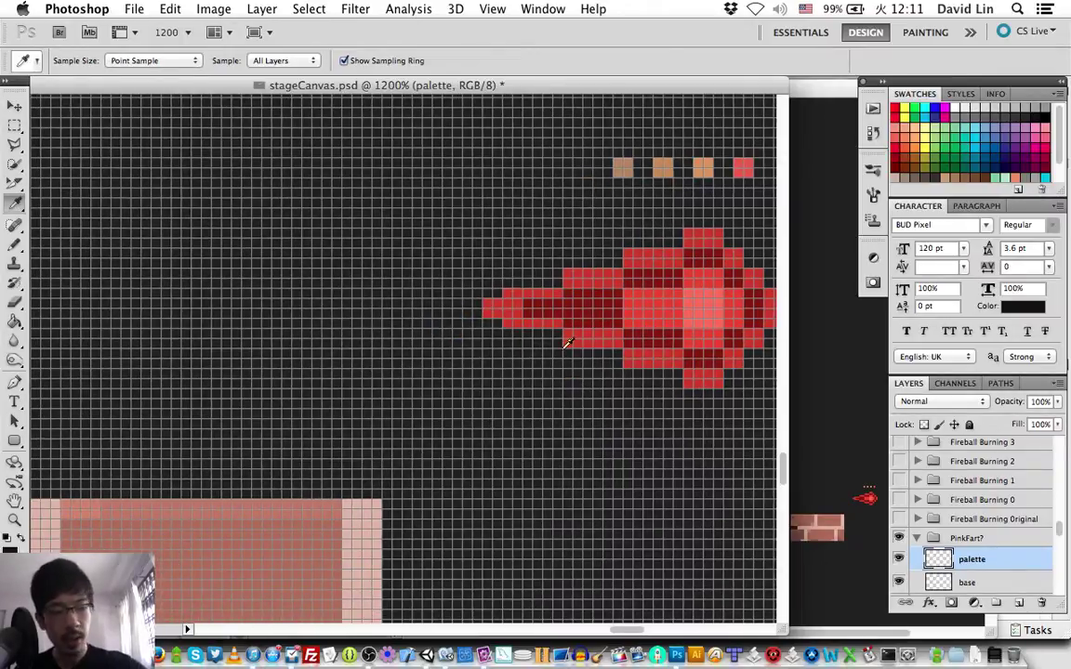
Sample the salmon pink as paint colour, choose the Pencil, and scroll down to the tileset layers
{"action": "left_click", "coordinate": [299, 506]}
{"action": "key", "text": "b"}
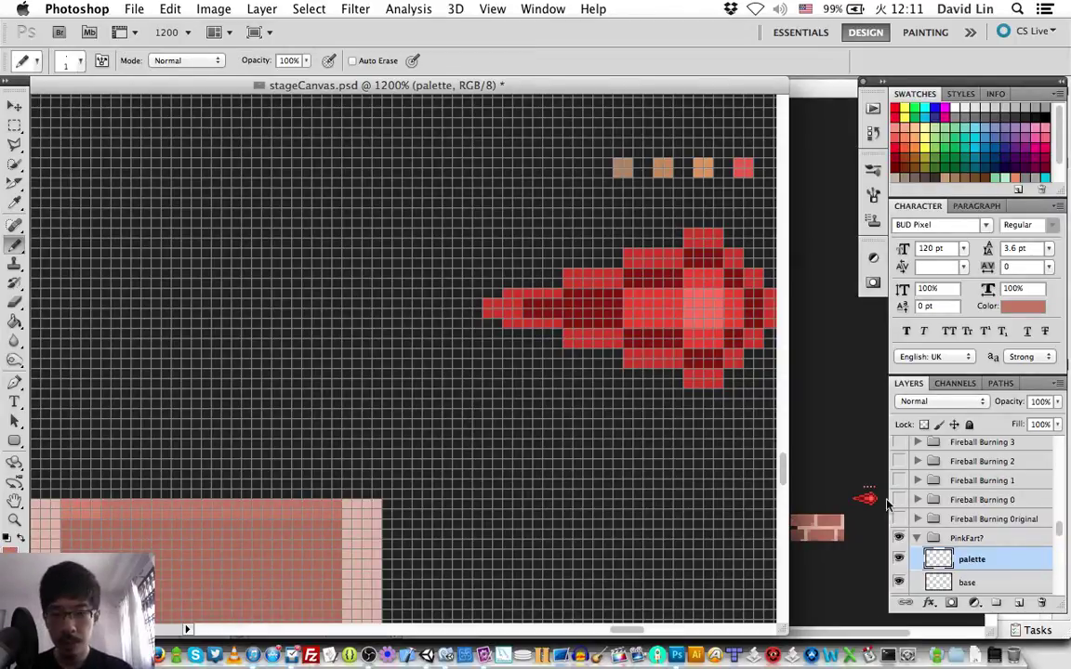
{"action": "scroll", "coordinate": [956, 514], "scroll_direction": "down", "scroll_amount": 3}
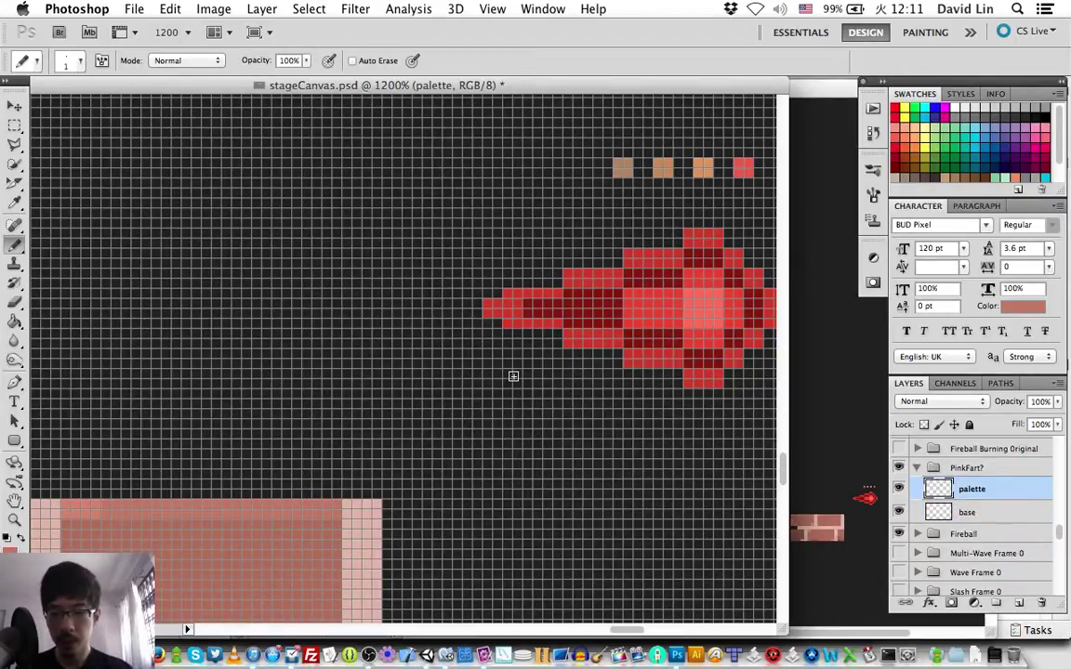
{"action": "scroll", "coordinate": [509, 375], "scroll_direction": "right", "scroll_amount": 3}
{"action": "scroll", "coordinate": [509, 376], "scroll_direction": "up", "scroll_amount": 2}
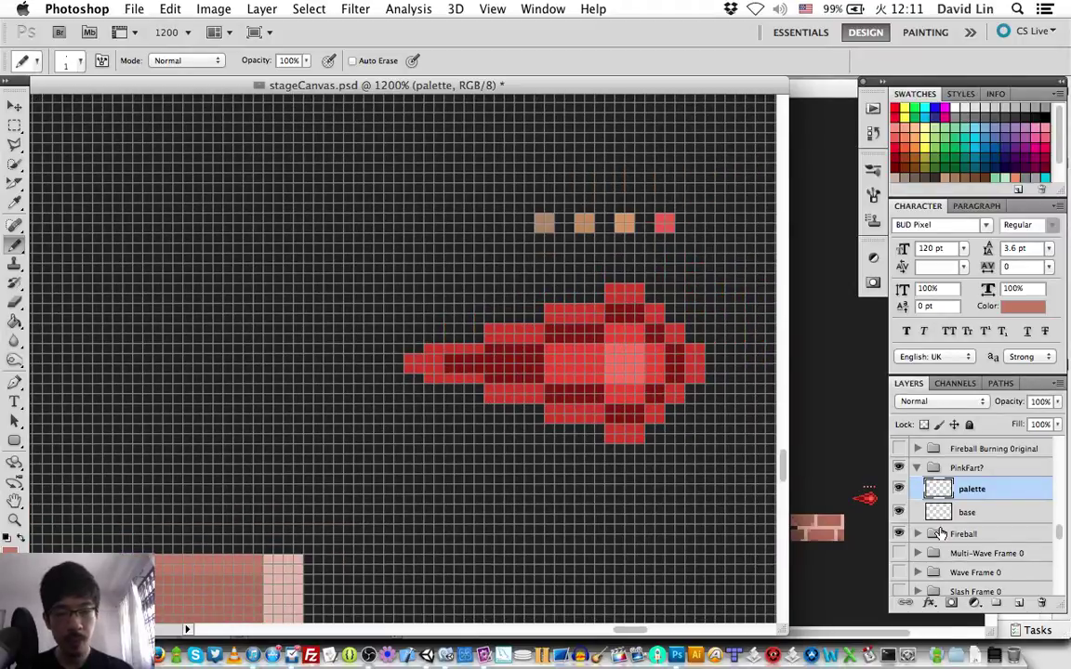
{"action": "scroll", "coordinate": [941, 532], "scroll_direction": "down", "scroll_amount": 3}
{"action": "scroll", "coordinate": [940, 533], "scroll_direction": "down", "scroll_amount": 3}
{"action": "scroll", "coordinate": [940, 532], "scroll_direction": "down", "scroll_amount": 3}
{"action": "scroll", "coordinate": [940, 533], "scroll_direction": "down", "scroll_amount": 3}
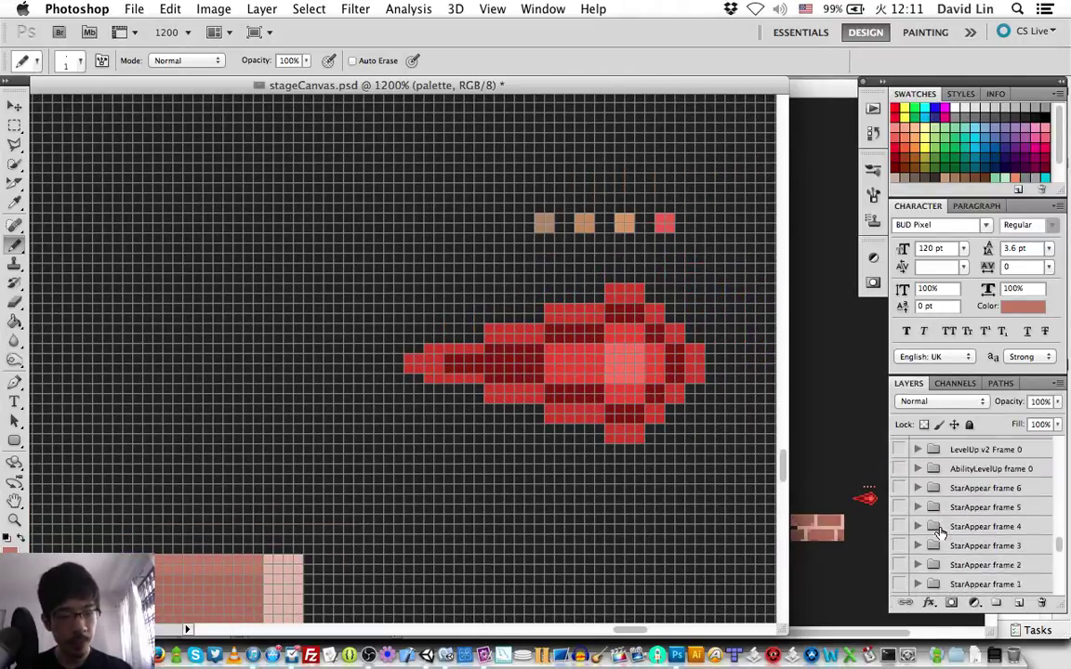
{"action": "scroll", "coordinate": [941, 532], "scroll_direction": "down", "scroll_amount": 3}
{"action": "scroll", "coordinate": [941, 533], "scroll_direction": "down", "scroll_amount": 3}
{"action": "scroll", "coordinate": [941, 532], "scroll_direction": "down", "scroll_amount": 3}
{"action": "scroll", "coordinate": [941, 533], "scroll_direction": "down", "scroll_amount": 3}
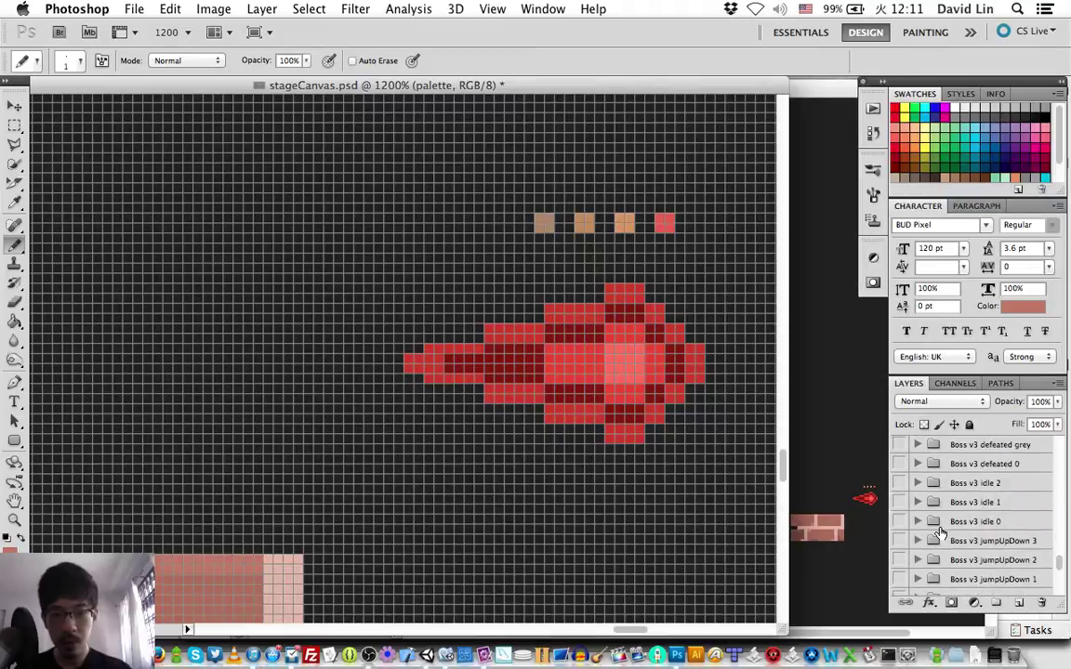
{"action": "scroll", "coordinate": [940, 532], "scroll_direction": "down", "scroll_amount": 3}
{"action": "scroll", "coordinate": [941, 533], "scroll_direction": "down", "scroll_amount": 3}
{"action": "scroll", "coordinate": [940, 532], "scroll_direction": "down", "scroll_amount": 3}
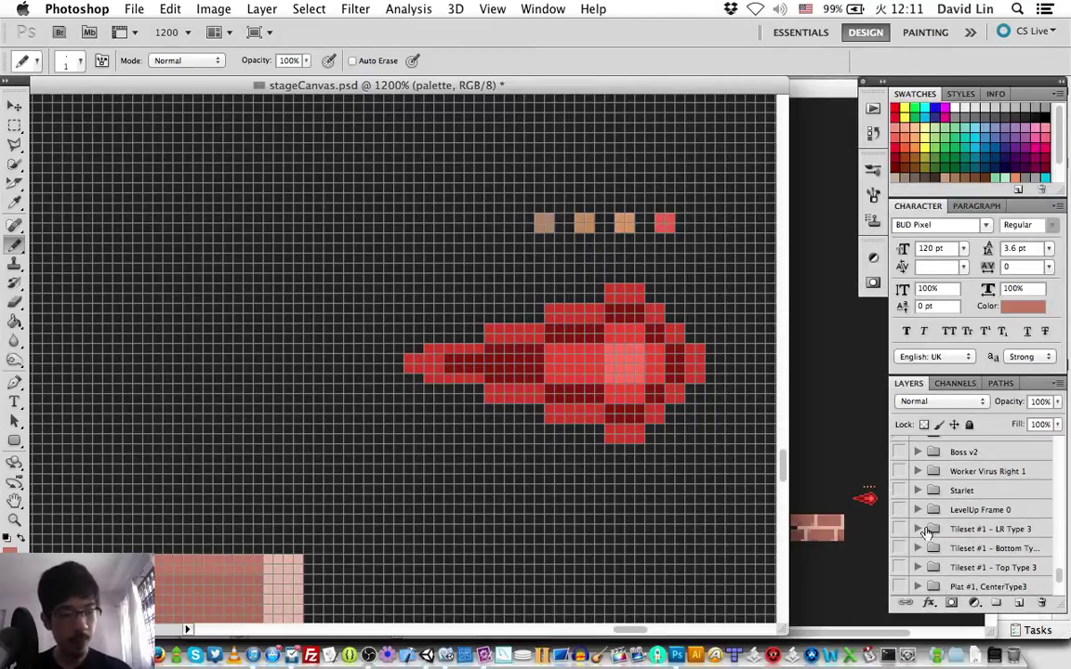
Preview two Tileset #1 layers, then show the Plat #1 CenterType/LeftEdgeType platform tile layers
{"action": "left_click", "coordinate": [899, 530]}
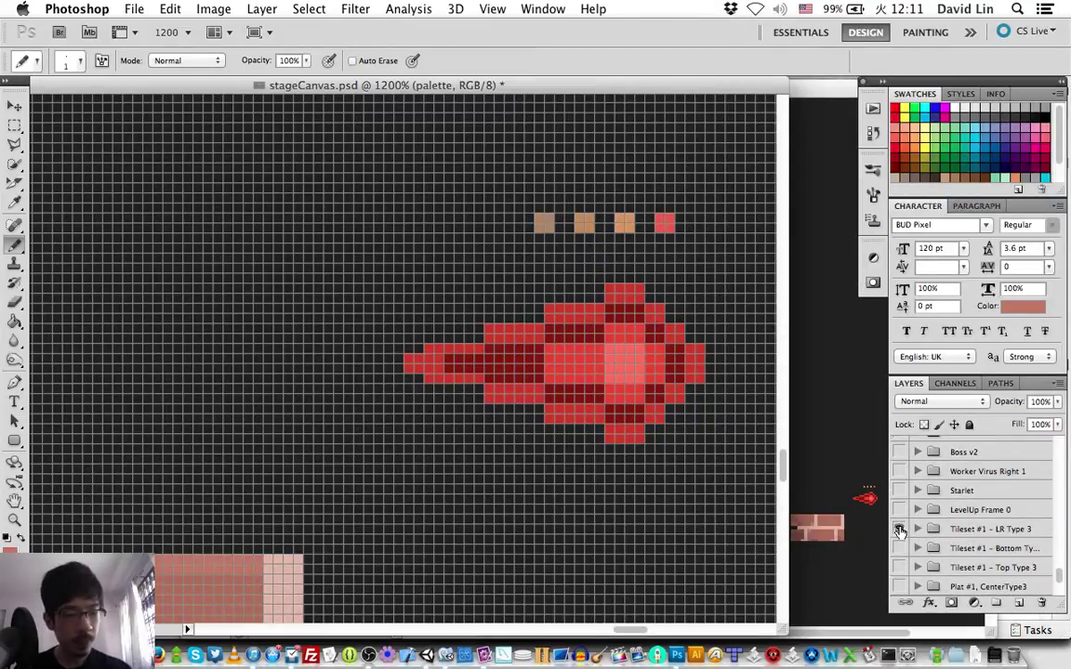
{"action": "left_click", "coordinate": [899, 548]}
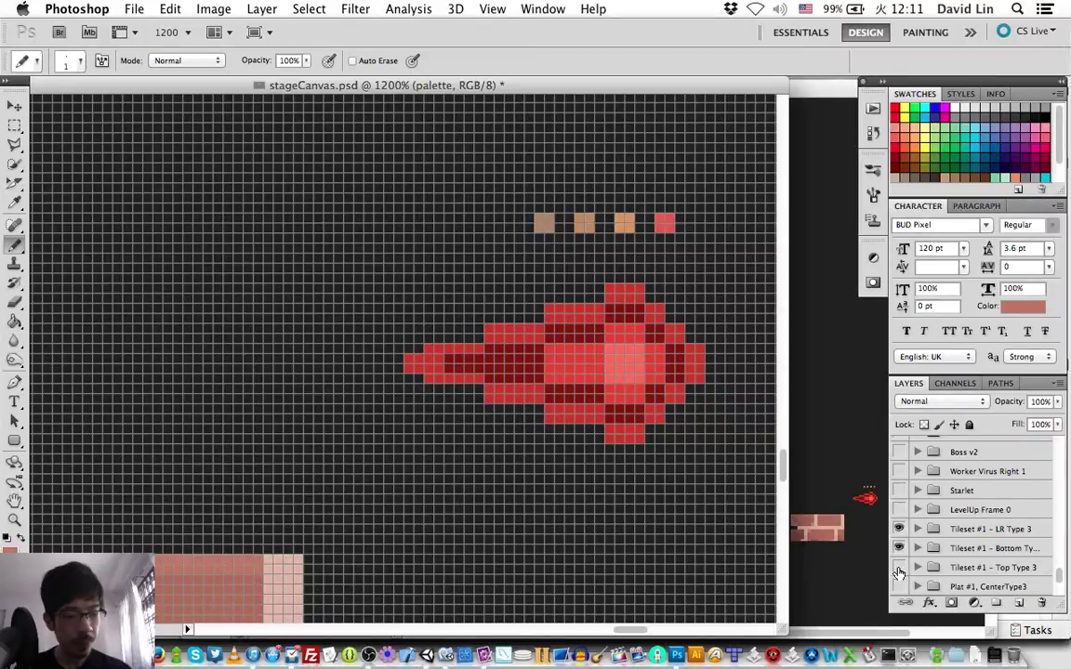
{"action": "left_click_drag", "start_coordinate": [898, 571], "coordinate": [899, 529]}
{"action": "scroll", "coordinate": [899, 571], "scroll_direction": "down", "scroll_amount": 1}
{"action": "left_click", "coordinate": [899, 567]}
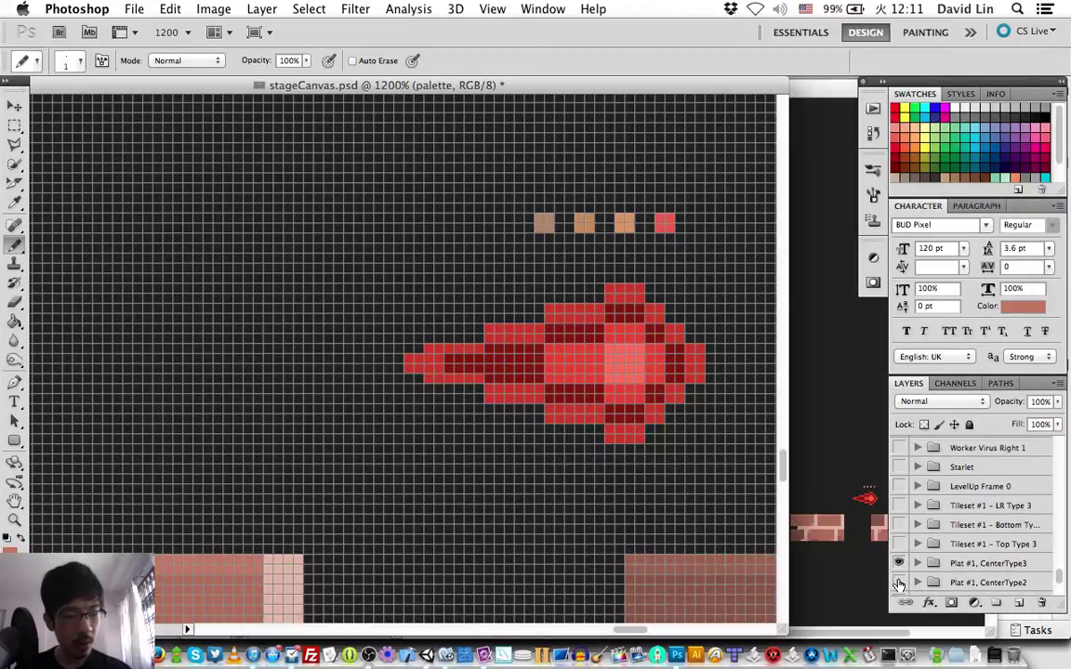
{"action": "left_click", "coordinate": [899, 581]}
{"action": "scroll", "coordinate": [899, 582], "scroll_direction": "down", "scroll_amount": 1}
{"action": "left_click", "coordinate": [898, 582]}
{"action": "scroll", "coordinate": [899, 582], "scroll_direction": "down", "scroll_amount": 1}
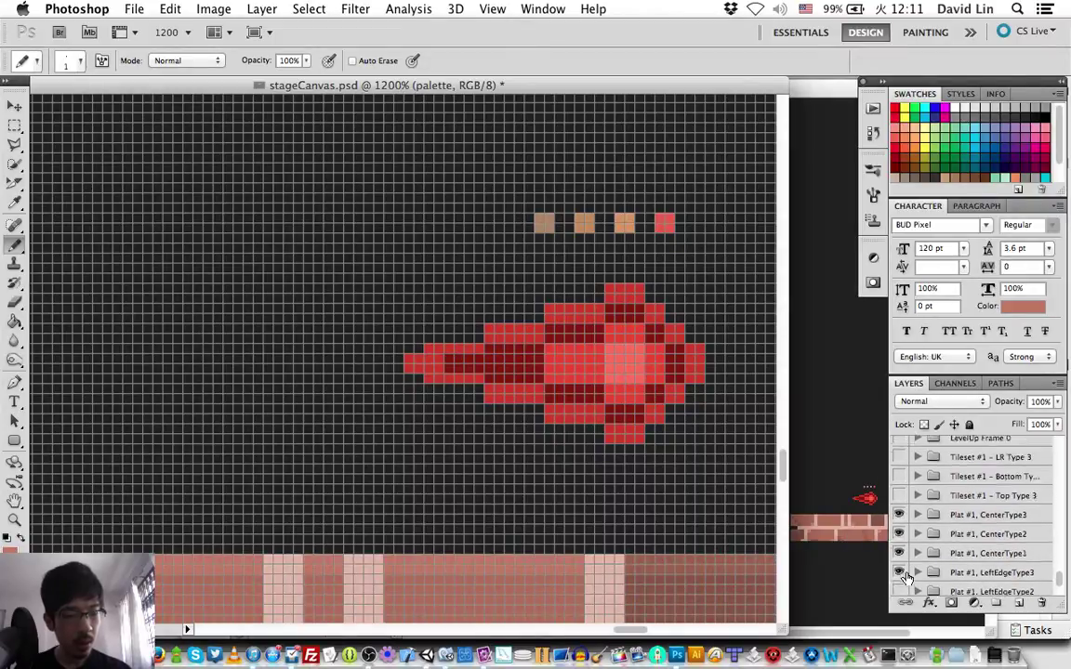
{"action": "scroll", "coordinate": [907, 578], "scroll_direction": "down", "scroll_amount": 2}
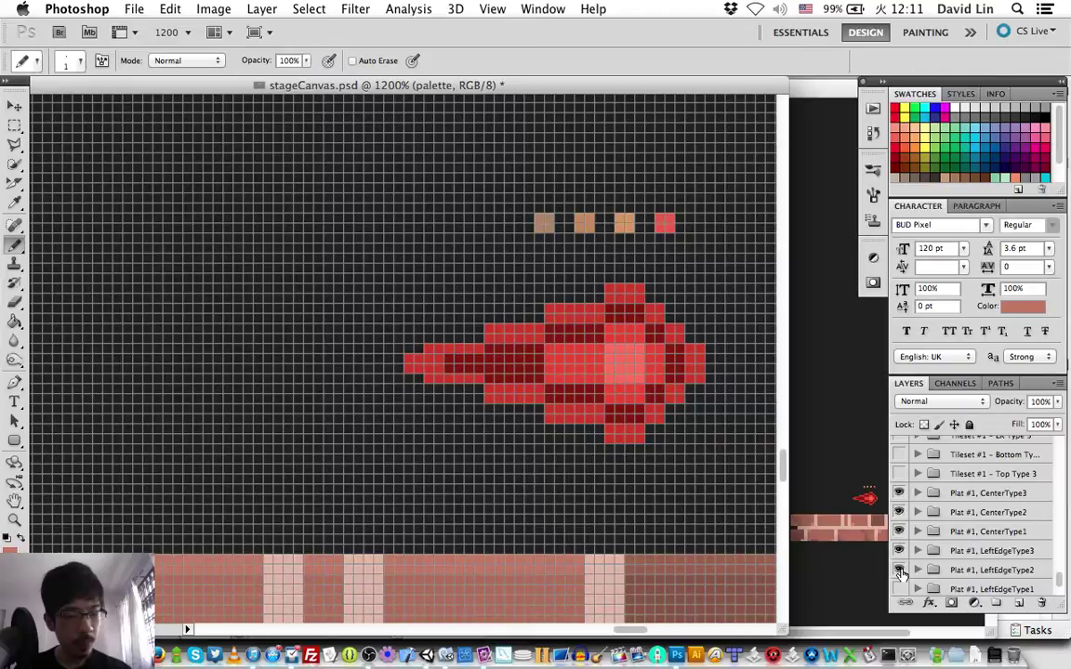
{"action": "scroll", "coordinate": [900, 573], "scroll_direction": "down", "scroll_amount": 2}
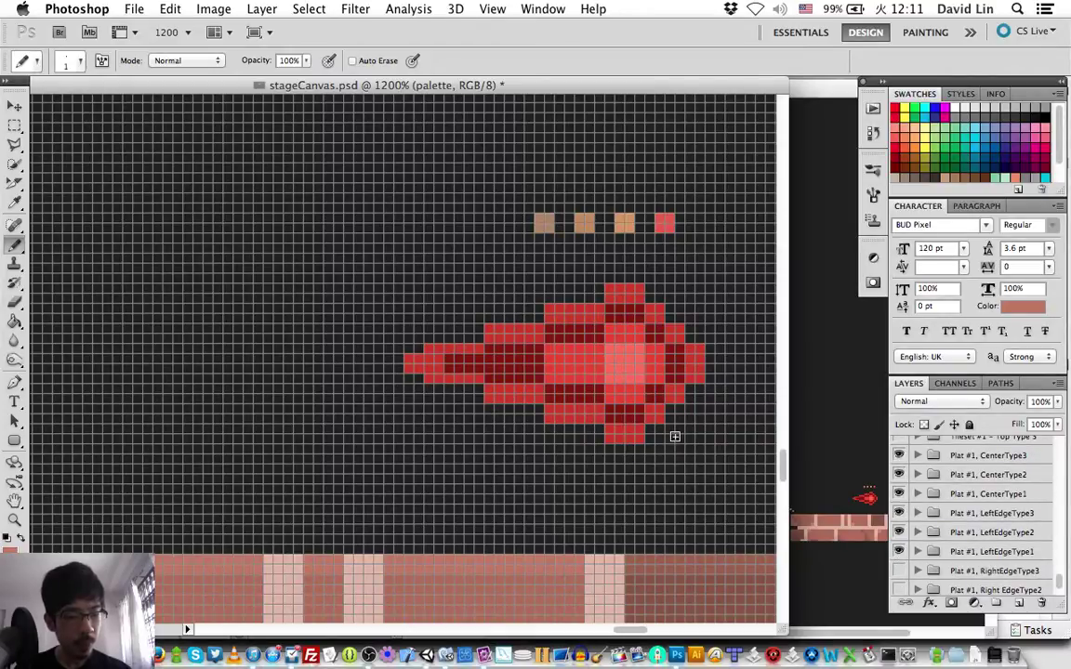
Scroll the Layers panel back up to the PinkFart? group and save stageCanvas.psd
{"action": "scroll", "coordinate": [932, 526], "scroll_direction": "up", "scroll_amount": 5}
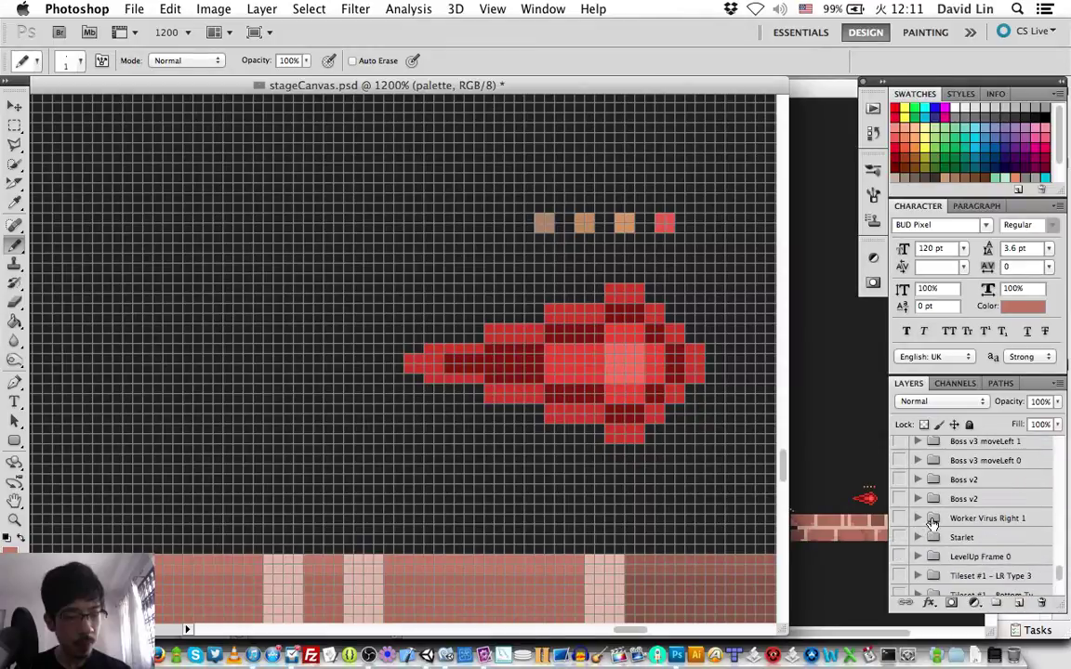
{"action": "scroll", "coordinate": [932, 526], "scroll_direction": "up", "scroll_amount": 2}
{"action": "scroll", "coordinate": [932, 526], "scroll_direction": "up", "scroll_amount": 2}
{"action": "scroll", "coordinate": [932, 526], "scroll_direction": "up", "scroll_amount": 2}
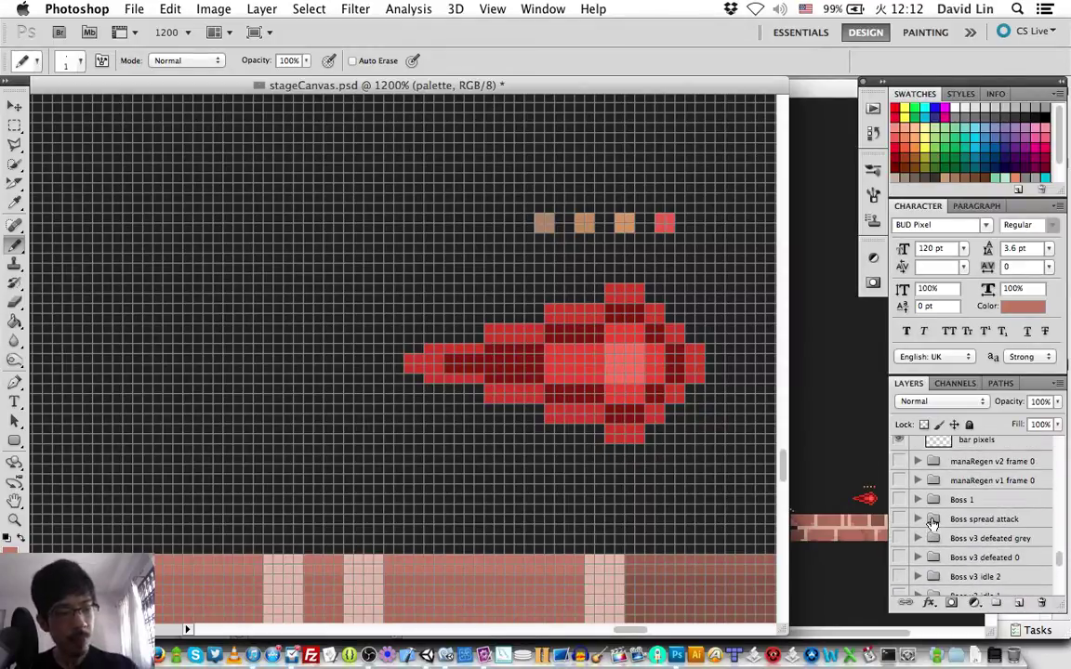
{"action": "scroll", "coordinate": [932, 526], "scroll_direction": "up", "scroll_amount": 2}
{"action": "scroll", "coordinate": [957, 479], "scroll_direction": "up", "scroll_amount": 2}
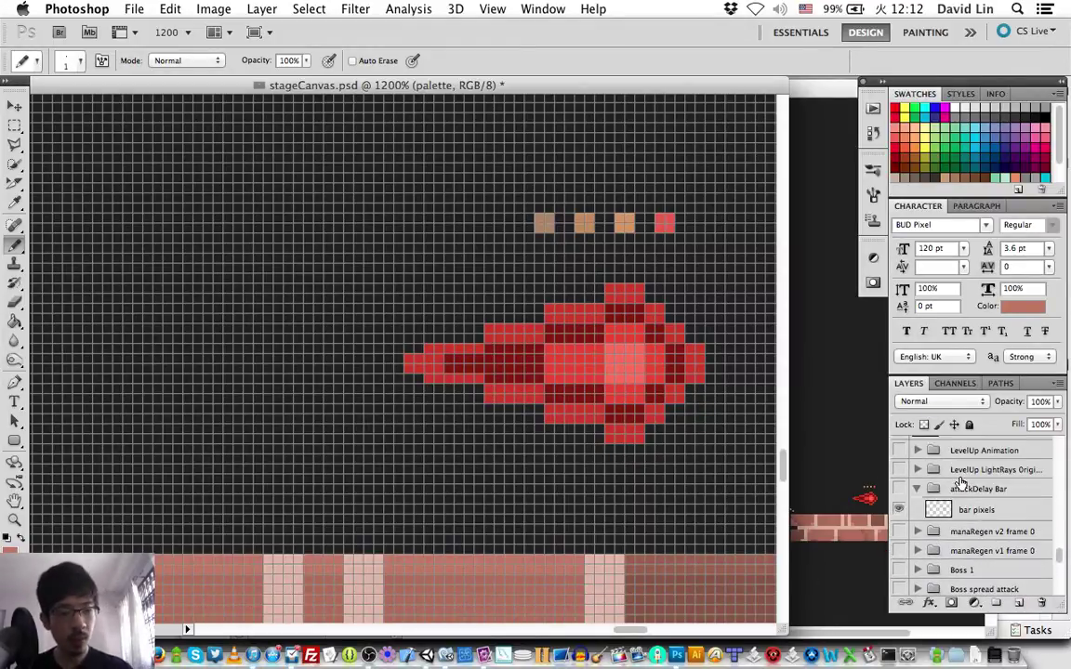
{"action": "scroll", "coordinate": [960, 482], "scroll_direction": "up", "scroll_amount": 2}
{"action": "scroll", "coordinate": [960, 482], "scroll_direction": "up", "scroll_amount": 3}
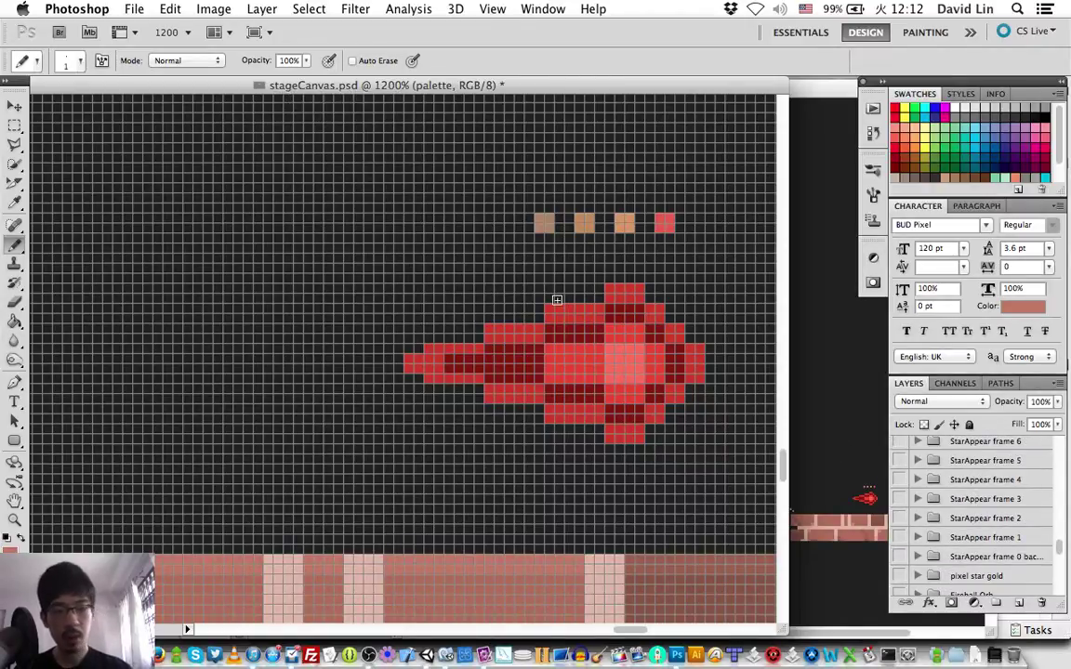
{"action": "scroll", "coordinate": [978, 537], "scroll_direction": "up", "scroll_amount": 3}
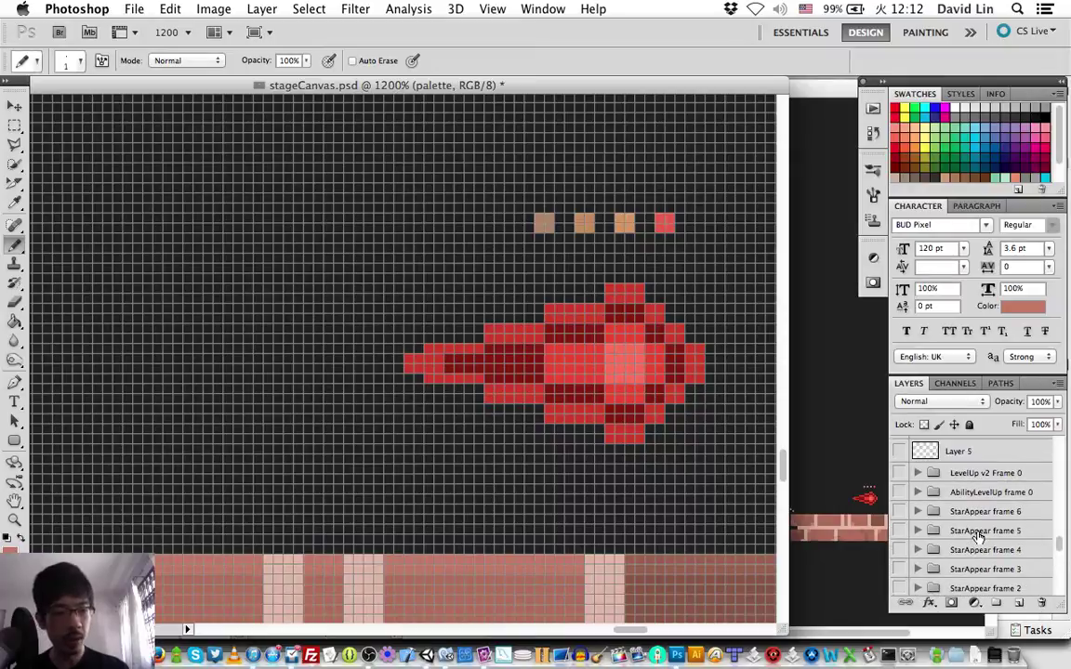
{"action": "scroll", "coordinate": [977, 537], "scroll_direction": "up", "scroll_amount": 5}
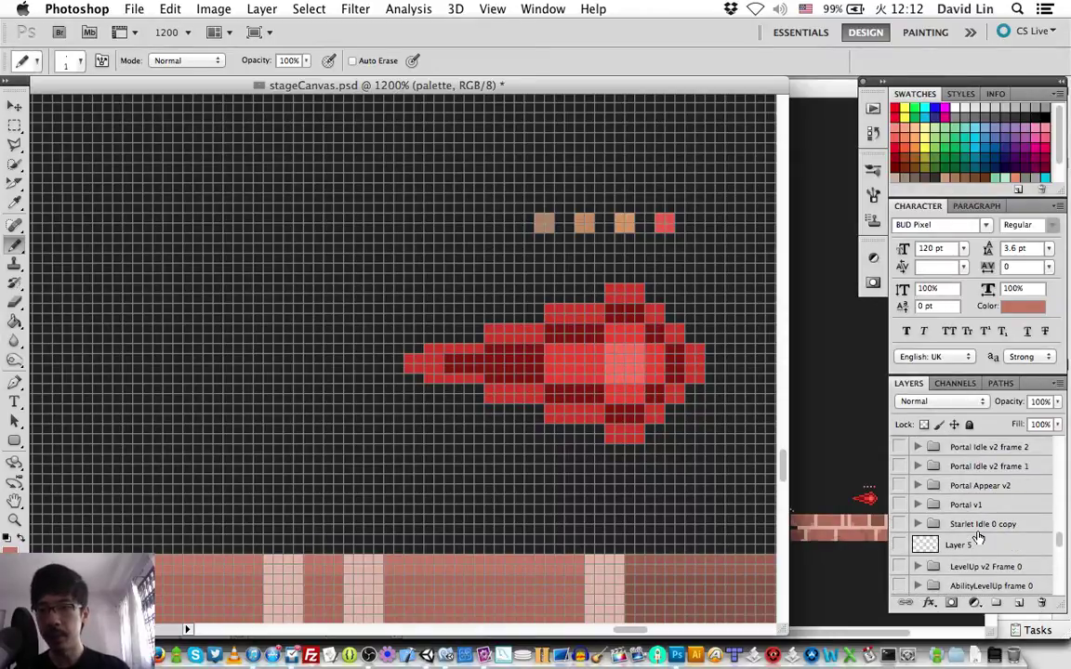
{"action": "scroll", "coordinate": [978, 538], "scroll_direction": "up", "scroll_amount": 5}
{"action": "scroll", "coordinate": [980, 537], "scroll_direction": "up", "scroll_amount": 3}
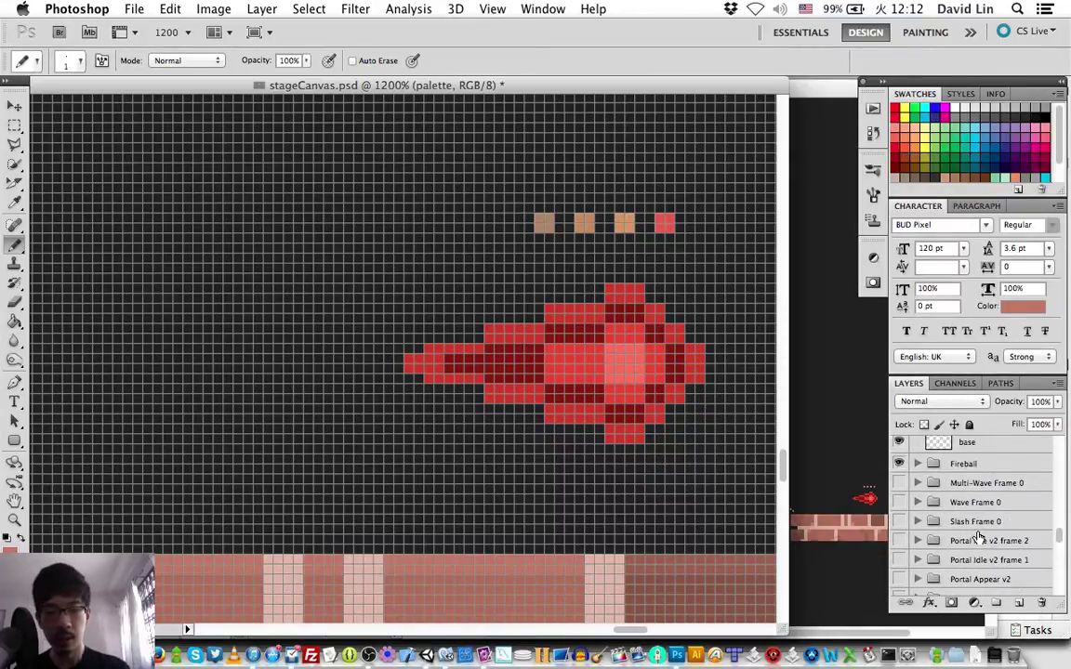
{"action": "scroll", "coordinate": [985, 537], "scroll_direction": "up", "scroll_amount": 4}
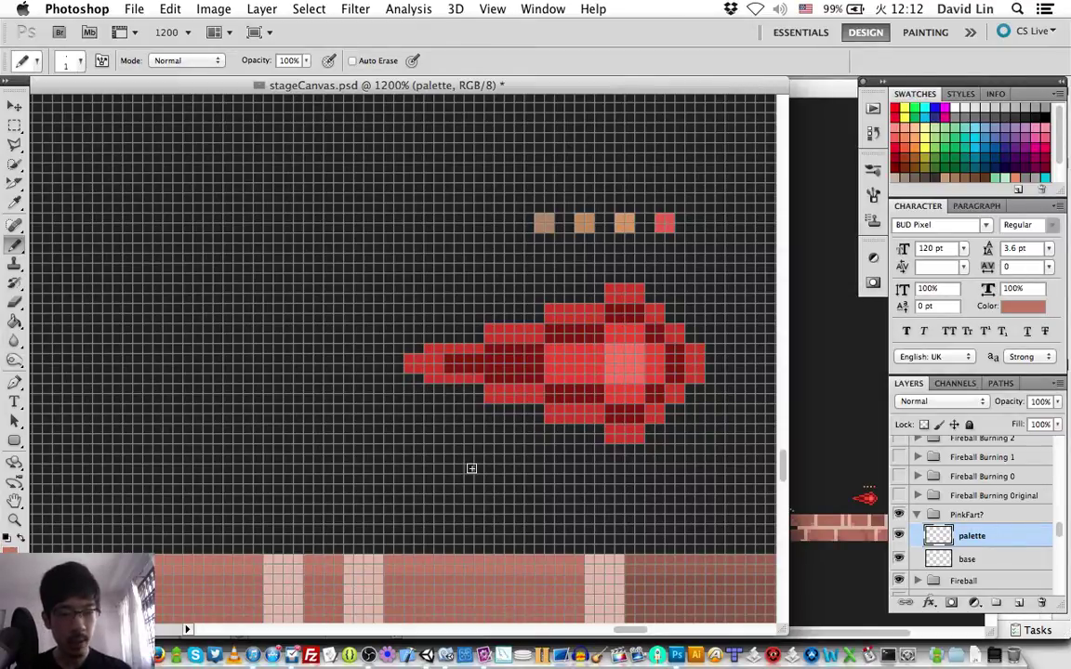
{"action": "key", "text": "ctrl+s"}
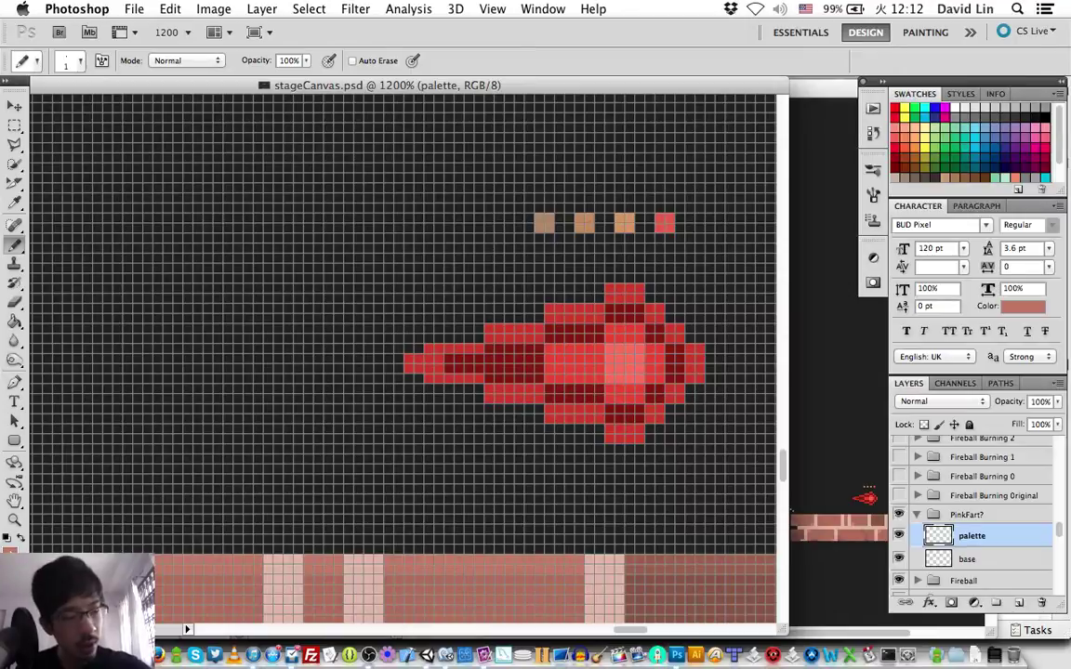
Set the foreground colour to magenta #eb0fc4 and pencil one pixel in the upper-left canvas
{"action": "left_click", "coordinate": [10, 548]}
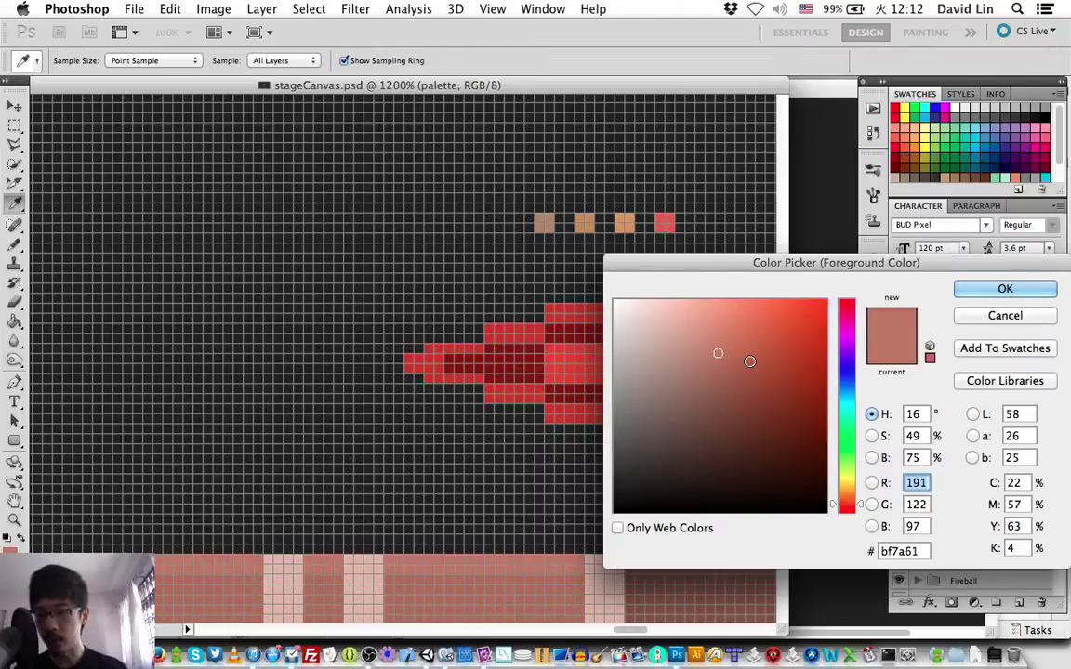
{"action": "left_click", "coordinate": [846, 337]}
{"action": "left_click_drag", "start_coordinate": [844, 356], "coordinate": [846, 334]}
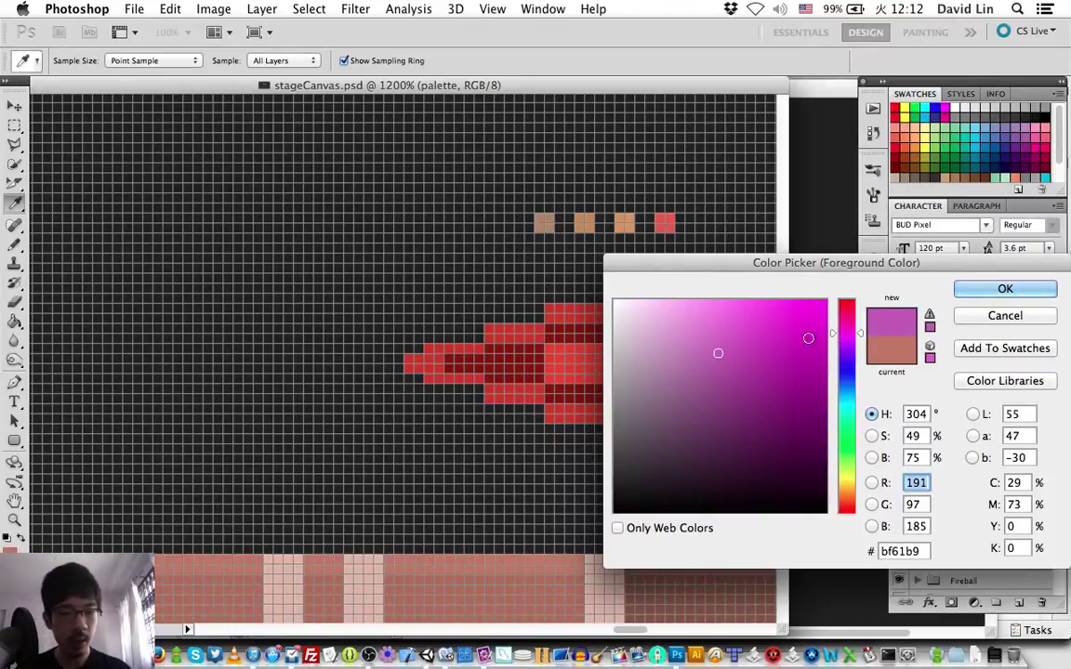
{"action": "left_click", "coordinate": [857, 336]}
{"action": "left_click_drag", "start_coordinate": [856, 337], "coordinate": [861, 330]}
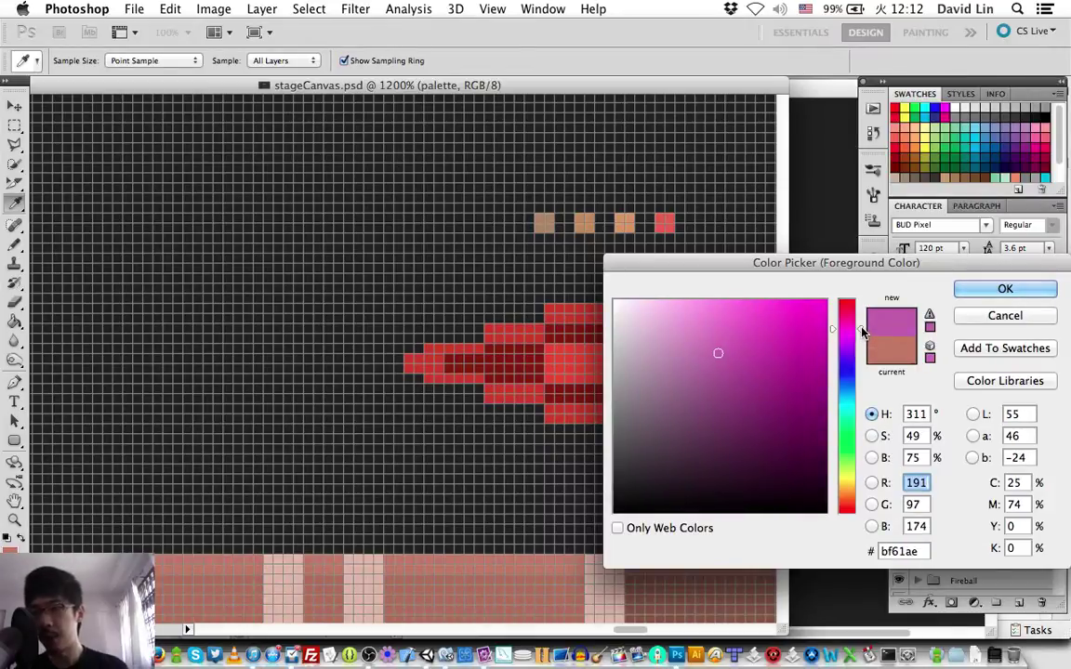
{"action": "left_click", "coordinate": [812, 319]}
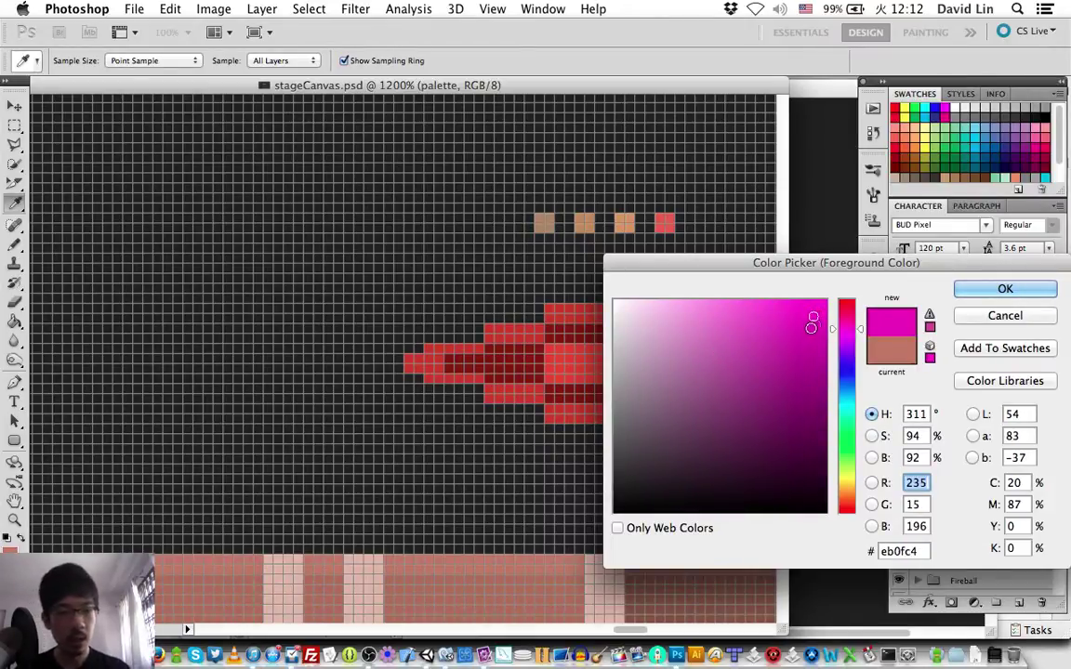
{"action": "key", "text": "Return"}
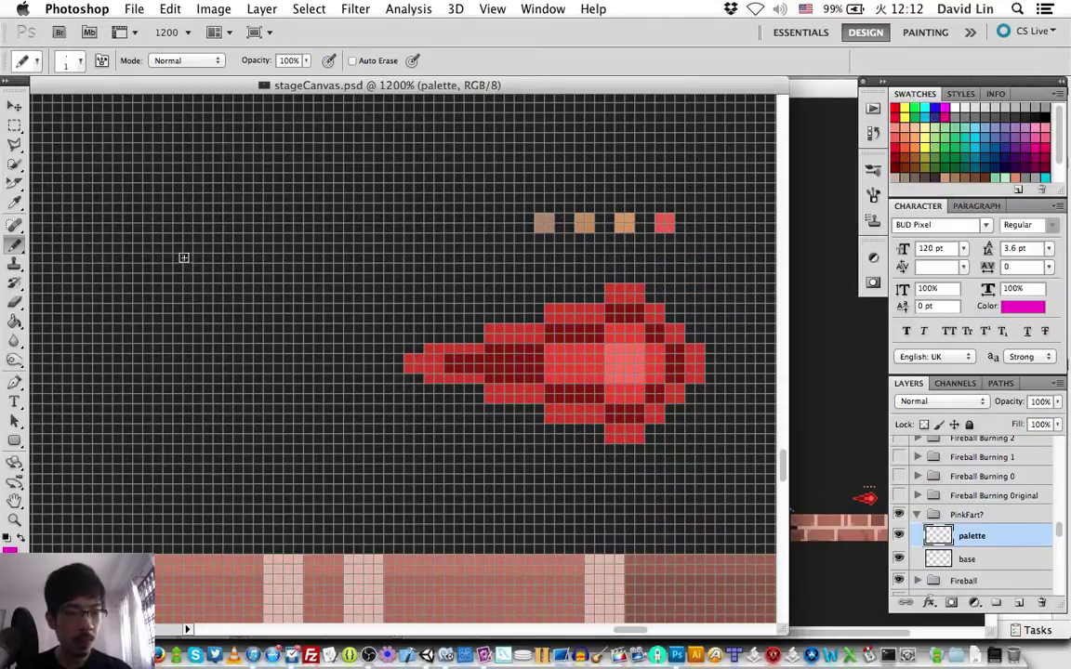
{"action": "left_click", "coordinate": [223, 223]}
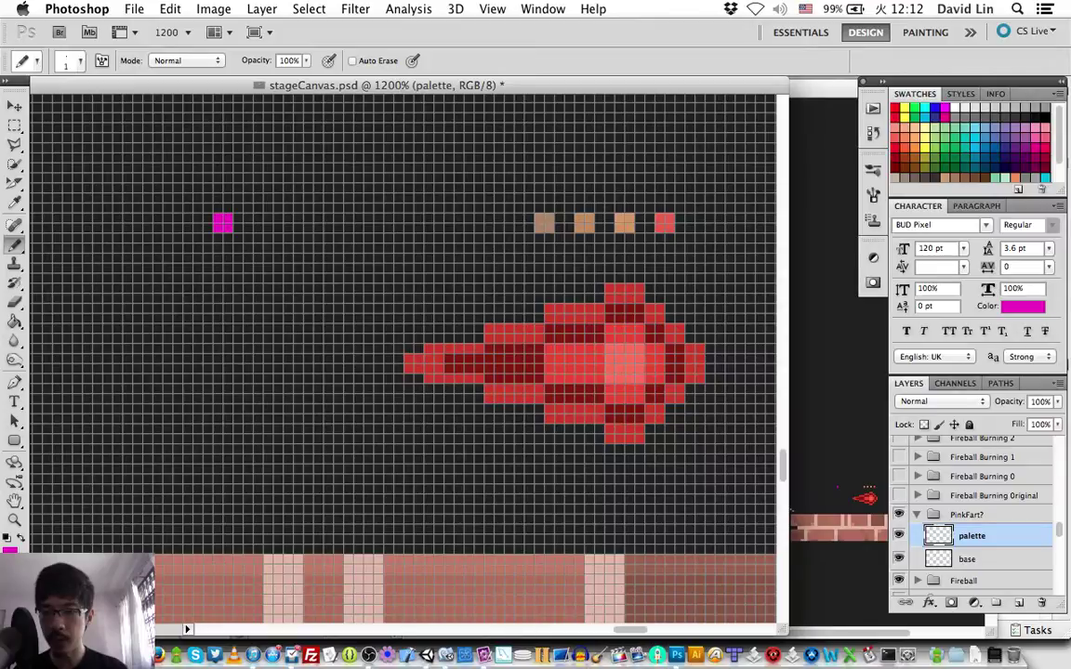
Try out several hue and saturation adjustments to the magenta foreground colour
{"action": "left_click", "coordinate": [10, 548]}
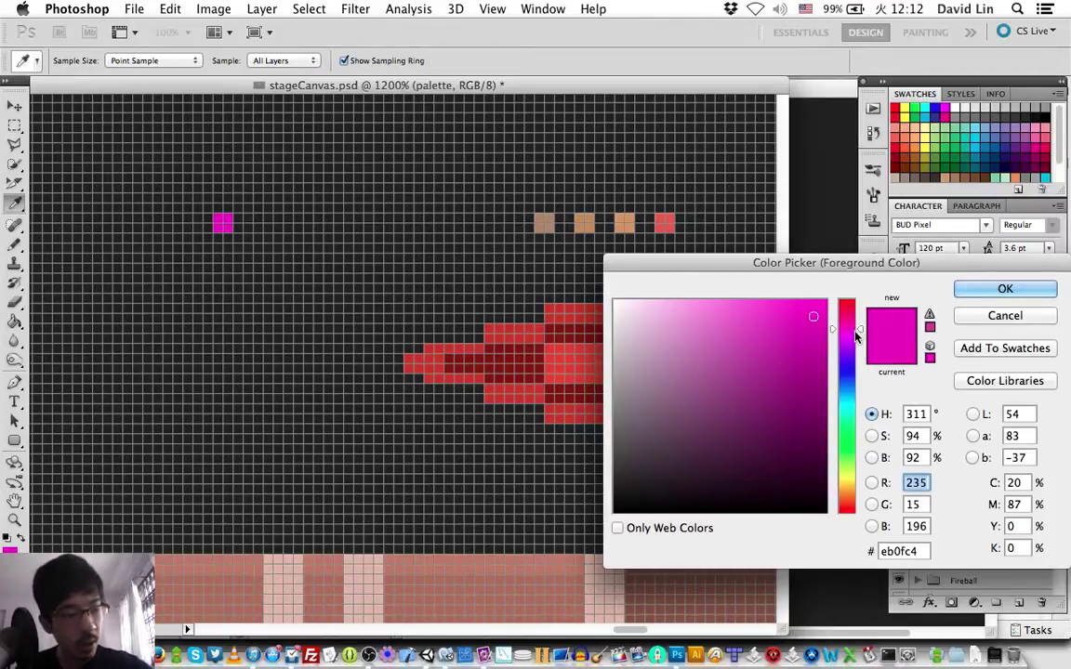
{"action": "left_click_drag", "start_coordinate": [856, 336], "coordinate": [861, 338]}
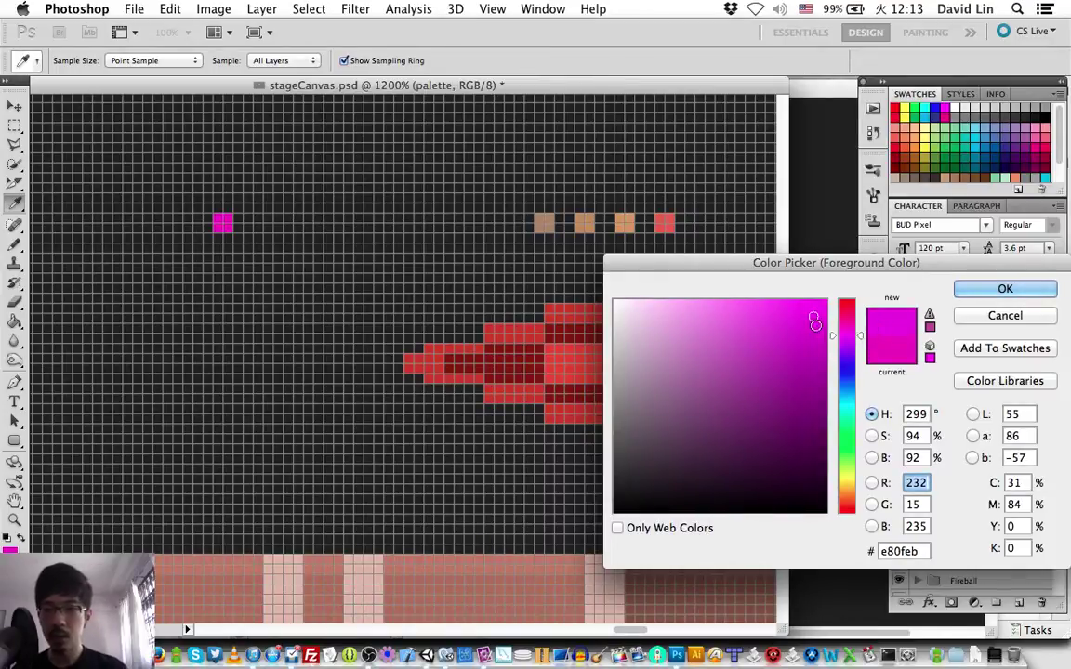
{"action": "left_click_drag", "start_coordinate": [813, 317], "coordinate": [812, 308]}
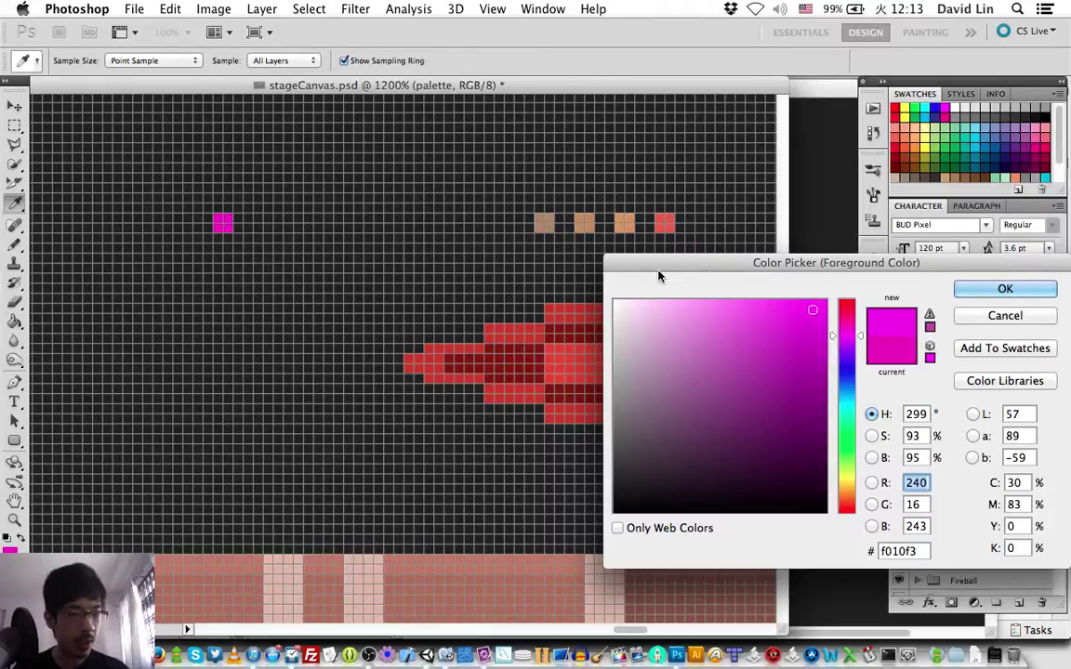
{"action": "key", "text": "Return"}
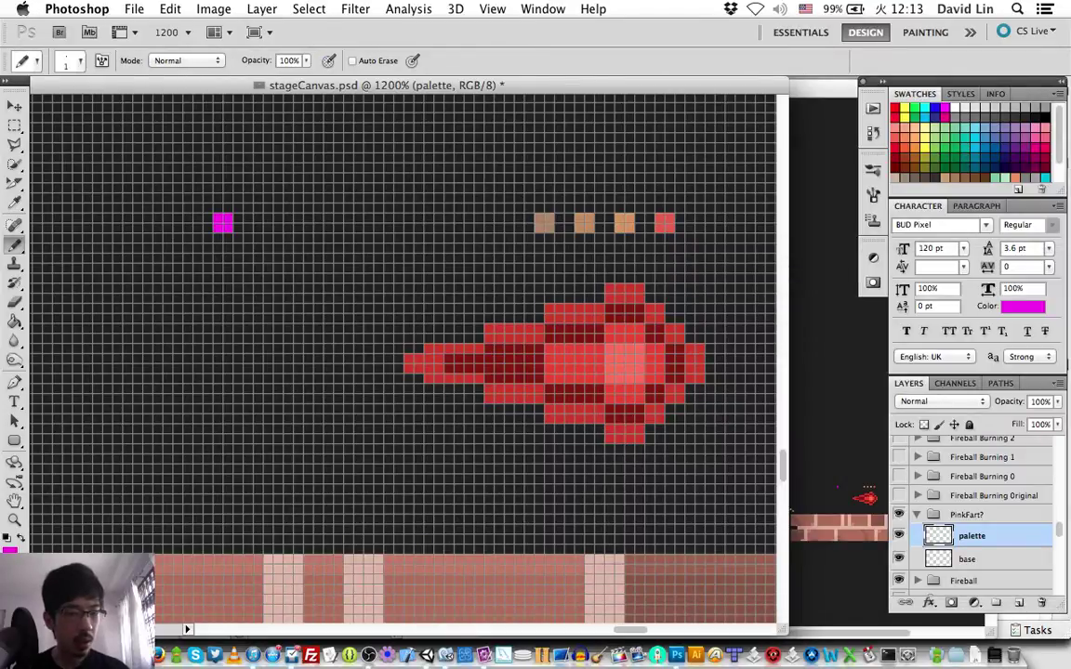
{"action": "left_click", "coordinate": [10, 549]}
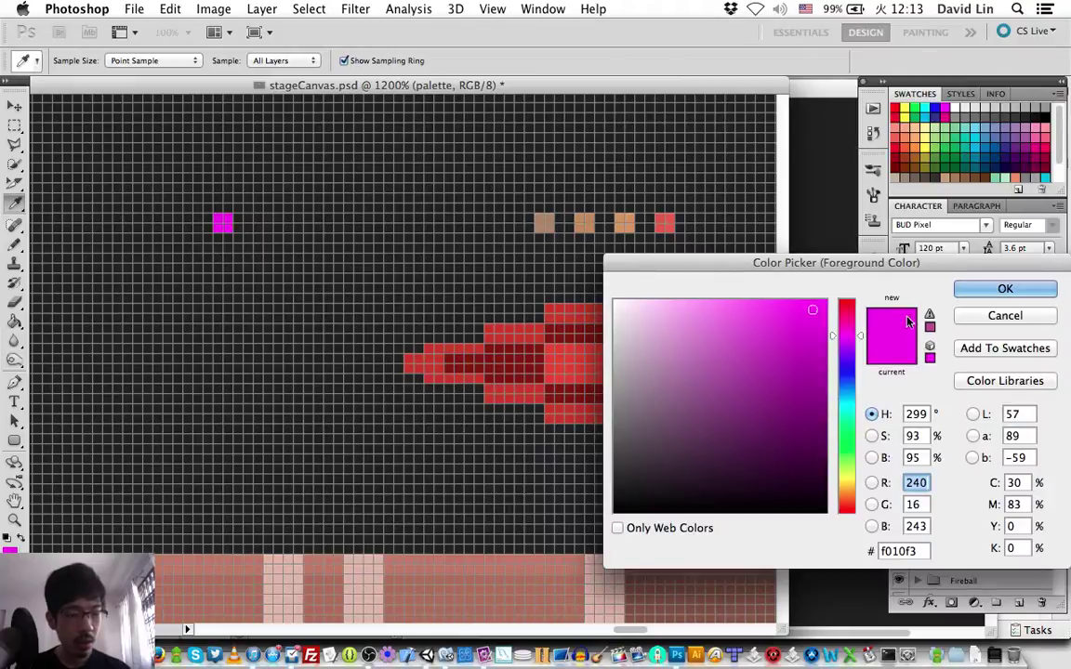
{"action": "left_click_drag", "start_coordinate": [860, 336], "coordinate": [857, 328]}
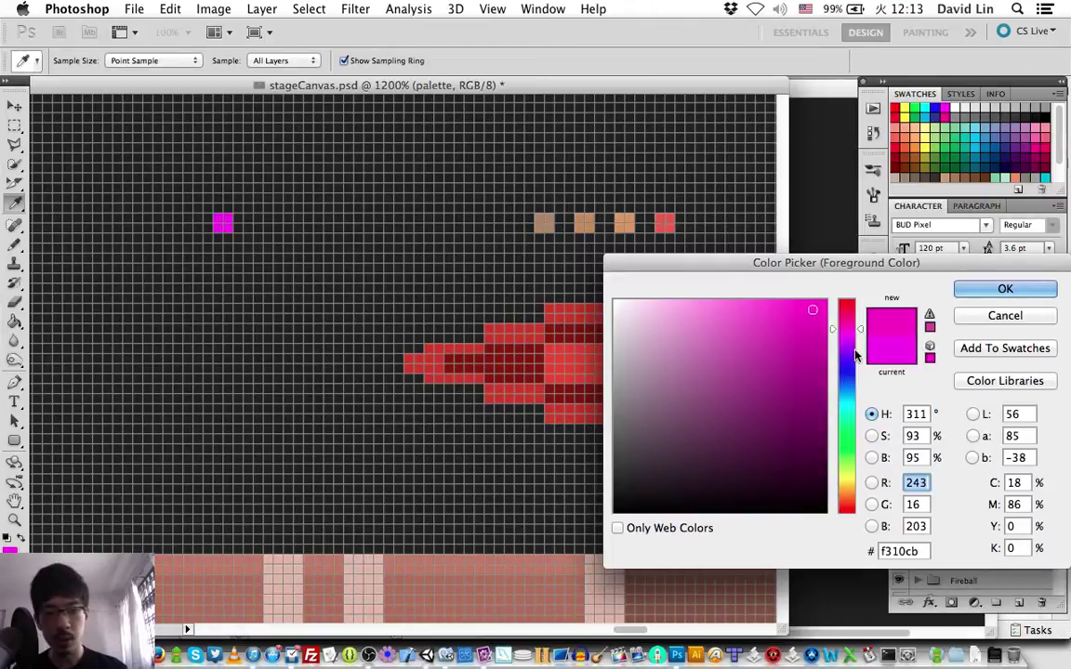
{"action": "left_click_drag", "start_coordinate": [861, 333], "coordinate": [812, 305]}
{"action": "left_click", "coordinate": [799, 304]}
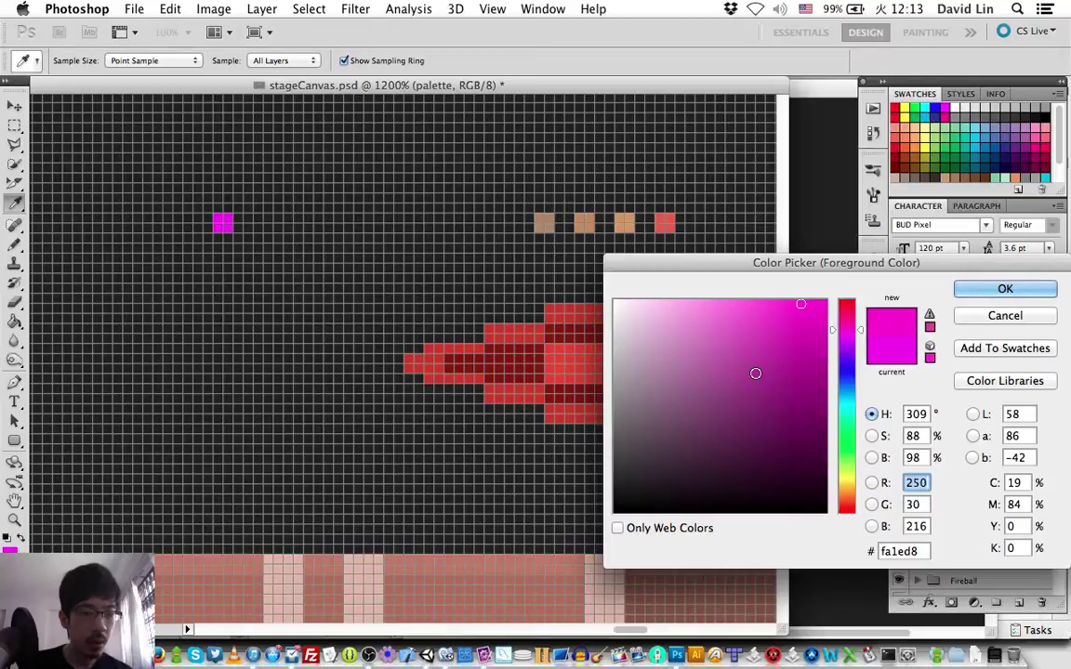
{"action": "key", "text": "Return"}
{"action": "key", "text": "b"}
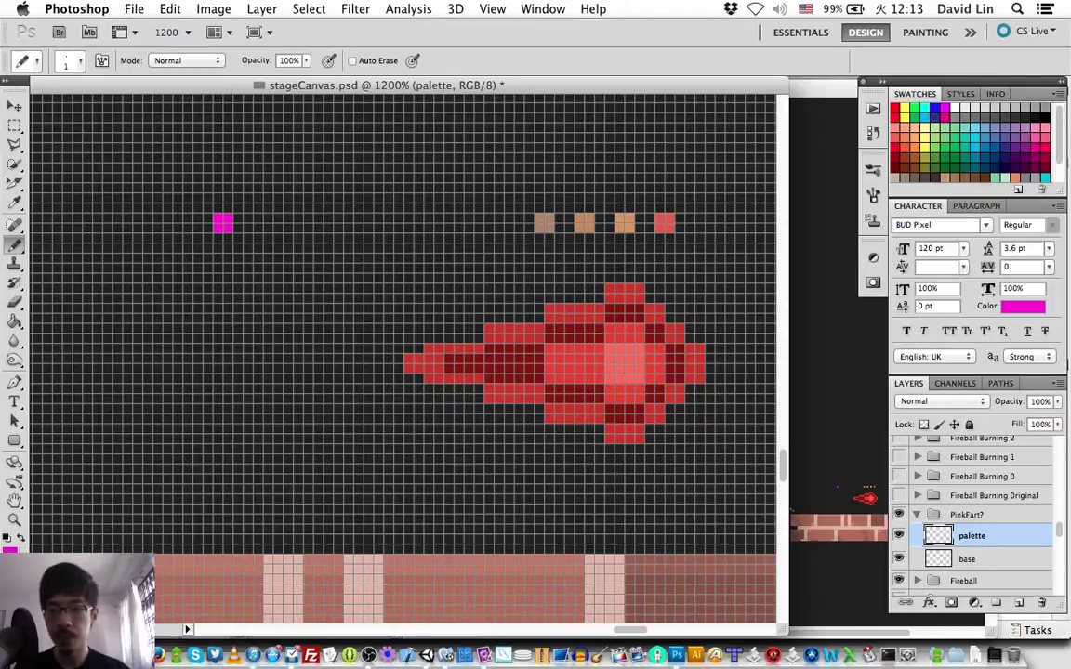
Set a slightly darker magenta (#ea1cca) and pencil a pixel left of the first
{"action": "left_click", "coordinate": [9, 549]}
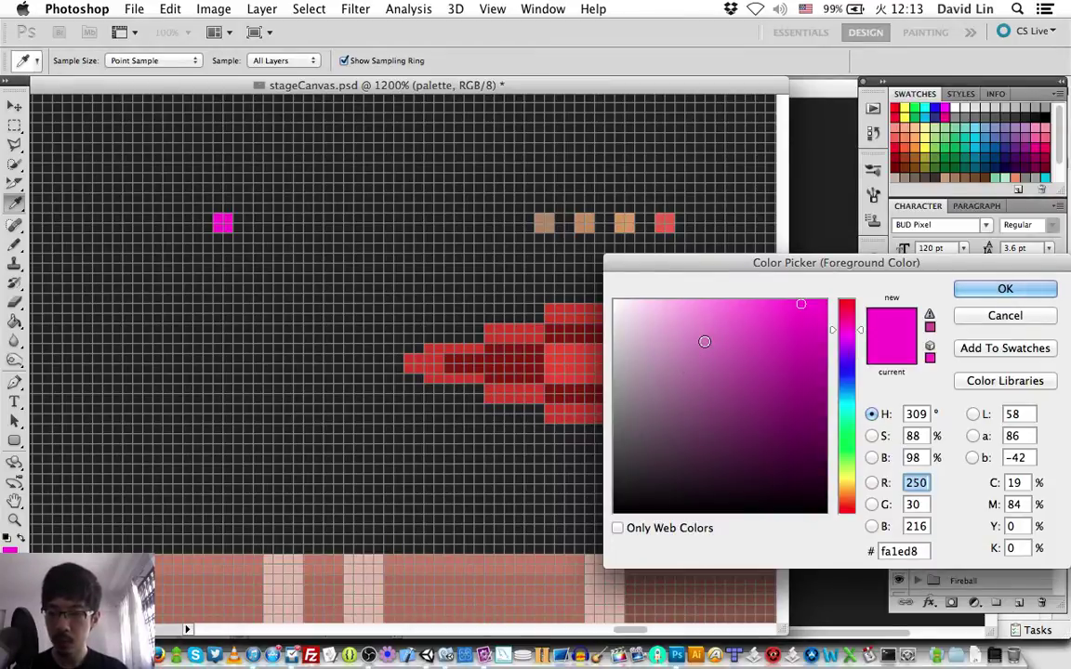
{"action": "left_click", "coordinate": [800, 316]}
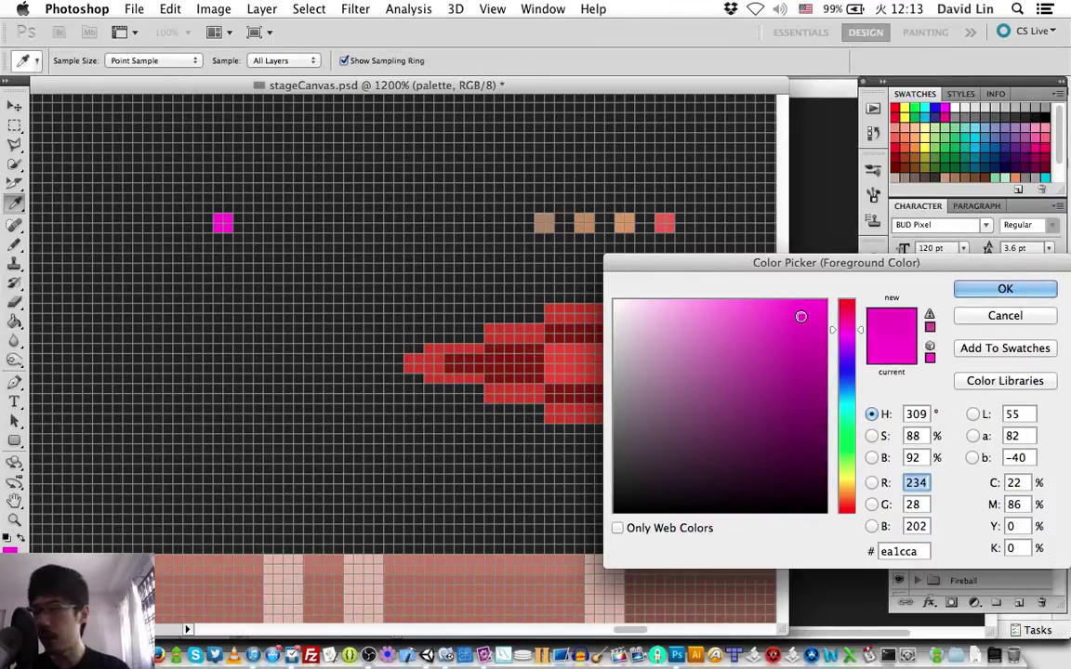
{"action": "key", "text": "Return"}
{"action": "key", "text": "b"}
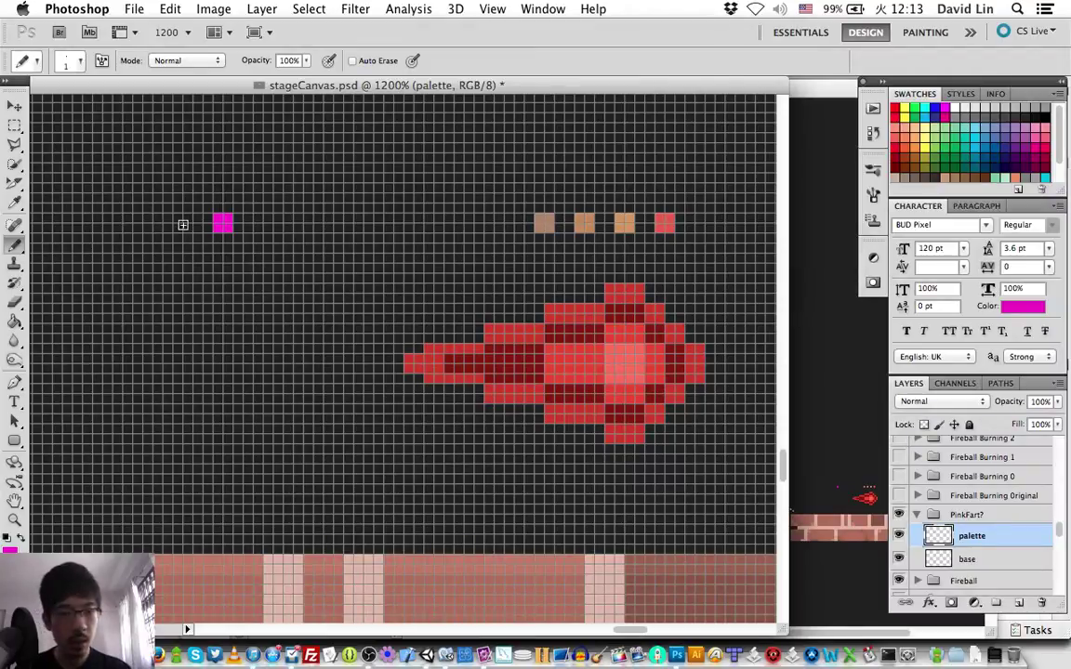
{"action": "left_click", "coordinate": [180, 220]}
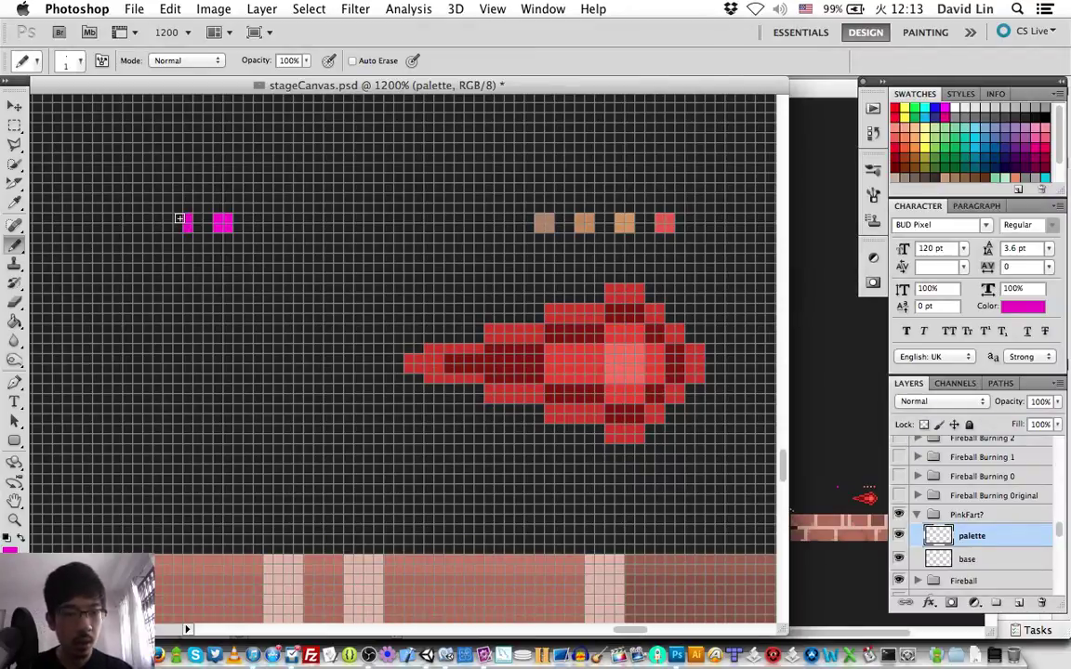
Pencil three progressively darker magenta swatch pixels leftward, ending with a dull plum
{"action": "left_click", "coordinate": [11, 549]}
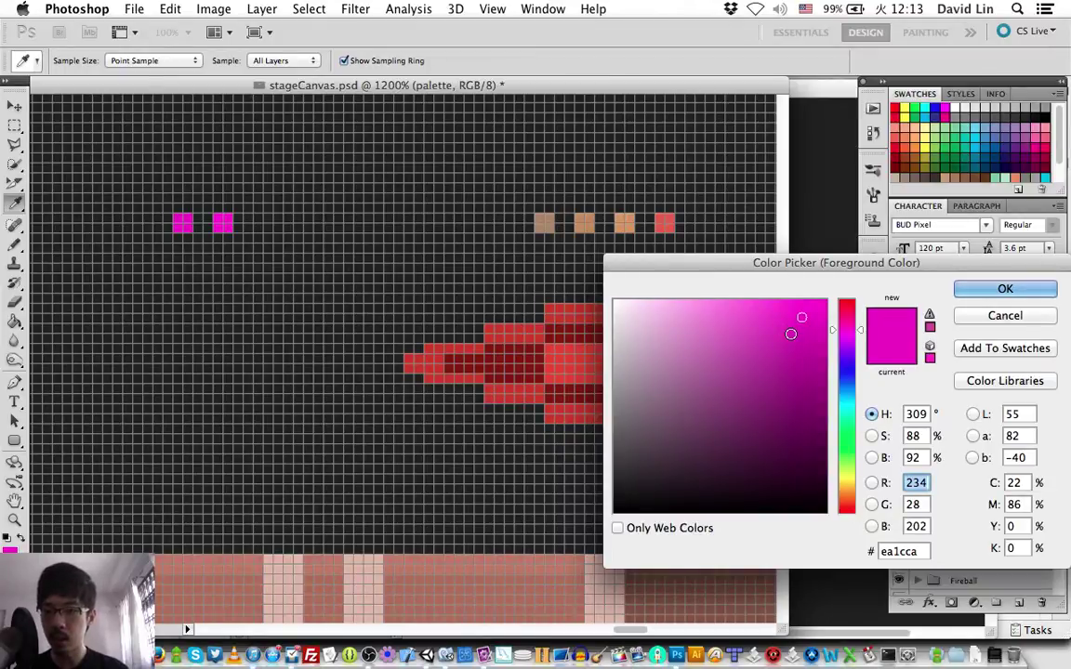
{"action": "left_click", "coordinate": [791, 332]}
{"action": "key", "text": "Return"}
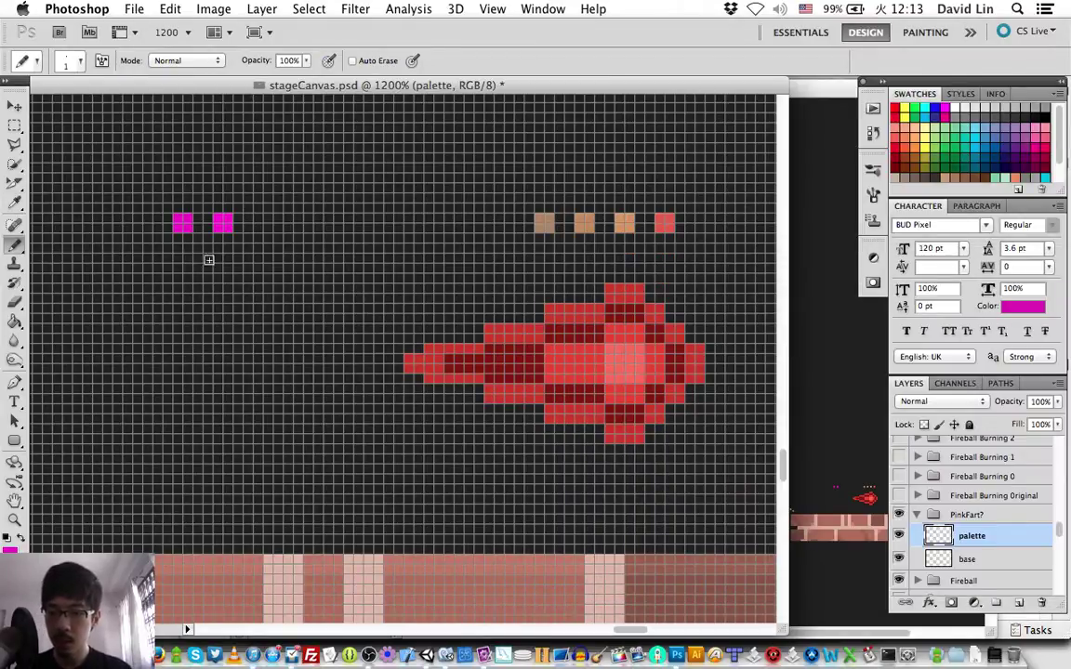
{"action": "left_click", "coordinate": [145, 224]}
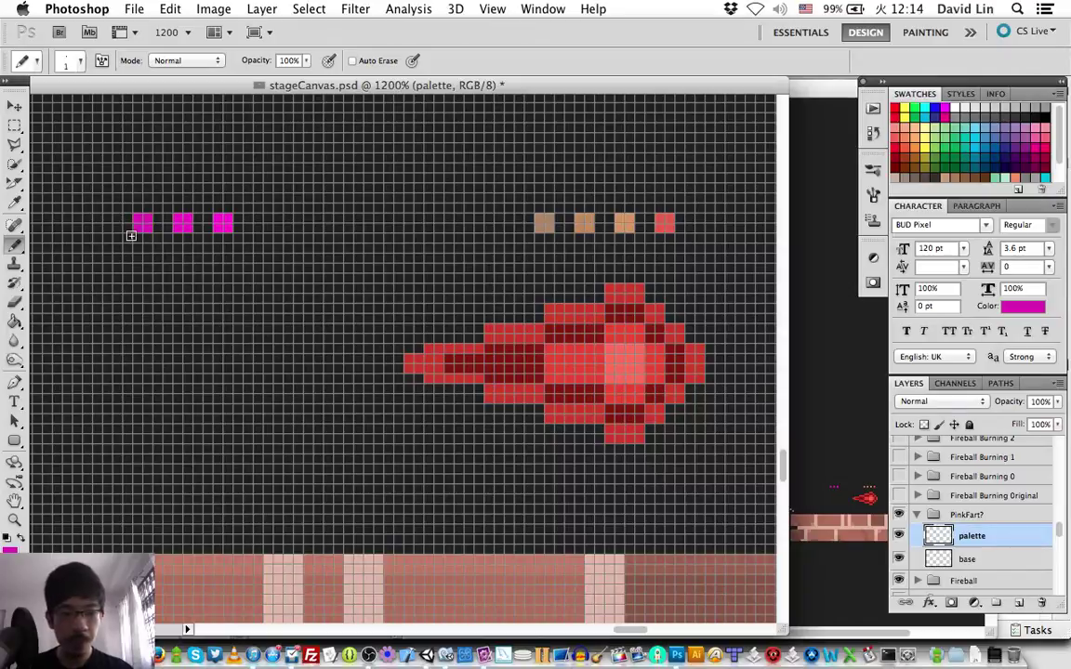
{"action": "left_click", "coordinate": [10, 549]}
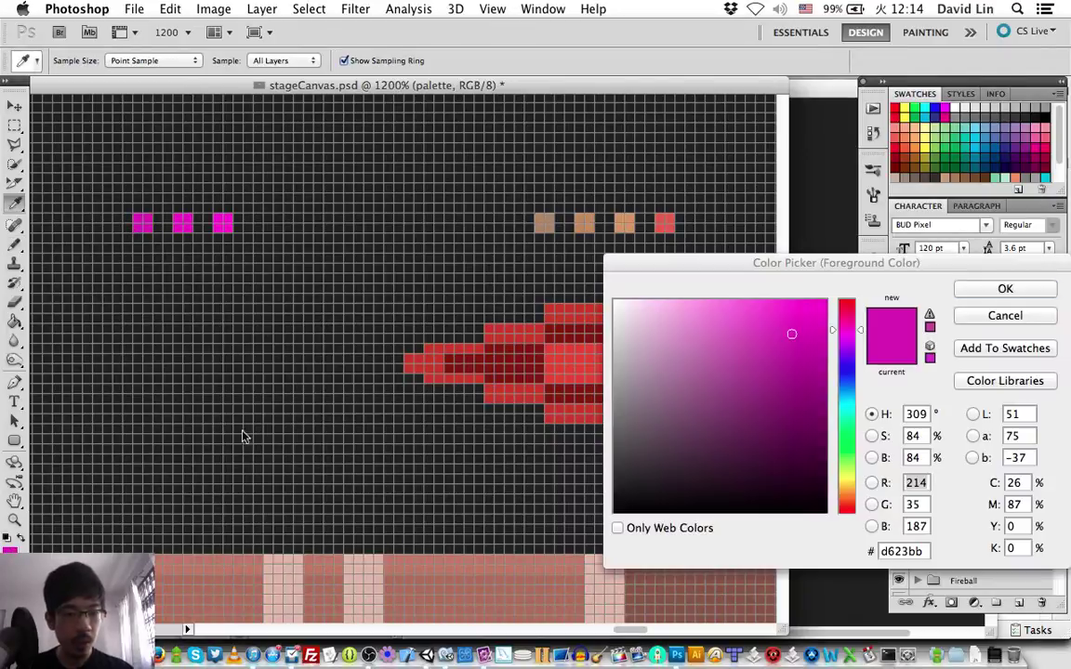
{"action": "left_click", "coordinate": [774, 362]}
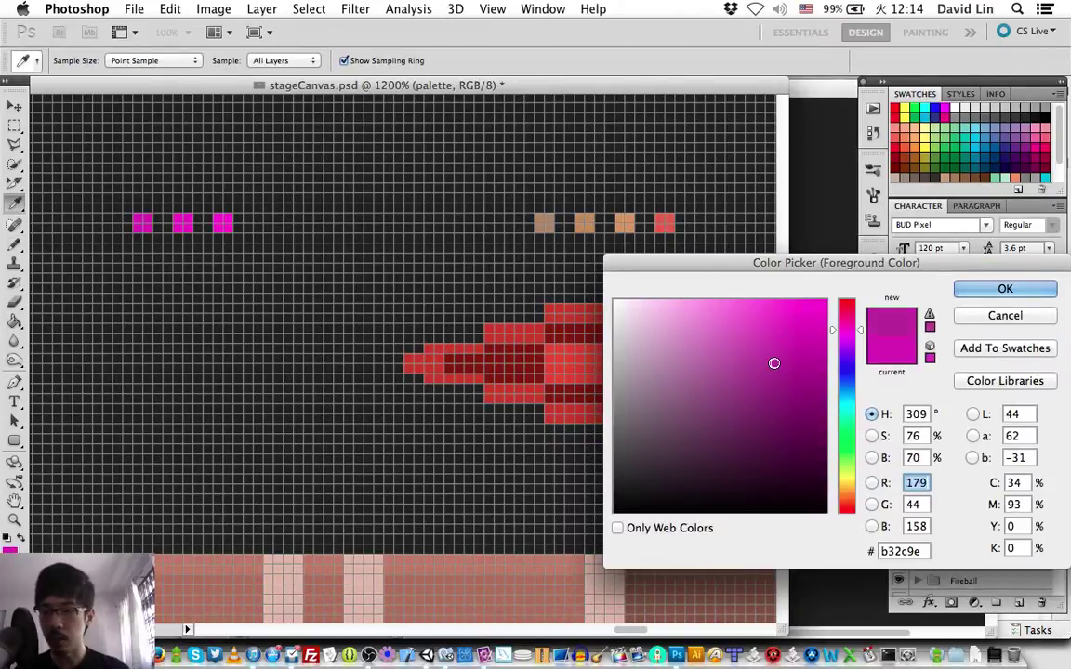
{"action": "key", "text": "Return"}
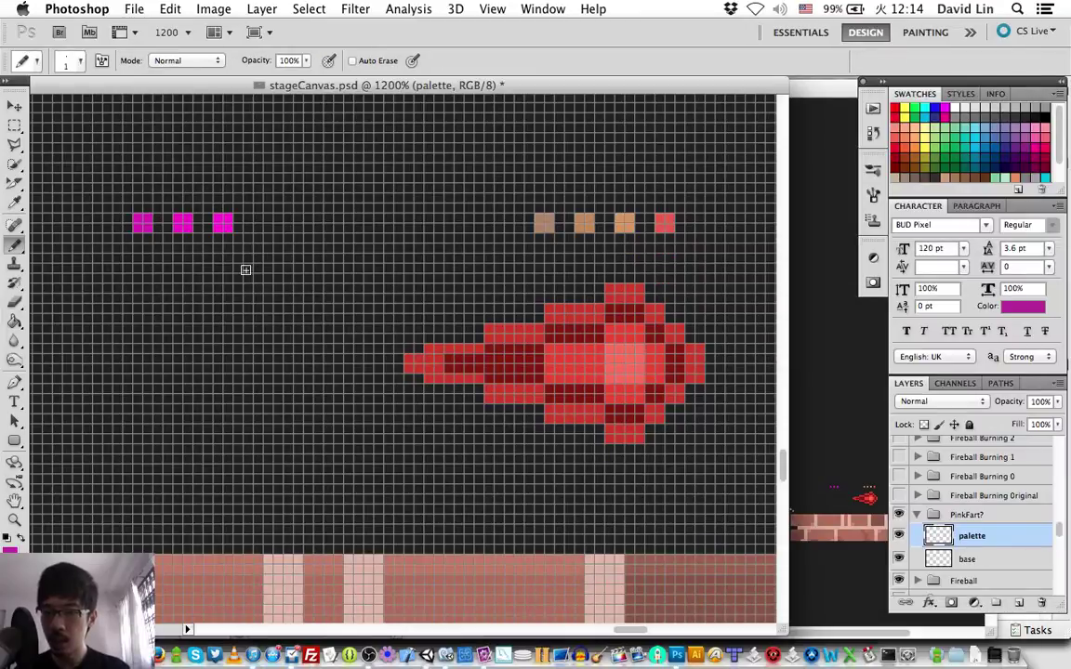
{"action": "left_click", "coordinate": [101, 223]}
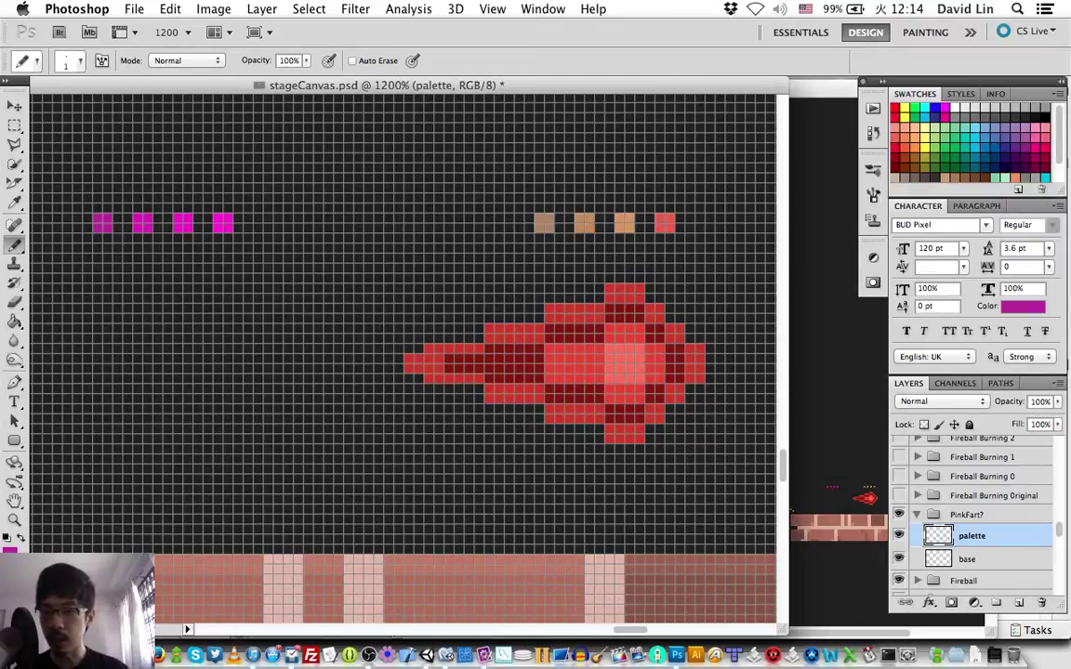
{"action": "left_click", "coordinate": [10, 549]}
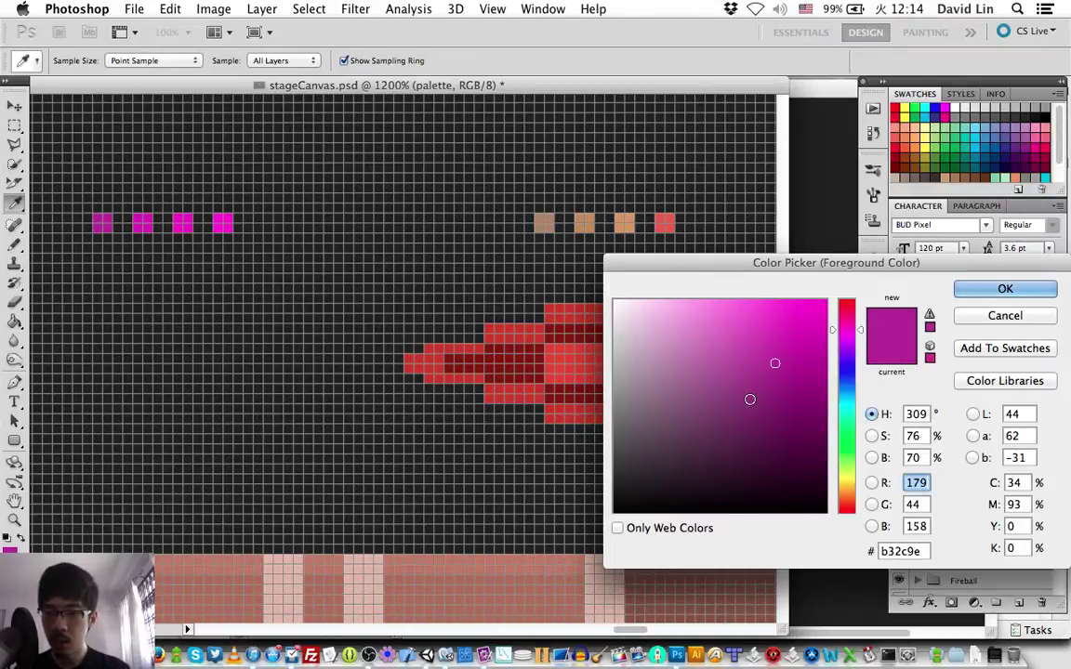
{"action": "left_click", "coordinate": [749, 399]}
{"action": "key", "text": "Return"}
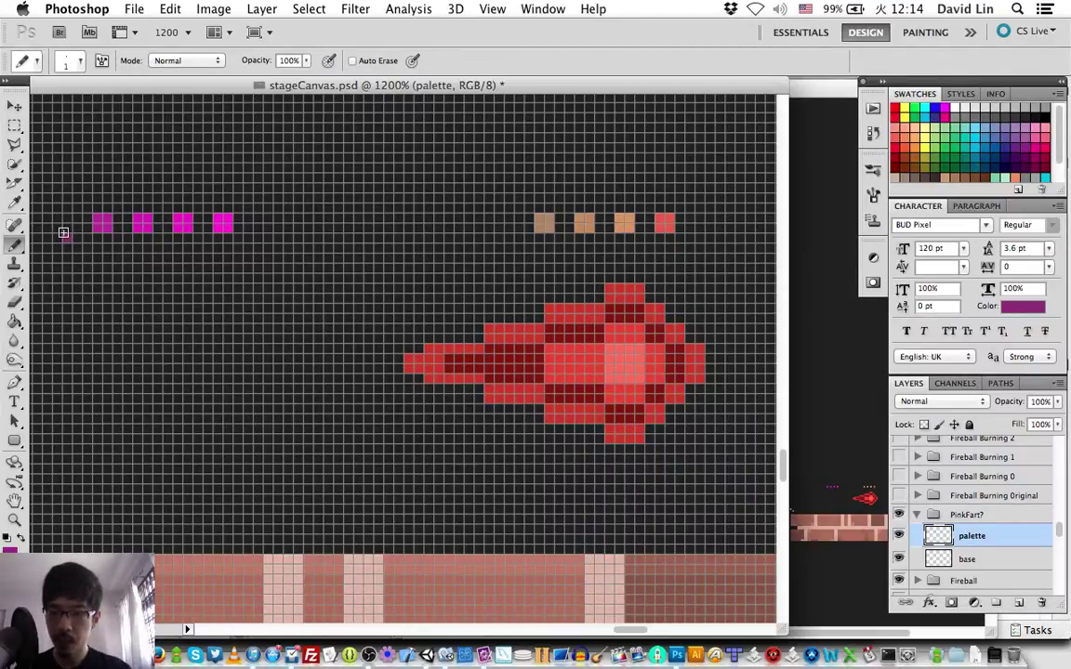
{"action": "left_click", "coordinate": [61, 223]}
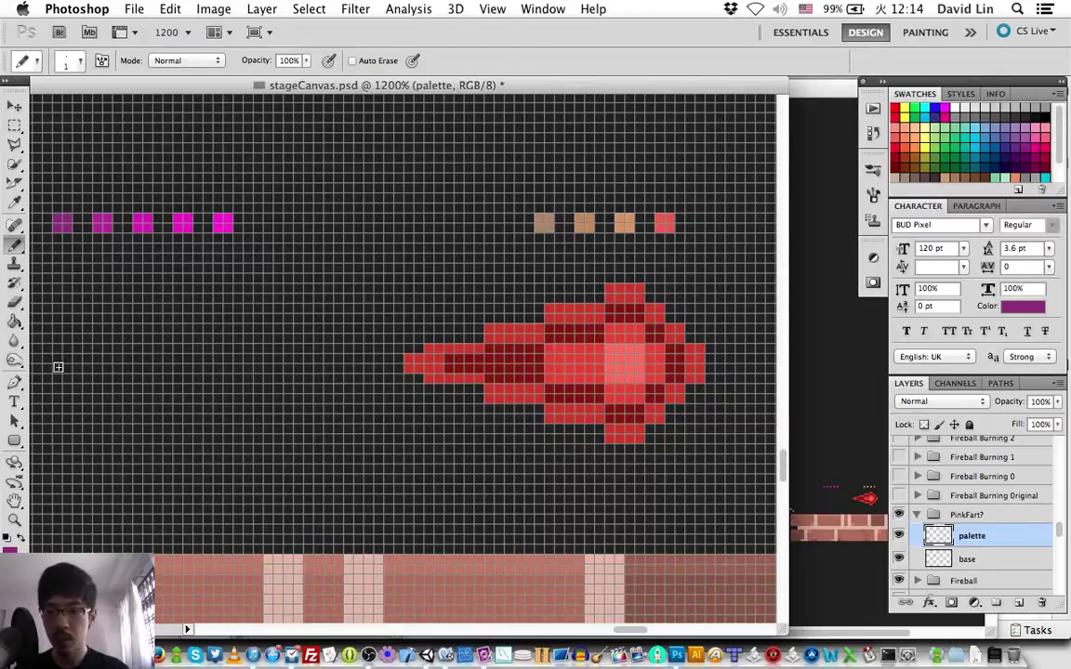
Set the foreground to a deeper purple and save stageCanvas.psd
{"action": "left_click", "coordinate": [11, 548]}
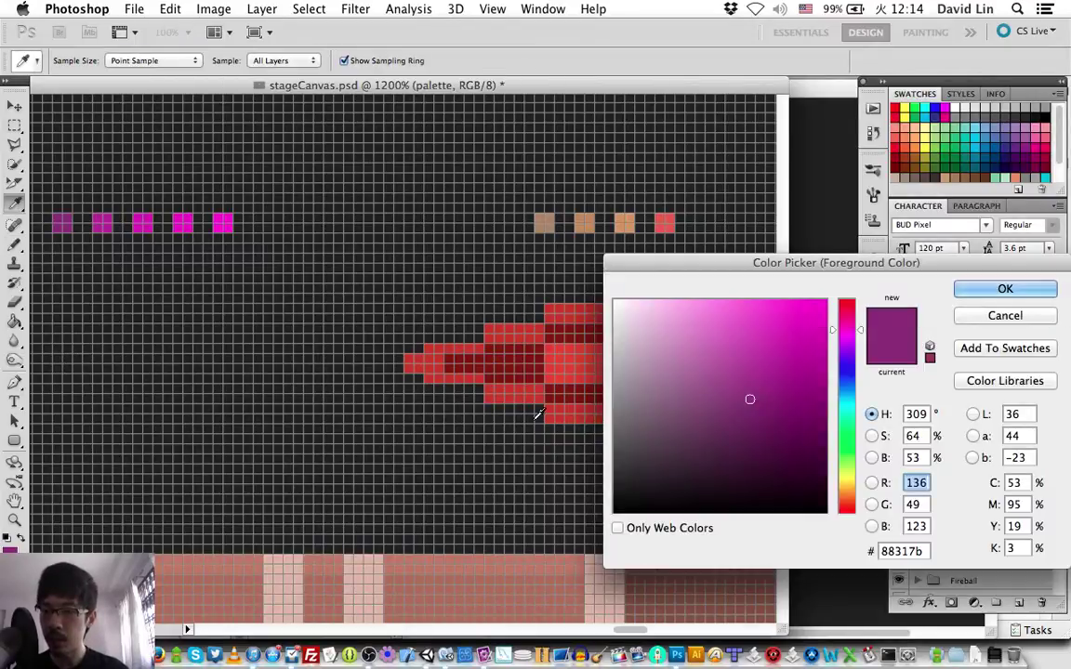
{"action": "left_click", "coordinate": [797, 385]}
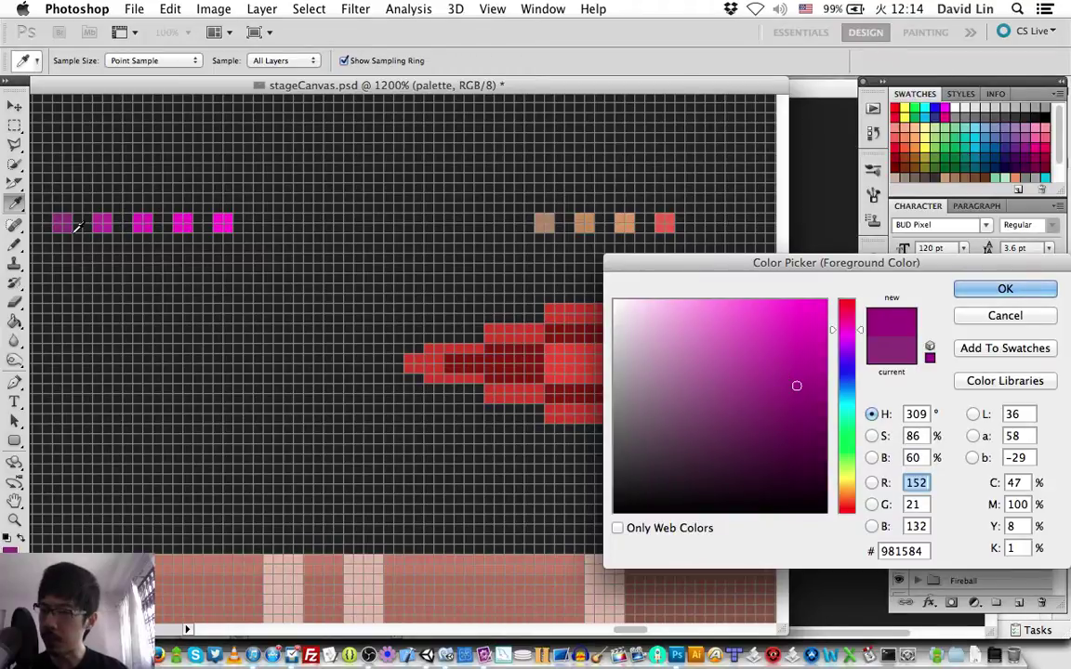
{"action": "key", "text": "Return"}
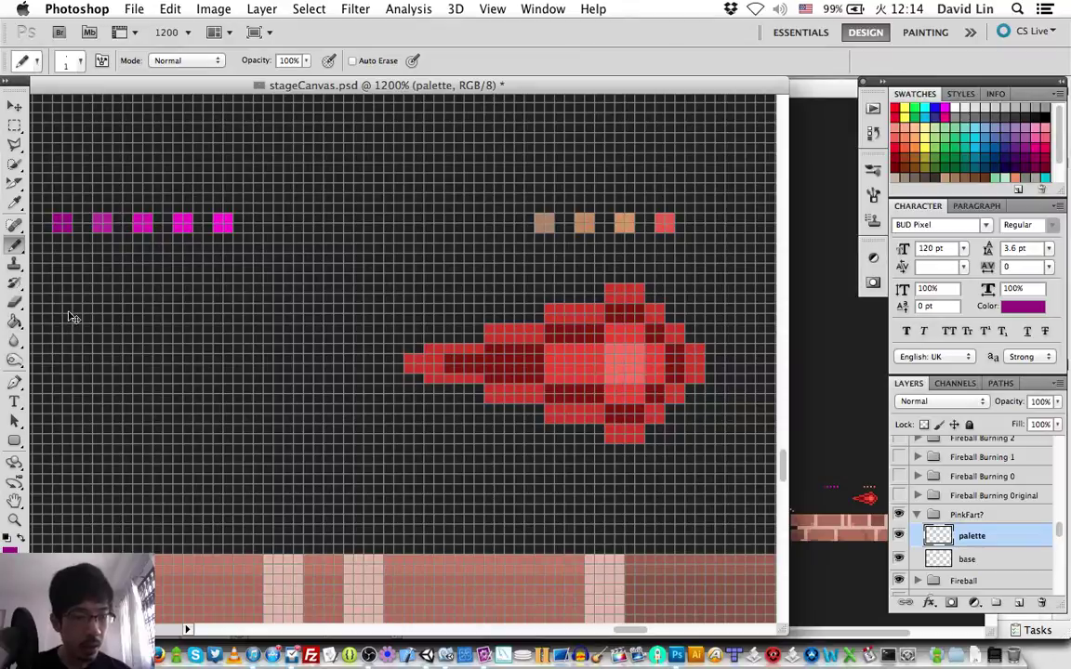
{"action": "key", "text": "ctrl+s"}
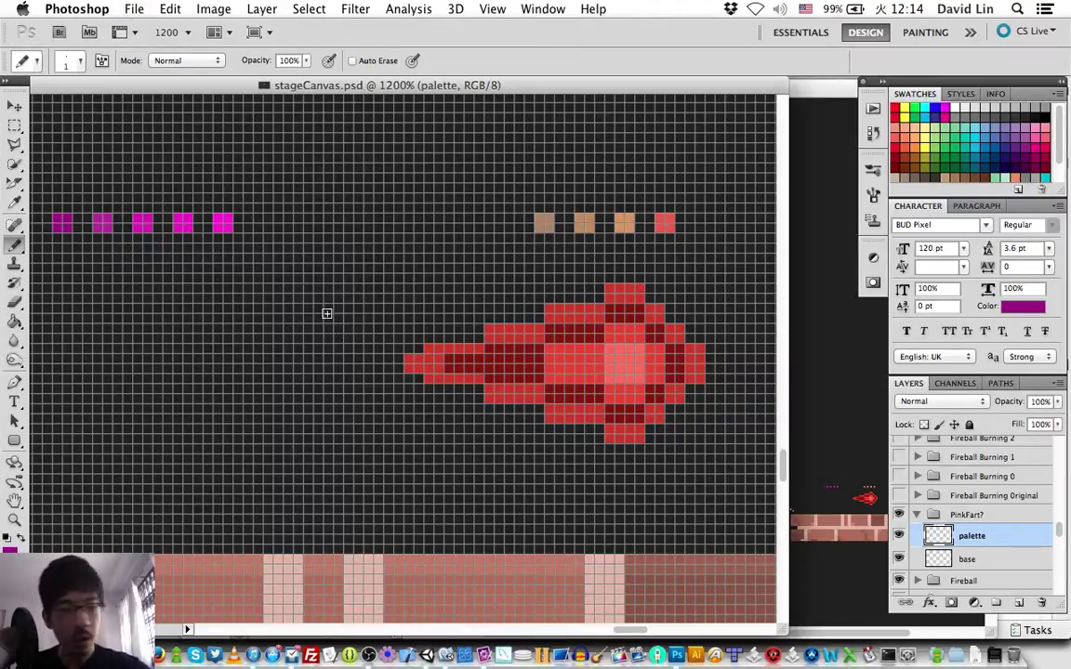
Sample the brightest magenta swatch pixel with the Eyedropper and return to the Pencil
{"action": "key", "text": "i"}
{"action": "left_click", "coordinate": [225, 222]}
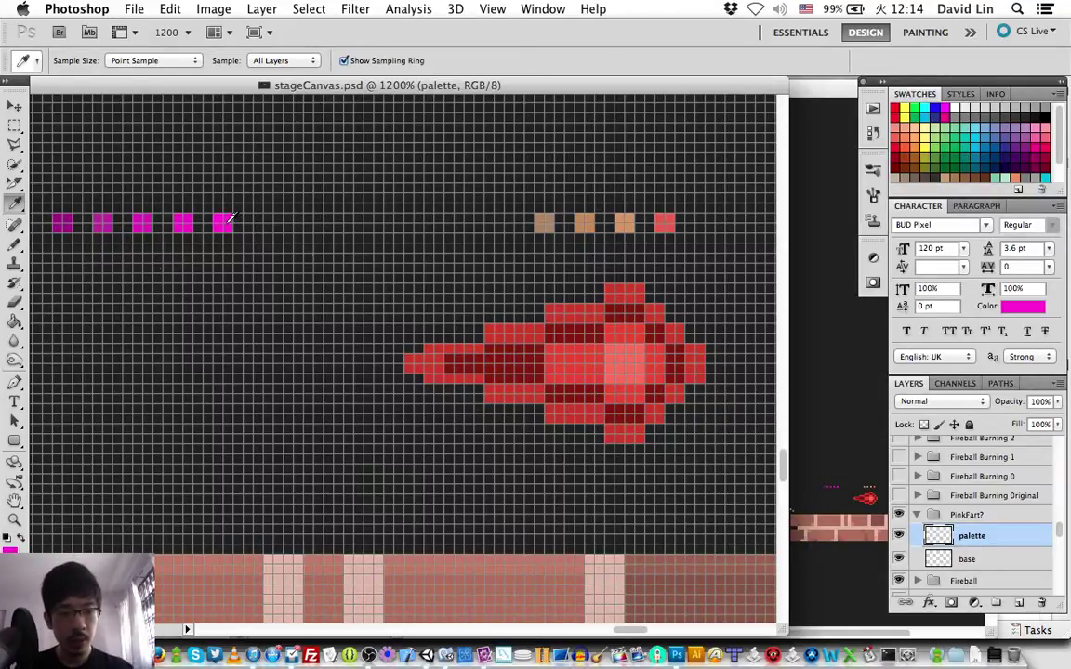
{"action": "key", "text": "b"}
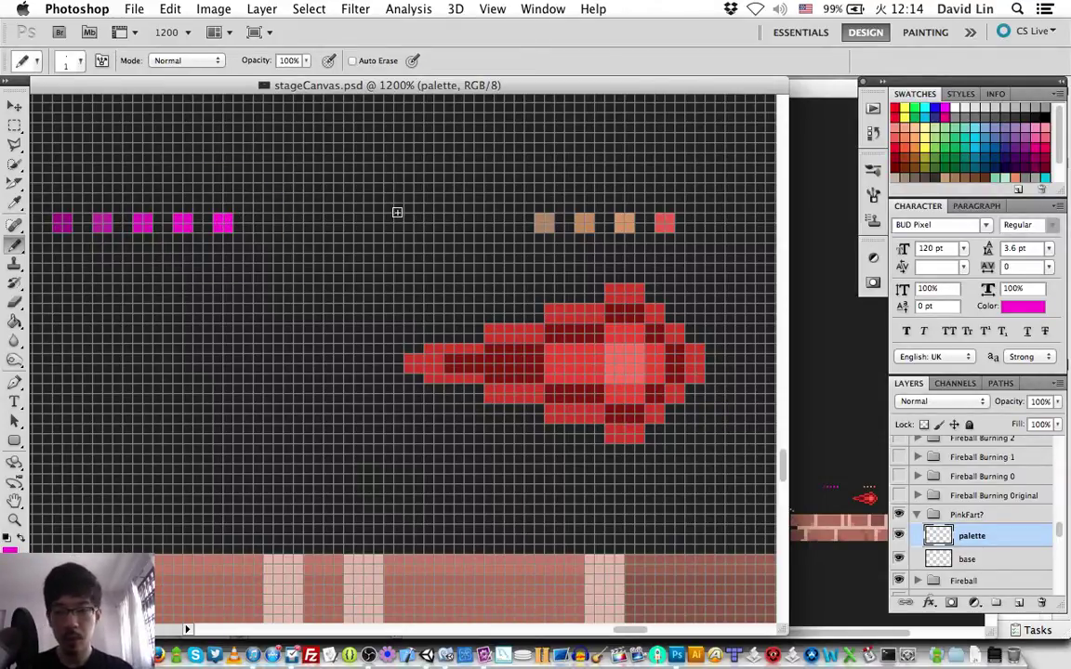
Select the base layer as the drawing target and reposition the document view
{"action": "left_click", "coordinate": [966, 559]}
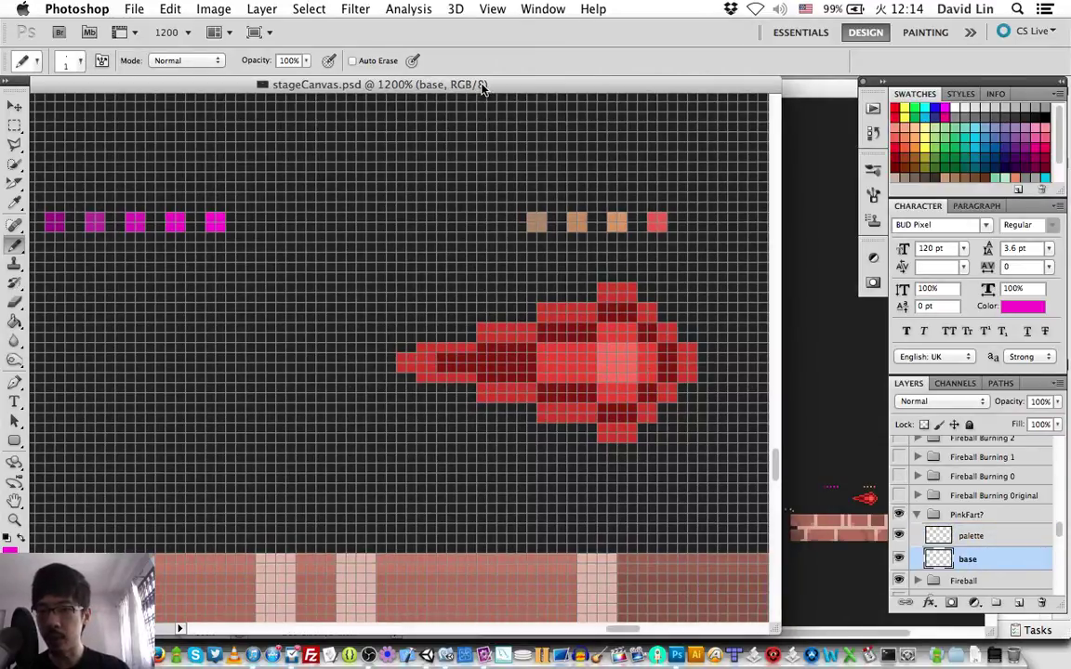
{"action": "left_click_drag", "start_coordinate": [490, 86], "coordinate": [469, 86]}
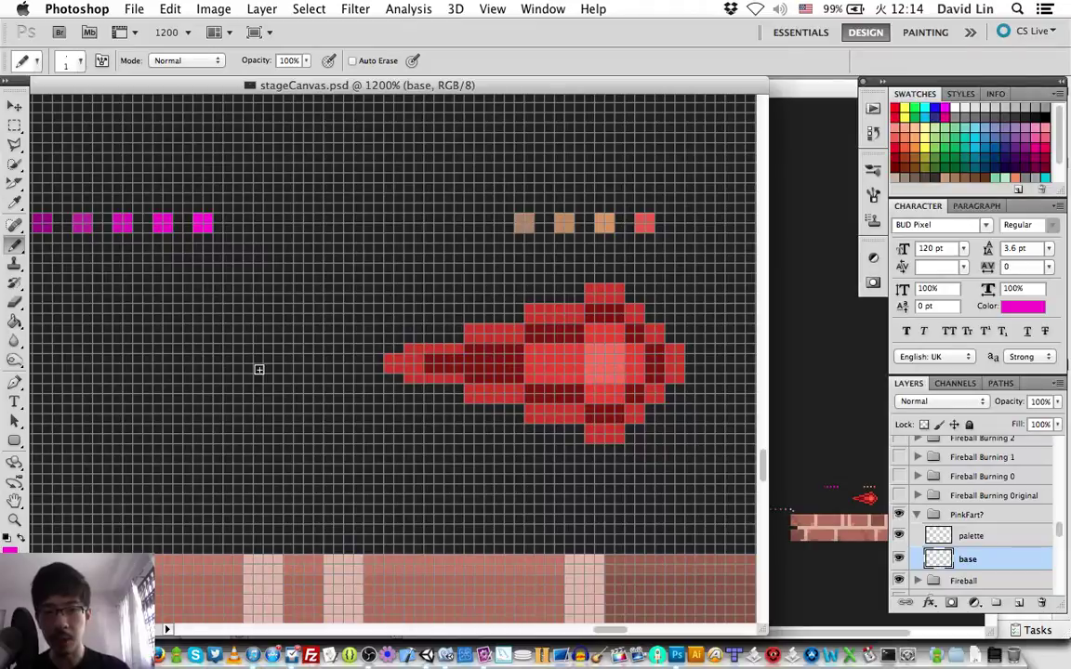
{"action": "scroll", "coordinate": [258, 369], "scroll_direction": "left", "scroll_amount": 5}
{"action": "scroll", "coordinate": [259, 369], "scroll_direction": "up", "scroll_amount": 2}
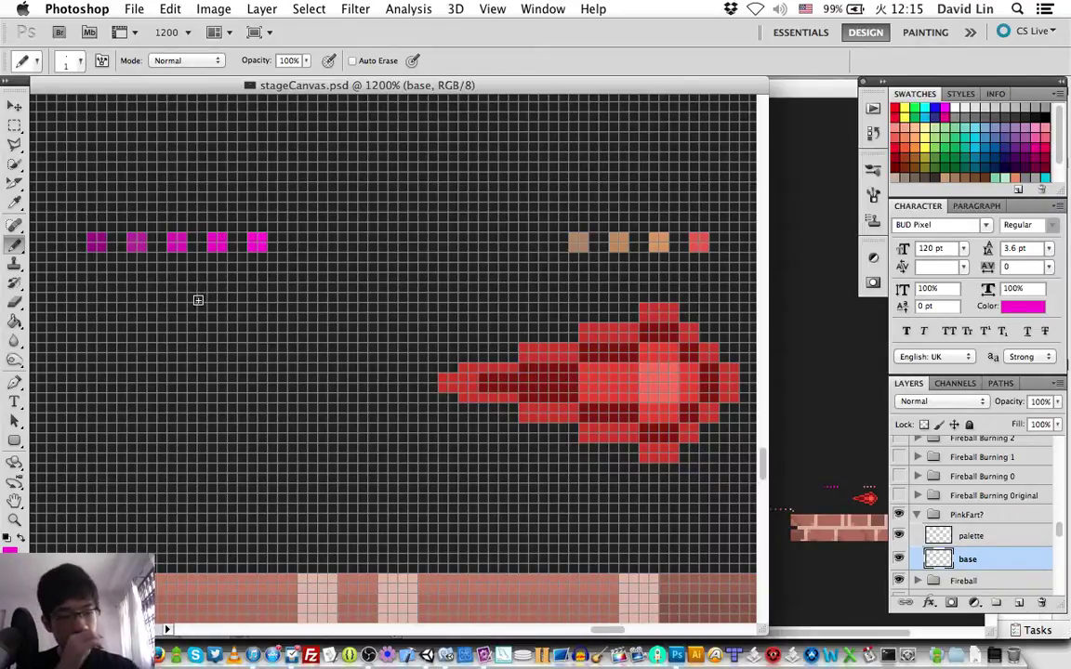
Pencil a short horizontal magenta row, diagonal steps downward, and the start of a vertical column
{"action": "left_click_drag", "start_coordinate": [192, 303], "coordinate": [222, 305]}
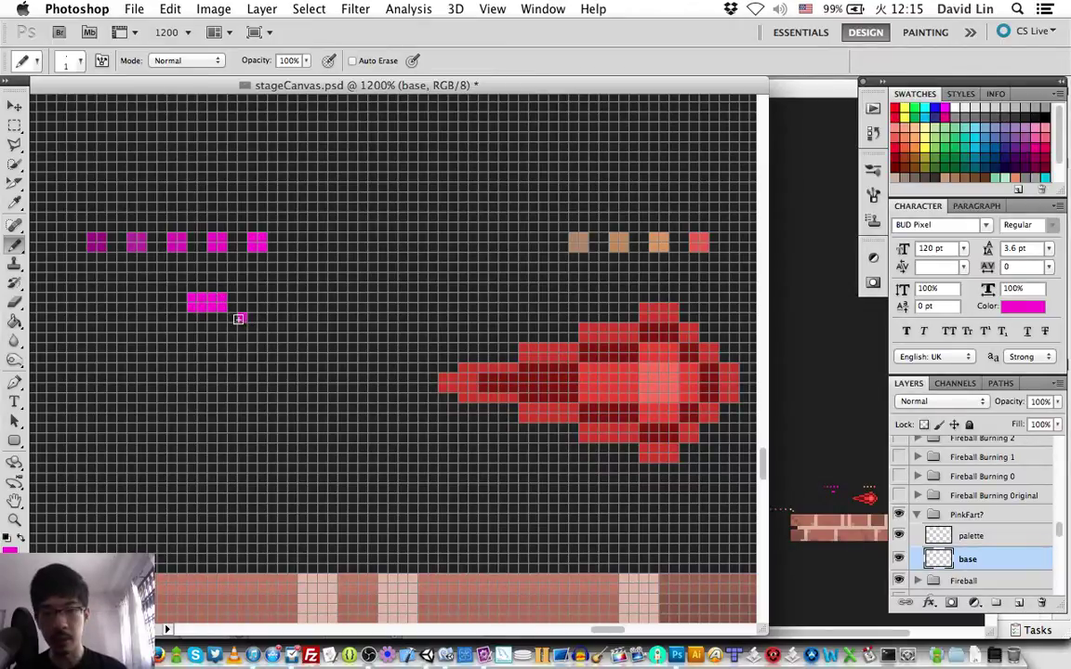
{"action": "left_click_drag", "start_coordinate": [232, 317], "coordinate": [241, 327]}
{"action": "left_click", "coordinate": [256, 341]}
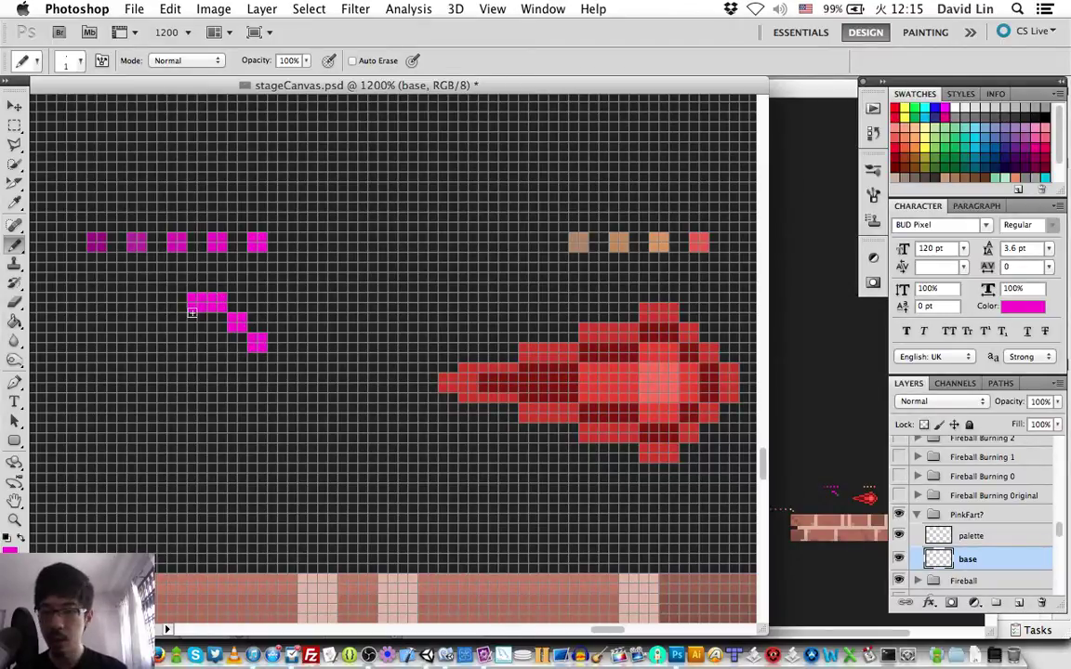
{"action": "scroll", "coordinate": [276, 329], "scroll_direction": "left", "scroll_amount": 3}
{"action": "scroll", "coordinate": [276, 328], "scroll_direction": "up", "scroll_amount": 1}
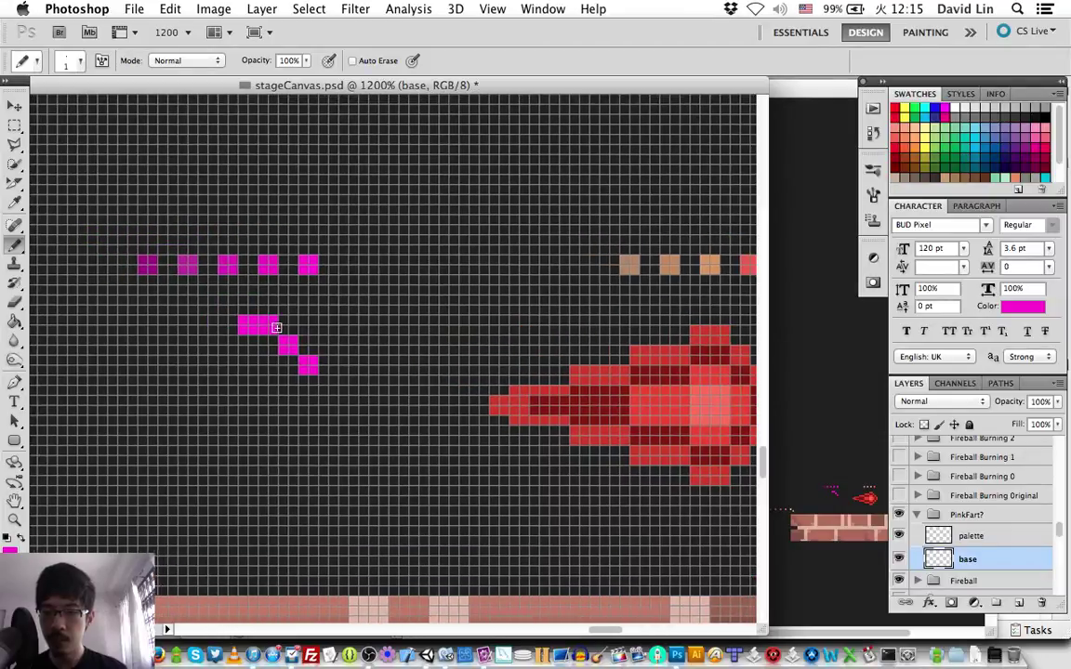
{"action": "left_click", "coordinate": [341, 386]}
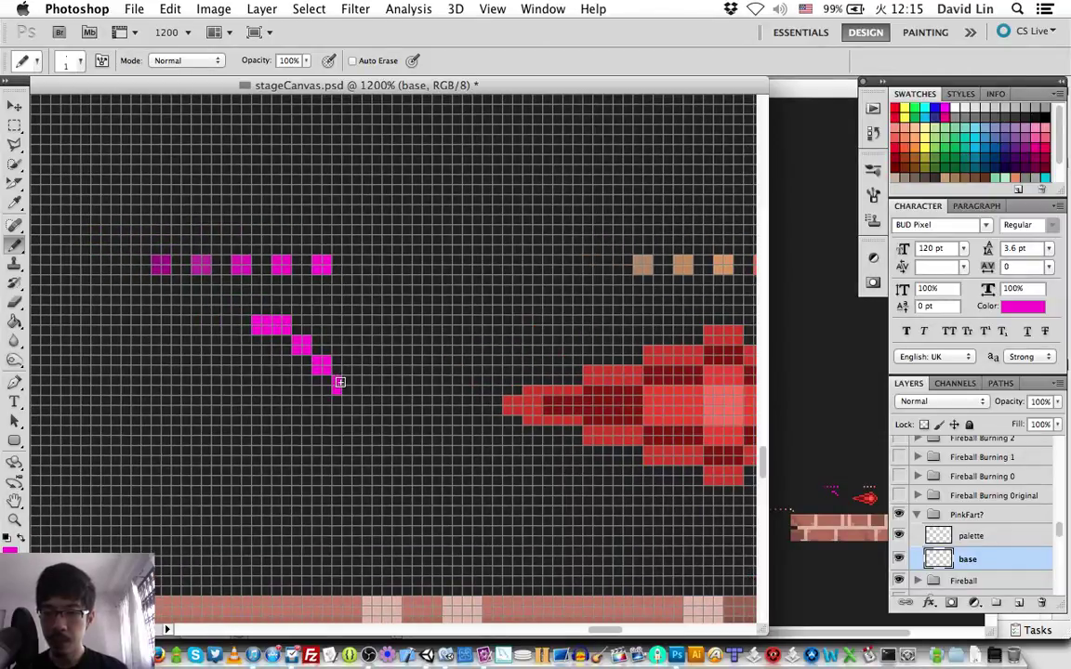
{"action": "left_click", "coordinate": [340, 406]}
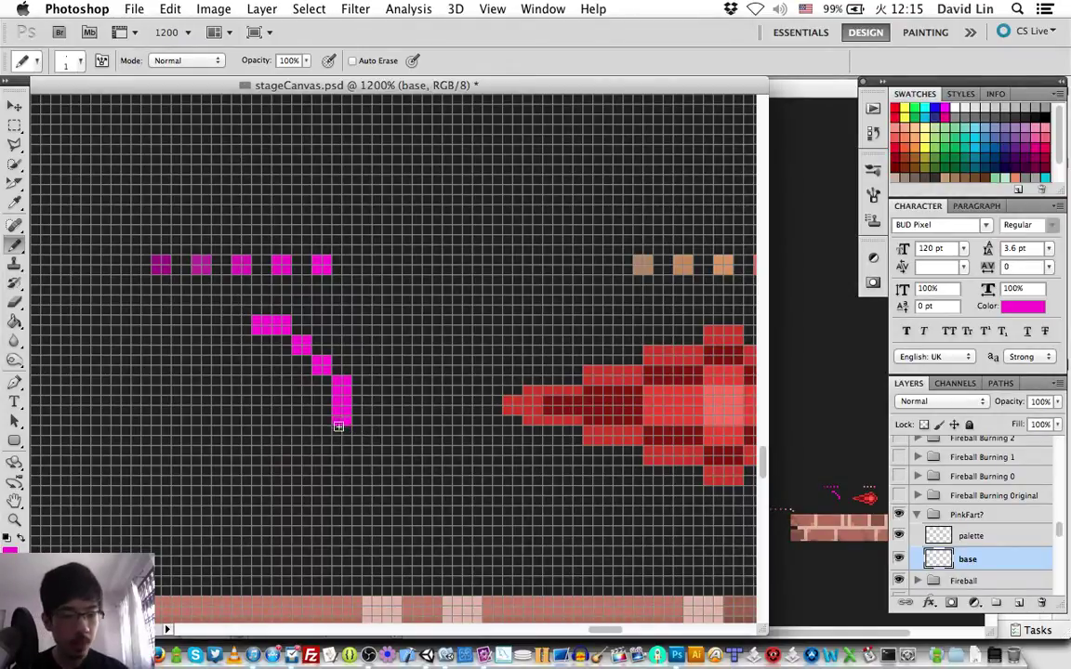
Extend the arc down the right side into a bottom row and lengthen the top row leftward
{"action": "left_click_drag", "start_coordinate": [342, 420], "coordinate": [342, 452]}
{"action": "left_click", "coordinate": [320, 462]}
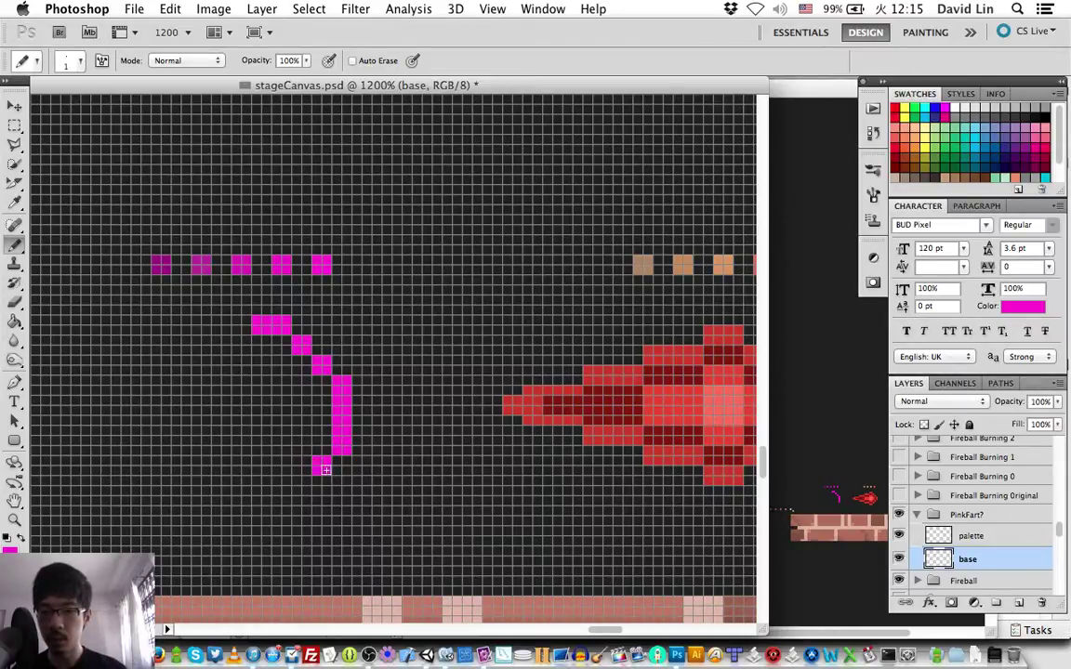
{"action": "left_click", "coordinate": [300, 485]}
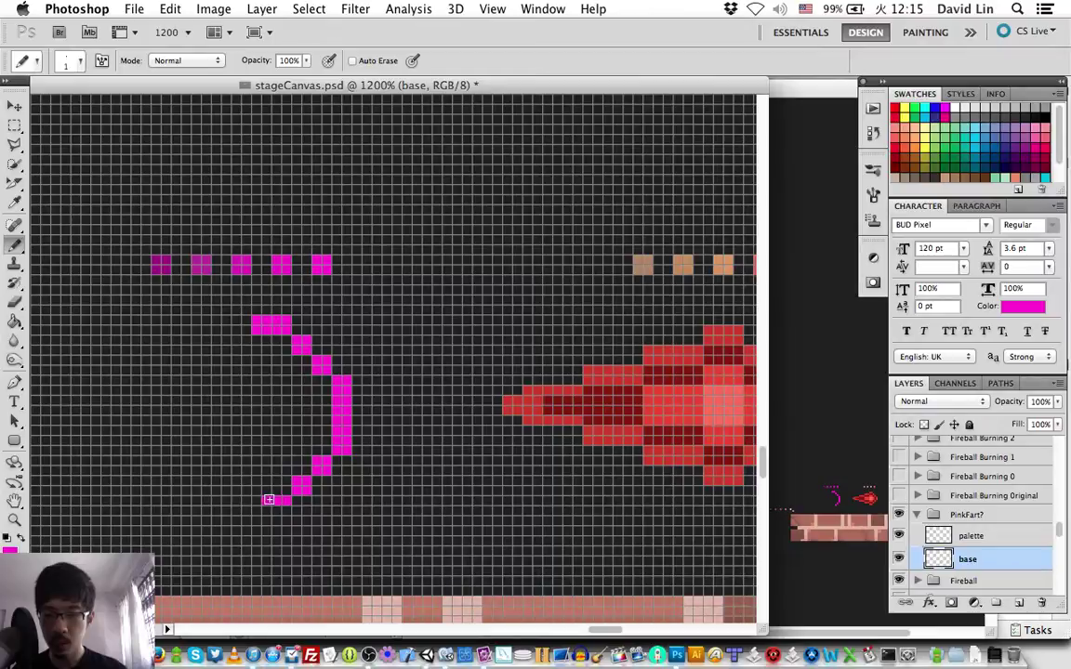
{"action": "left_click_drag", "start_coordinate": [280, 504], "coordinate": [220, 505]}
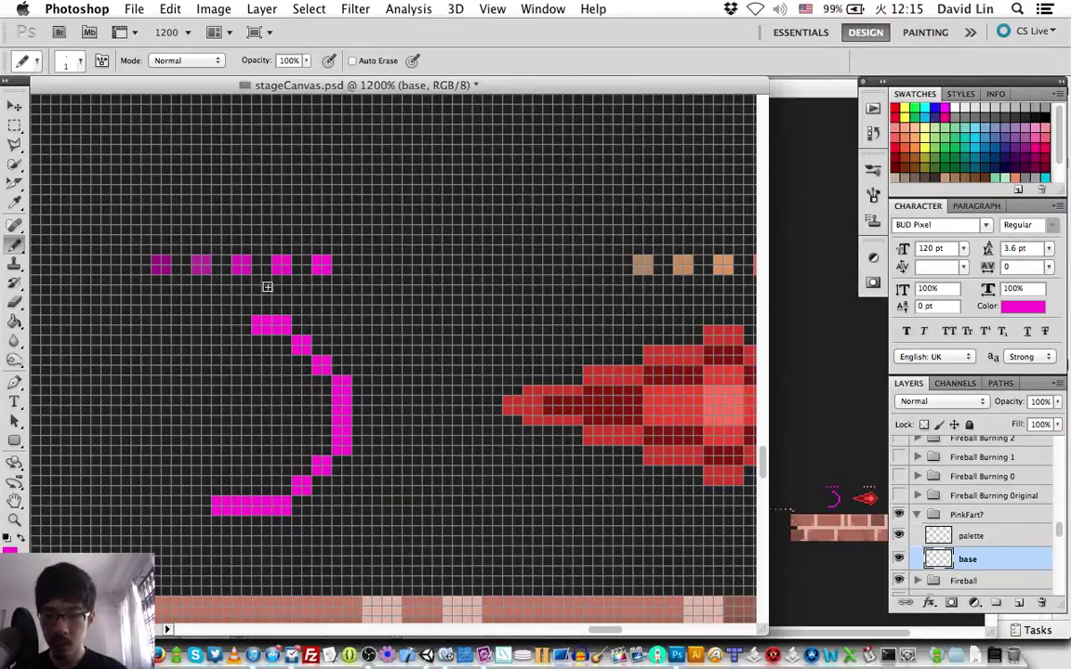
{"action": "left_click_drag", "start_coordinate": [235, 323], "coordinate": [216, 325]}
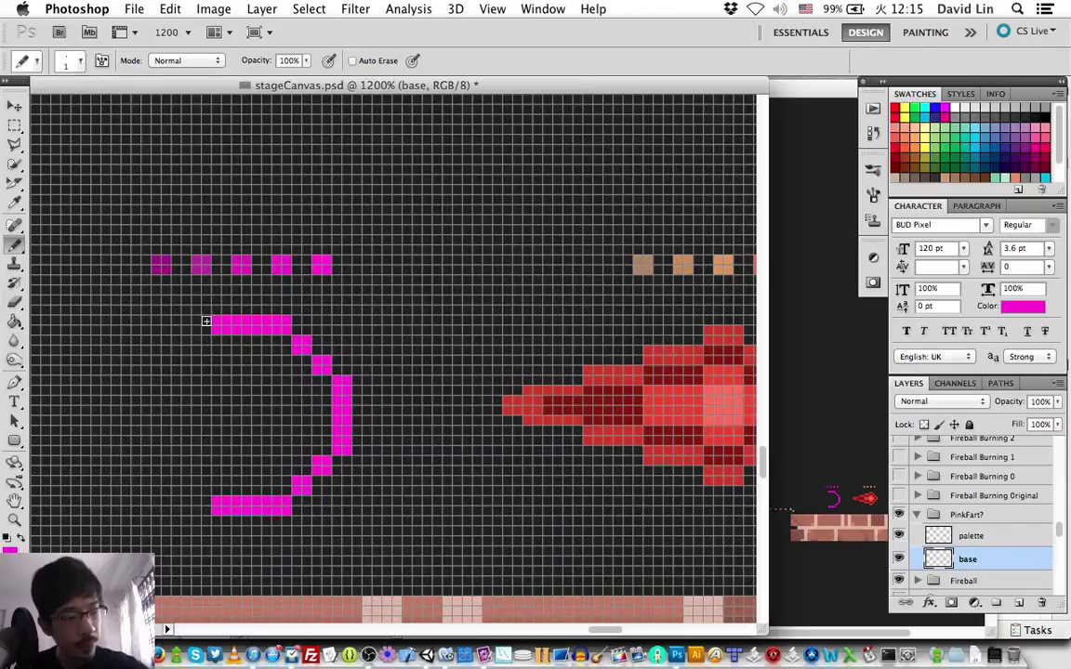
{"action": "left_click_drag", "start_coordinate": [205, 325], "coordinate": [195, 324]}
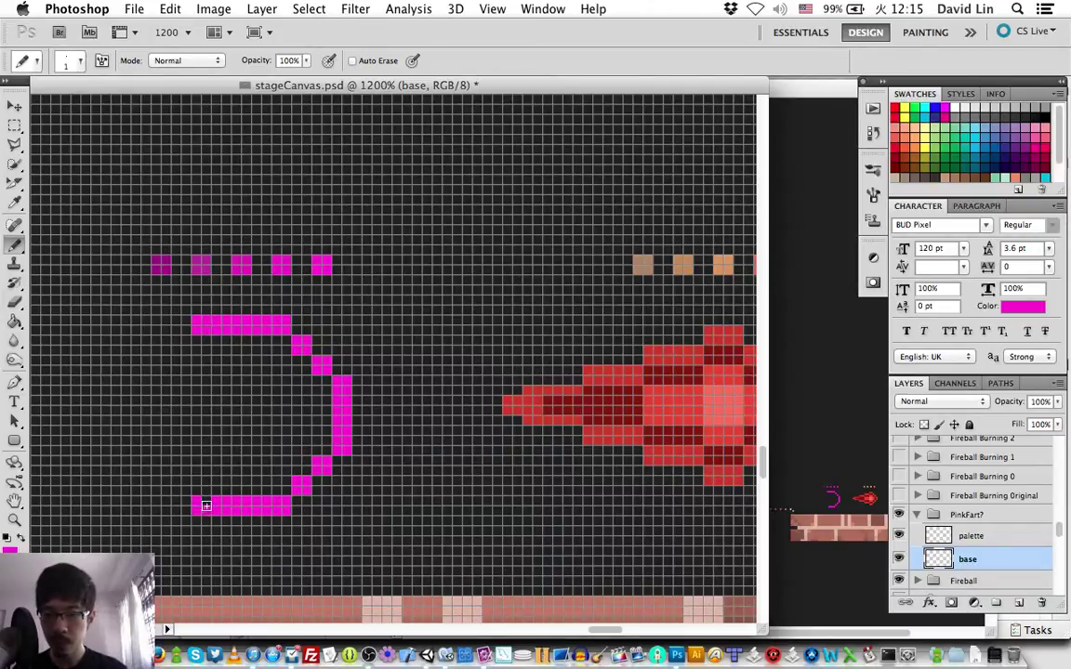
{"action": "left_click_drag", "start_coordinate": [205, 506], "coordinate": [187, 506]}
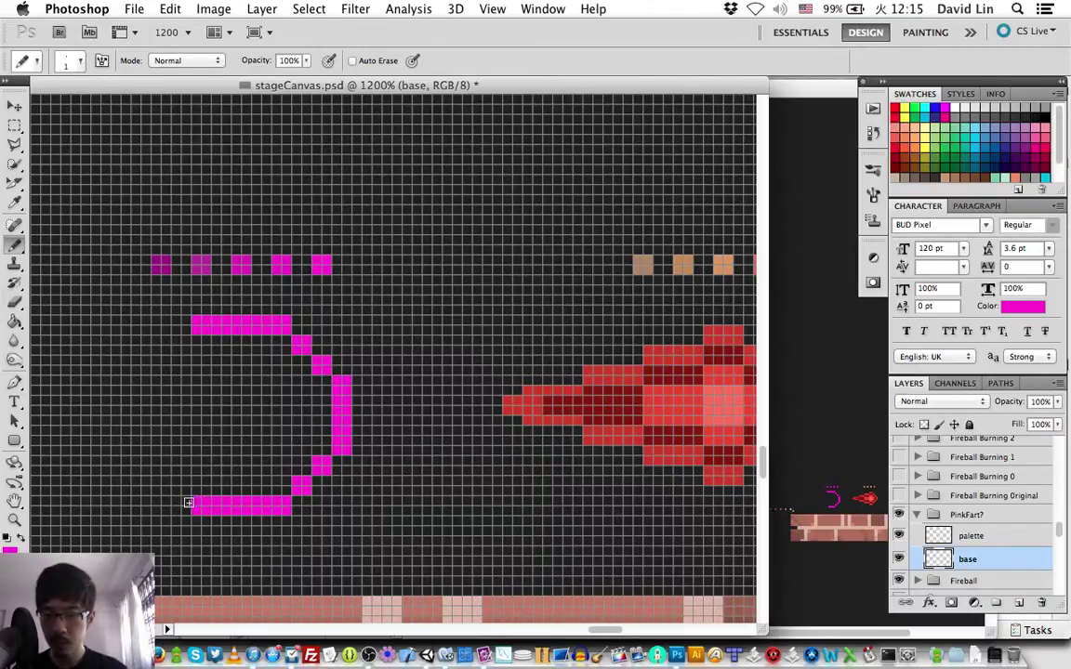
Draw the ring's left side down from the top row and join it to the bottom edge
{"action": "left_click", "coordinate": [178, 322]}
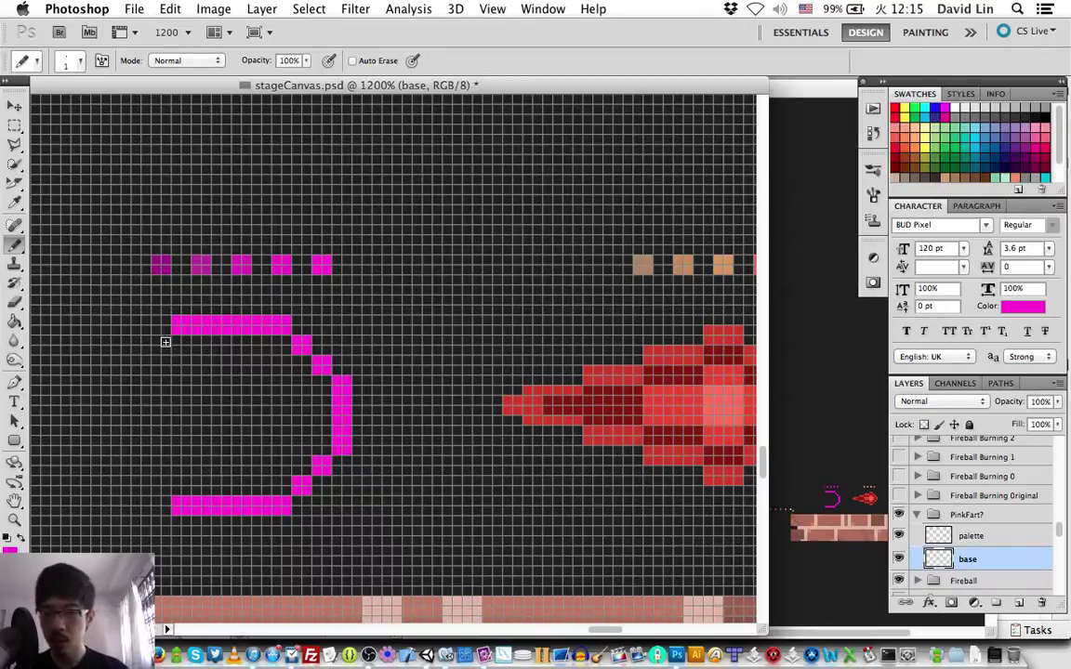
{"action": "left_click", "coordinate": [160, 345]}
{"action": "left_click", "coordinate": [140, 362]}
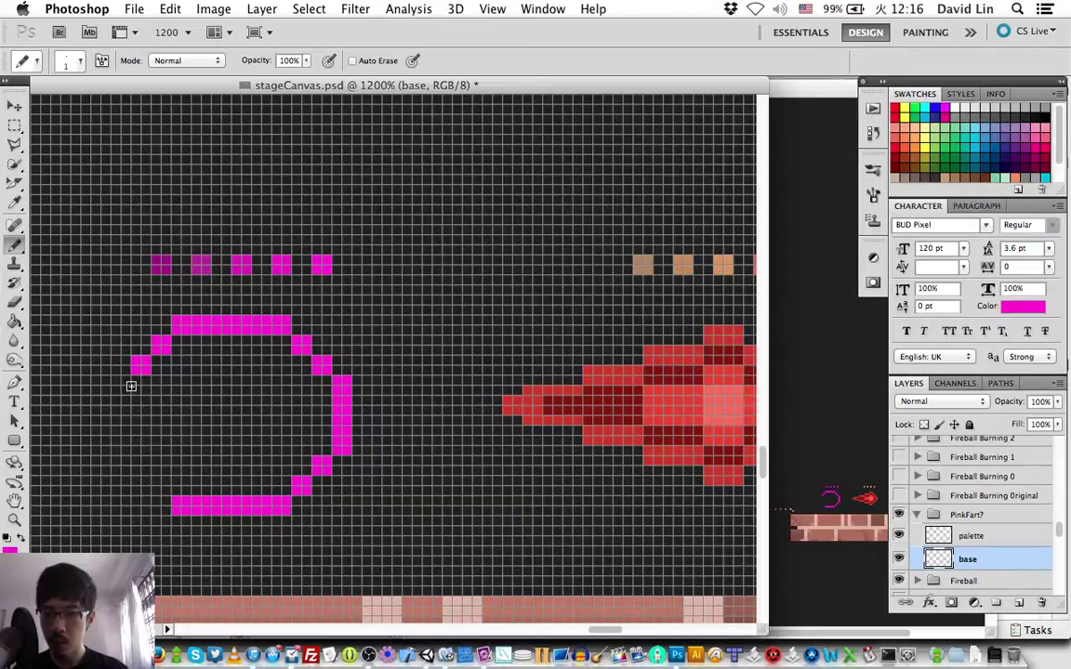
{"action": "left_click", "coordinate": [120, 384]}
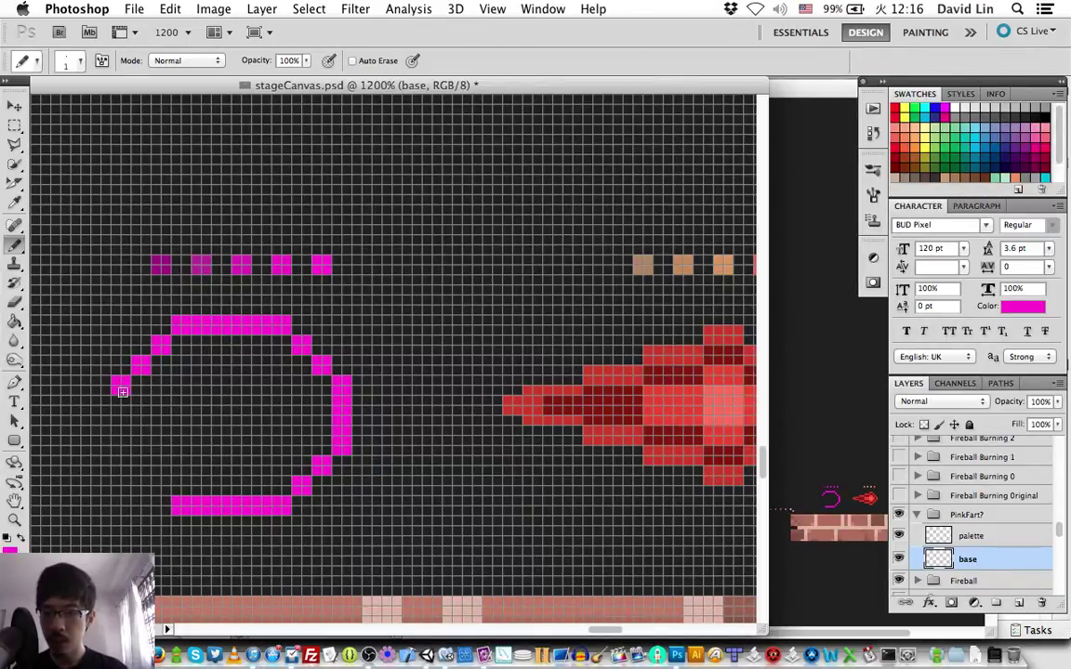
{"action": "left_click", "coordinate": [121, 404]}
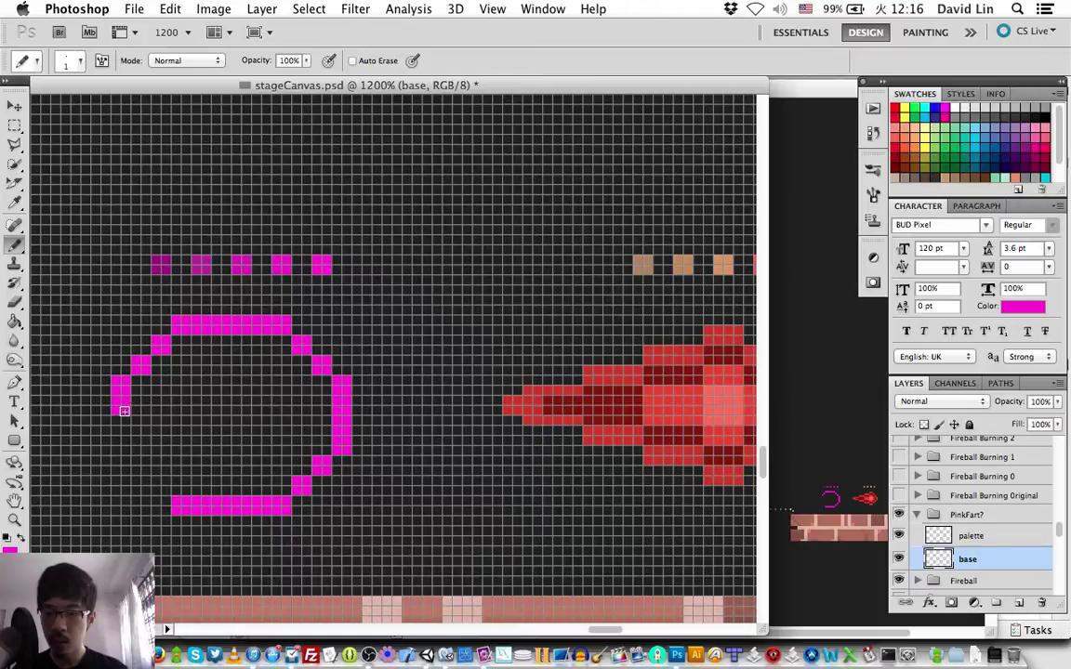
{"action": "left_click", "coordinate": [121, 424]}
{"action": "left_click", "coordinate": [121, 443]}
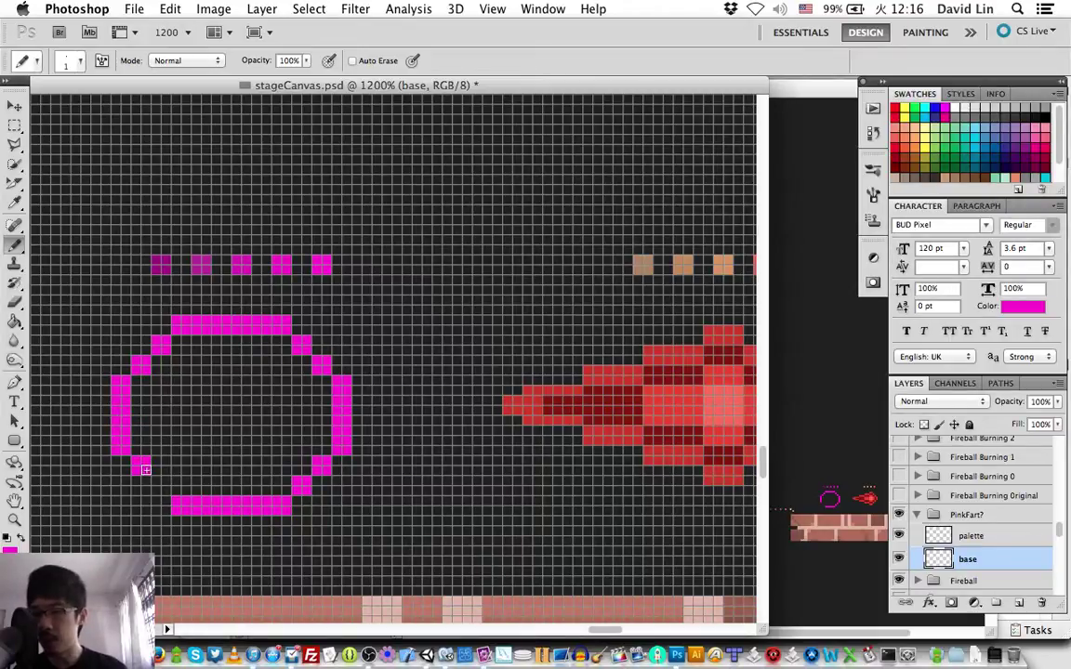
{"action": "left_click", "coordinate": [161, 482]}
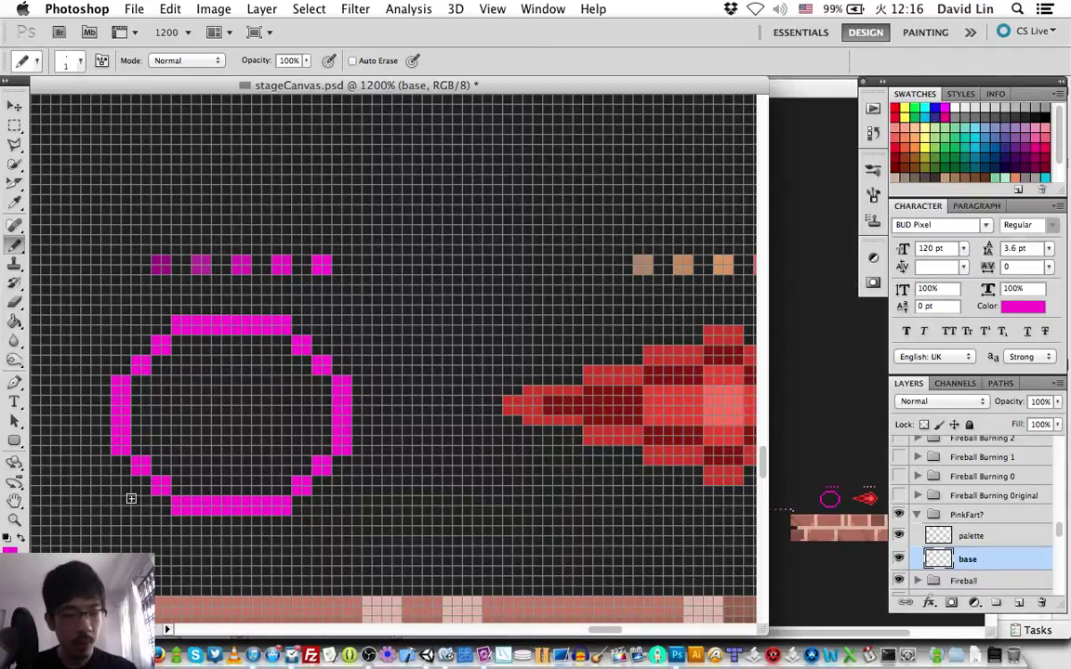
Delete the octagon layer and create a fresh layer named 'base'
{"action": "key", "text": "BackSpace"}
{"action": "key", "text": "ctrl+shift+n"}
{"action": "type", "text": "ba"}
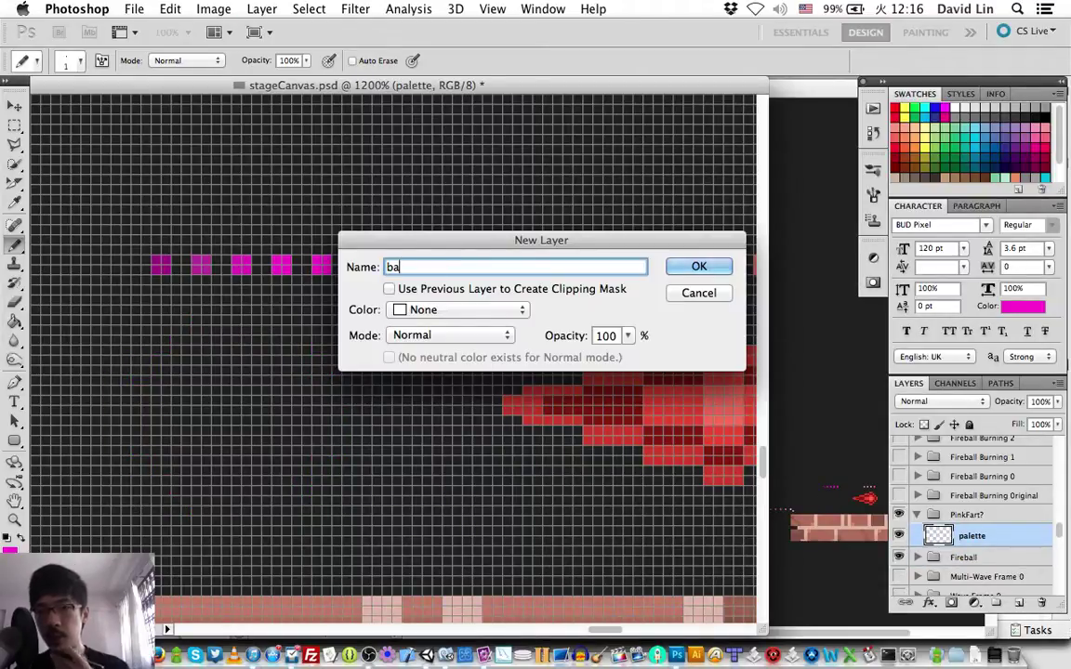
{"action": "type", "text": "se"}
{"action": "key", "text": "Return"}
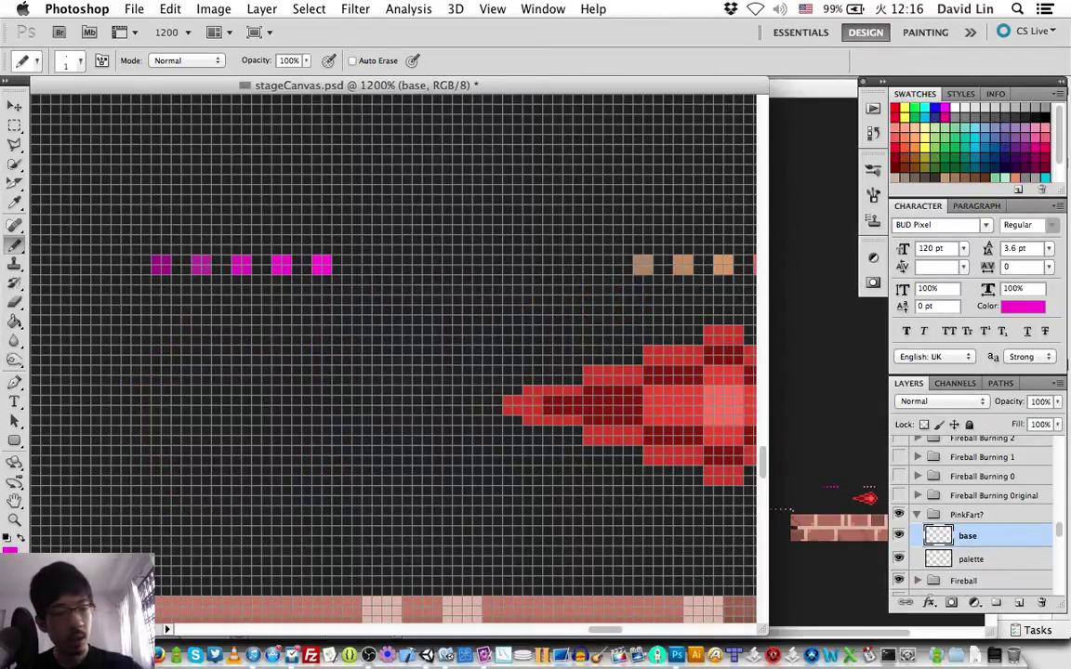
Pencil a magenta arc stepping diagonally down-right into a short downward column
{"action": "left_click_drag", "start_coordinate": [255, 319], "coordinate": [281, 327]}
{"action": "left_click", "coordinate": [286, 322]}
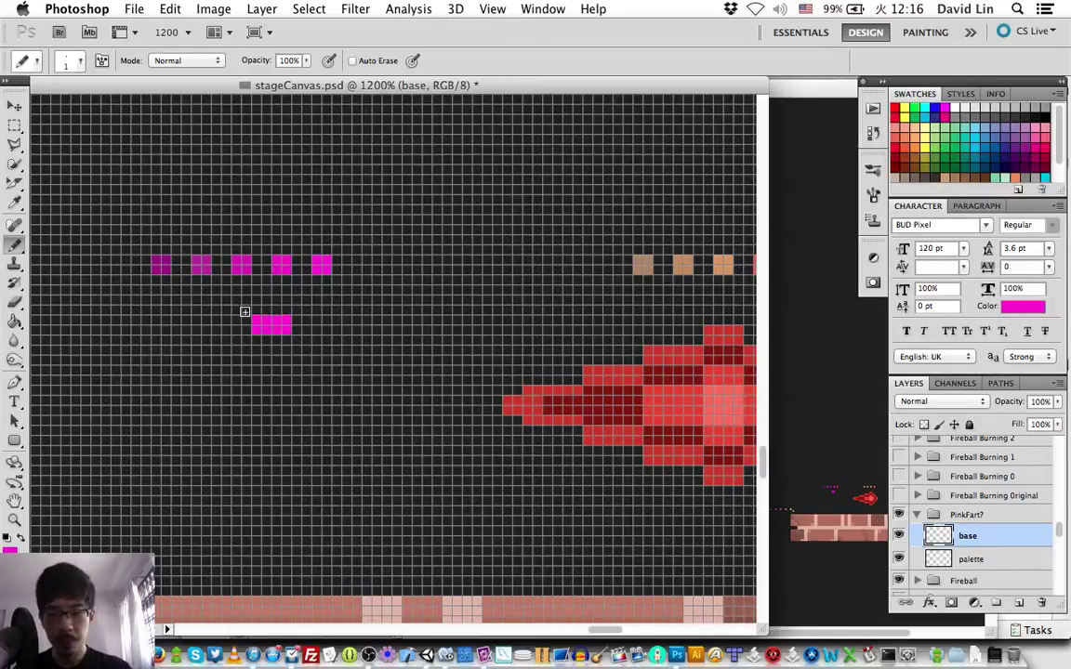
{"action": "left_click", "coordinate": [245, 307]}
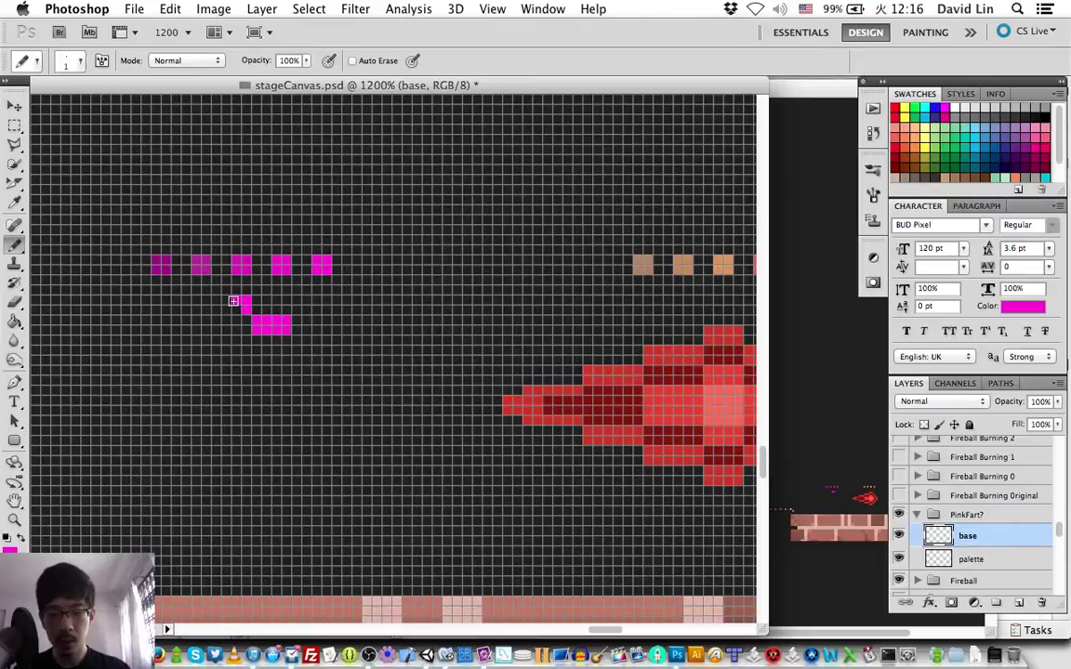
{"action": "left_click", "coordinate": [221, 305]}
{"action": "left_click", "coordinate": [301, 346]}
{"action": "left_click", "coordinate": [321, 366]}
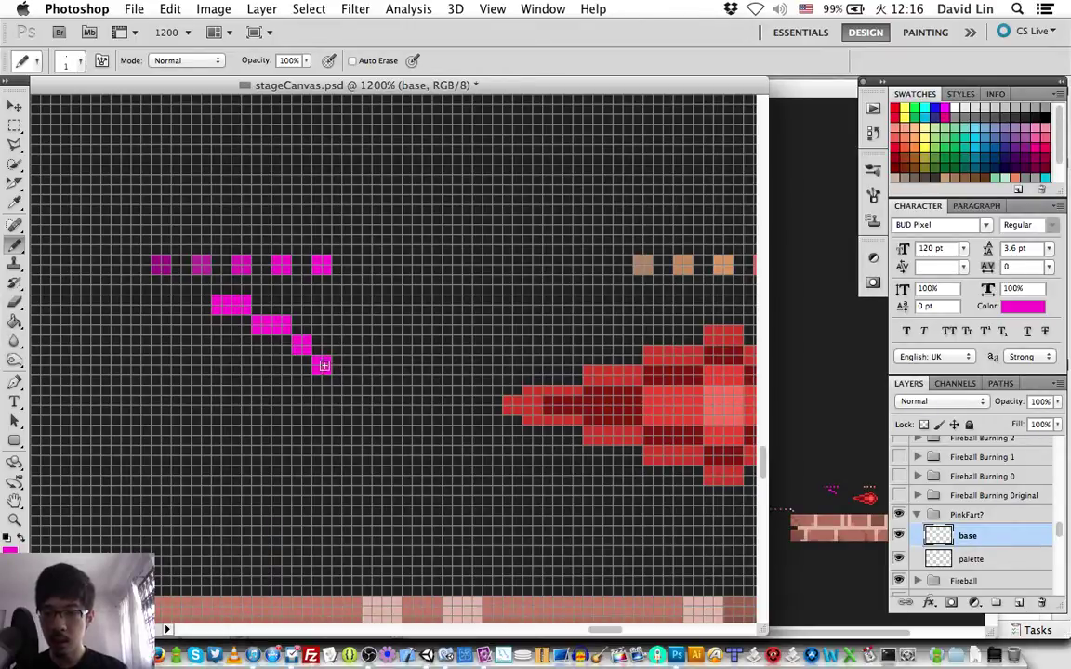
{"action": "left_click", "coordinate": [337, 384]}
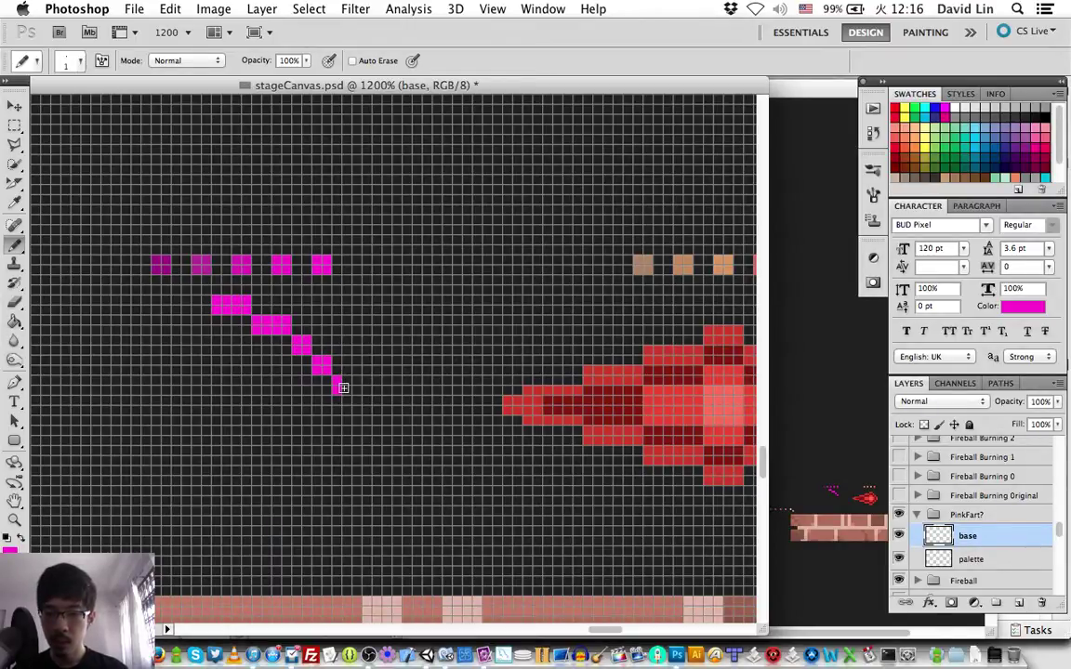
{"action": "left_click", "coordinate": [341, 406]}
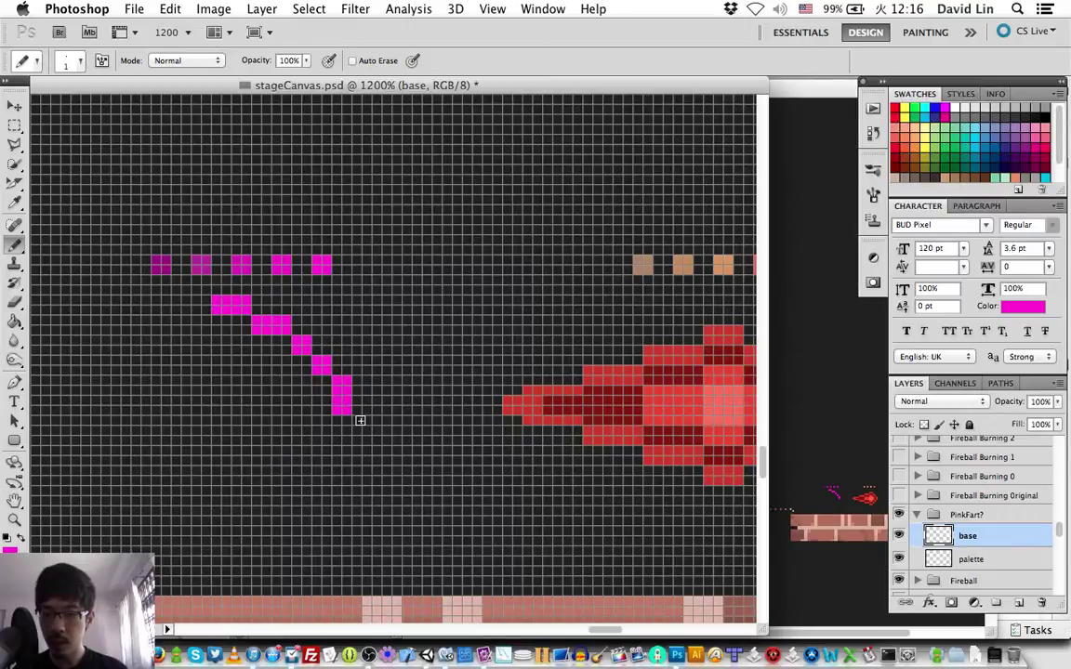
{"action": "left_click", "coordinate": [361, 429]}
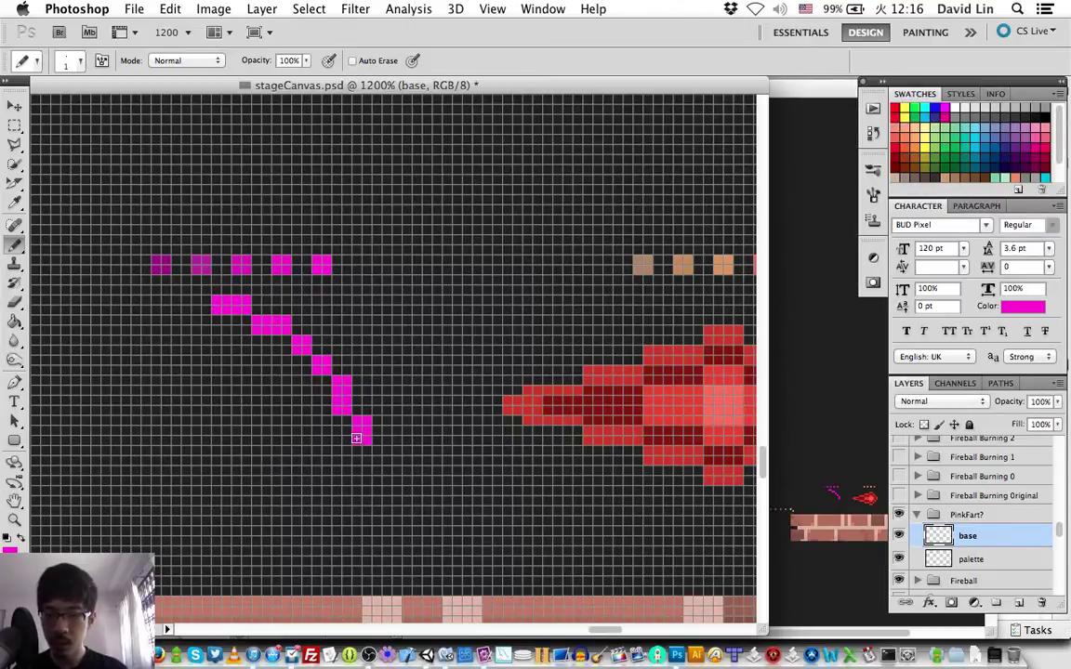
{"action": "left_click", "coordinate": [356, 443]}
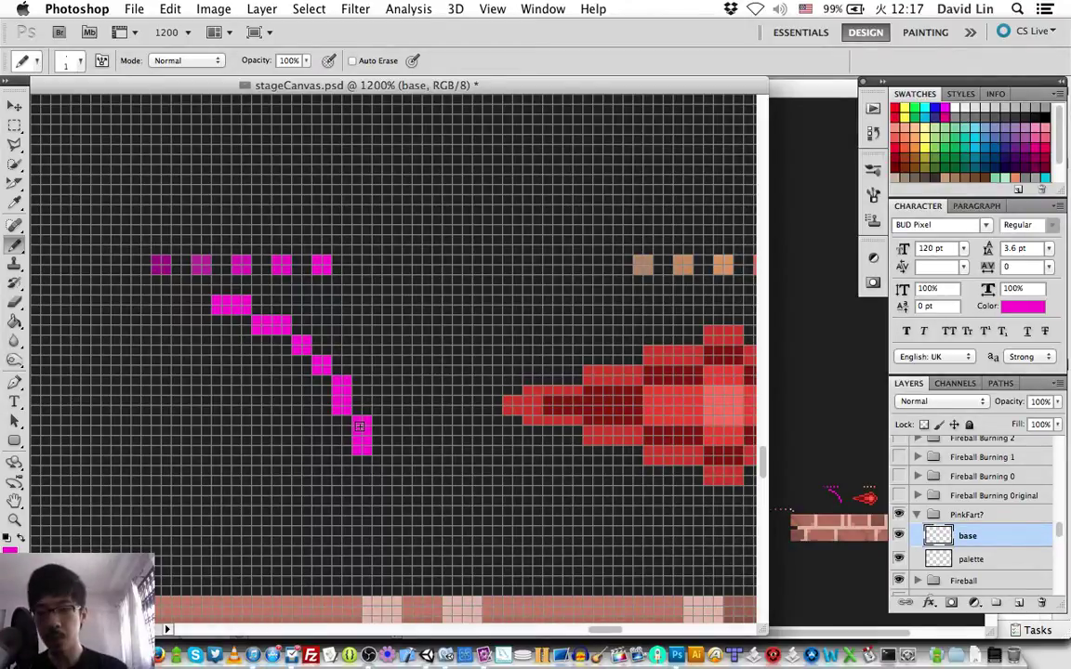
{"action": "scroll", "coordinate": [359, 427], "scroll_direction": "left", "scroll_amount": 2}
{"action": "scroll", "coordinate": [359, 427], "scroll_direction": "left", "scroll_amount": 2}
{"action": "scroll", "coordinate": [358, 426], "scroll_direction": "left", "scroll_amount": 2}
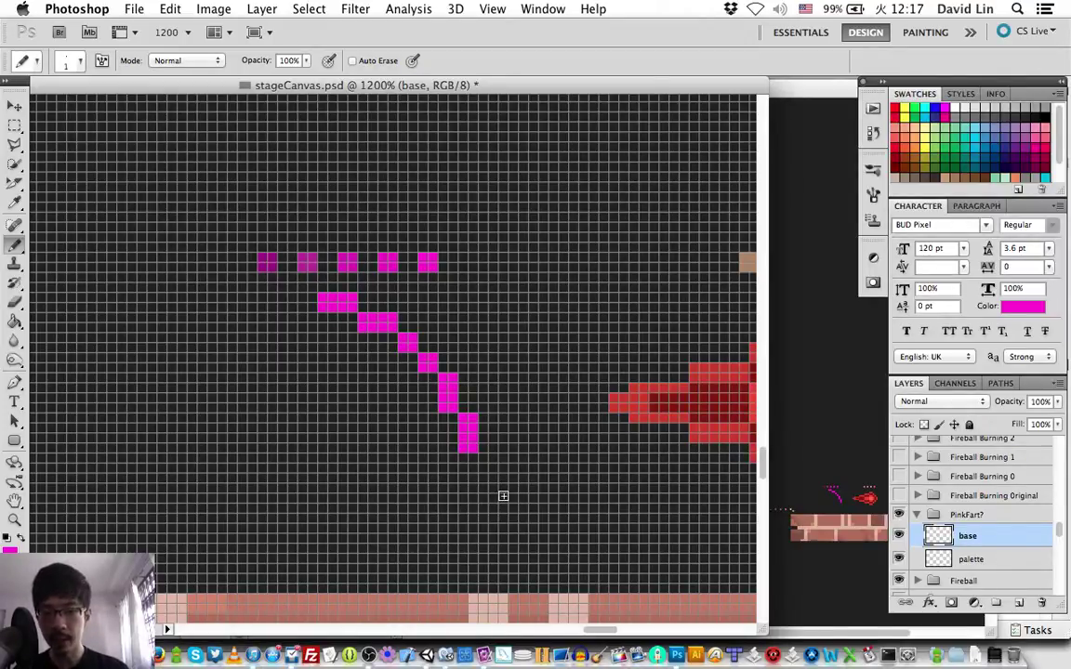
{"action": "key", "text": "super+Tab"}
{"action": "key", "text": "super+Tab"}
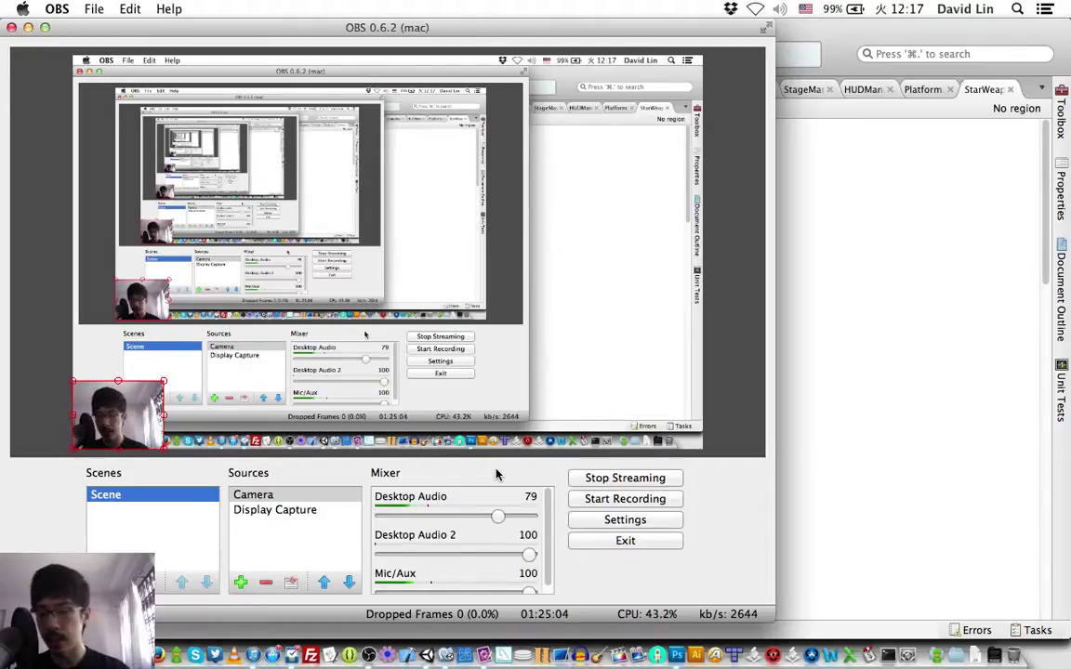
{"action": "key", "text": "super+Tab"}
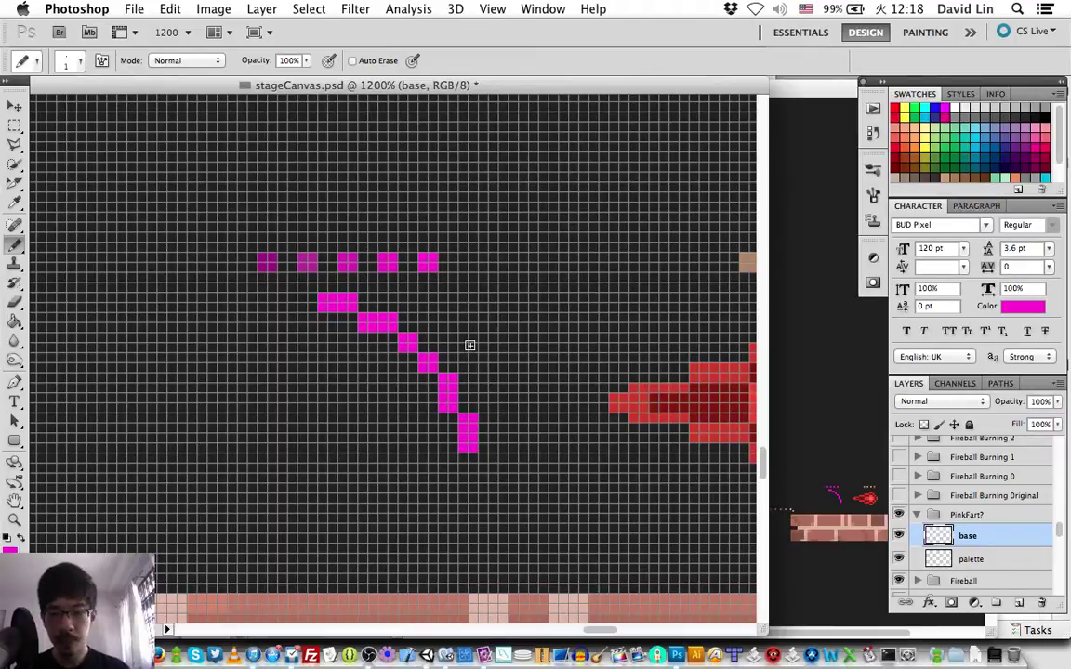
Create another new layer named 'base' with Cmd+Shift+N
{"action": "key", "text": "ctrl+shift+n"}
{"action": "type", "text": "bas"}
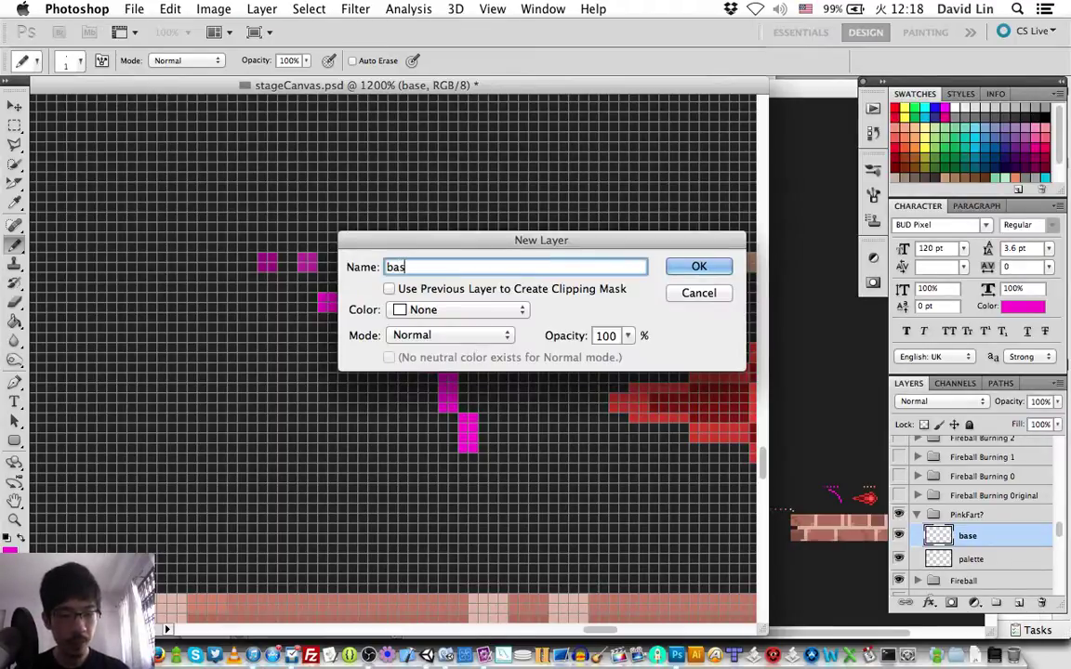
{"action": "type", "text": "e"}
{"action": "key", "text": "Return"}
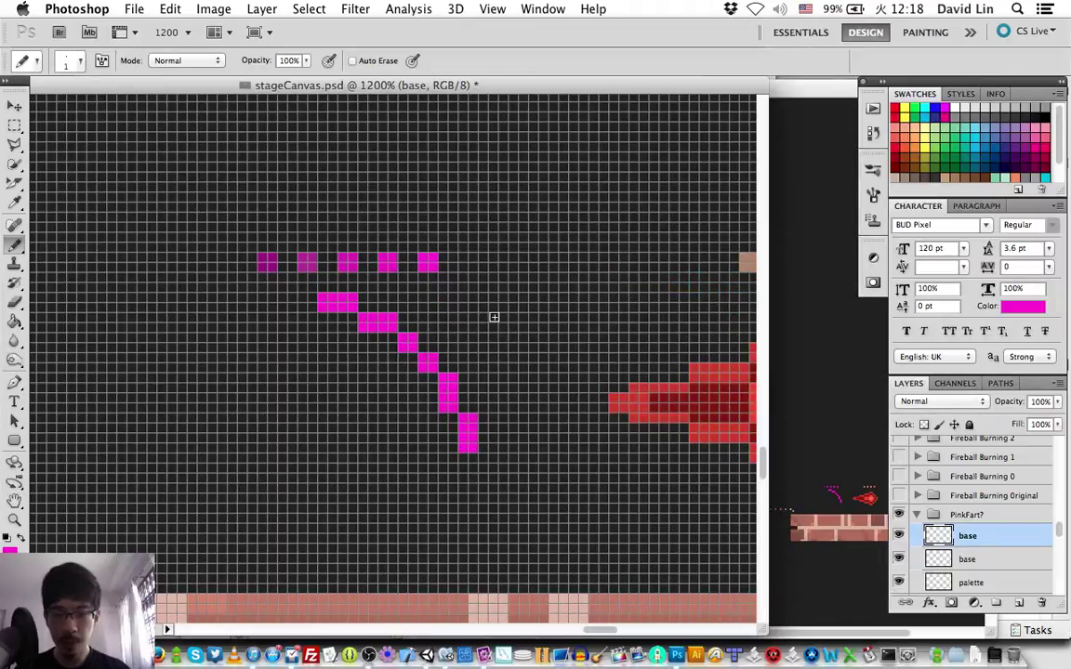